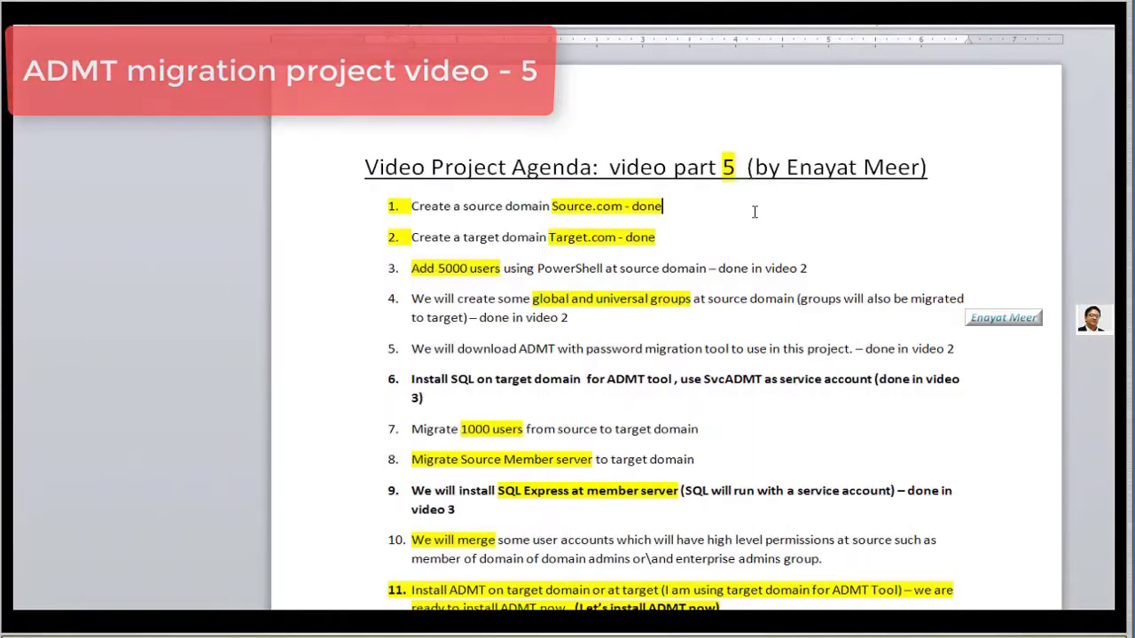
# Highlight the Source.com, Target.com and Add 5000 users PowerShell agenda items.
pyautogui.scroll(-1, 754, 211)
pyautogui.moveTo(413, 162); pyautogui.dragTo(627, 162)
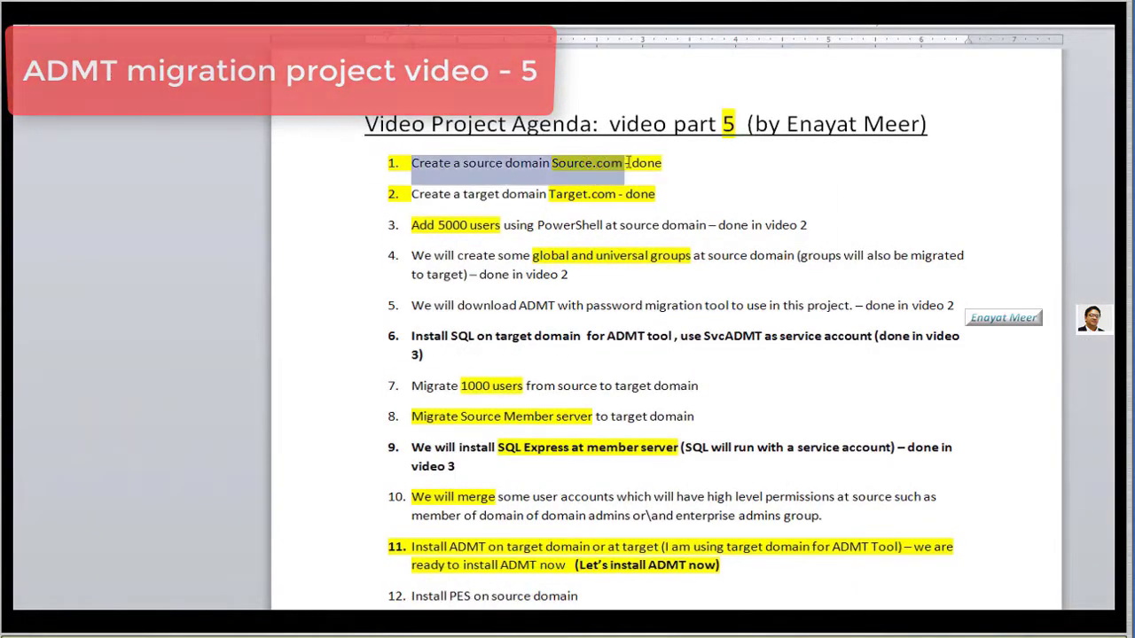
pyautogui.moveTo(413, 195); pyautogui.dragTo(698, 202)
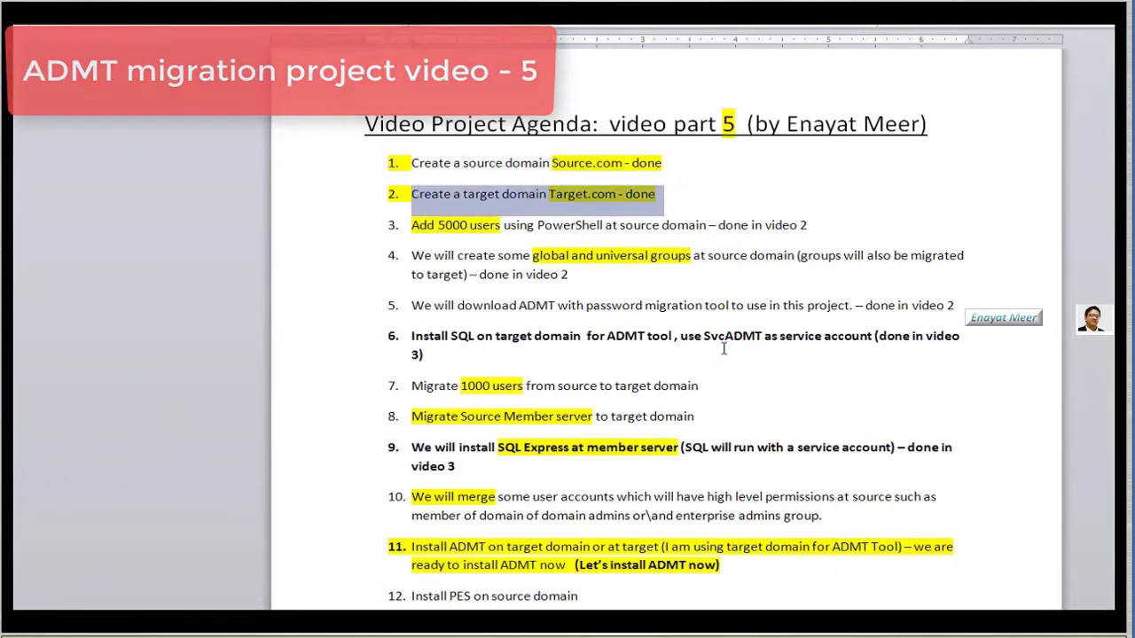
pyautogui.moveTo(412, 225); pyautogui.dragTo(605, 227)
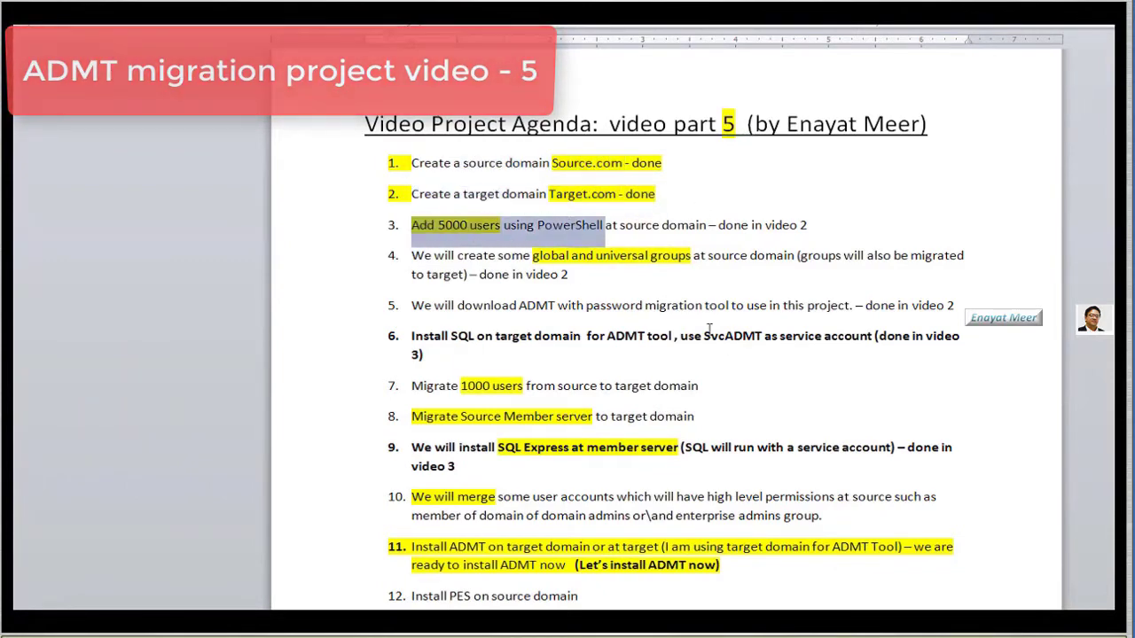
# Add 'done already' to the end of agenda item 11.
pyautogui.scroll(-2, 710, 329)
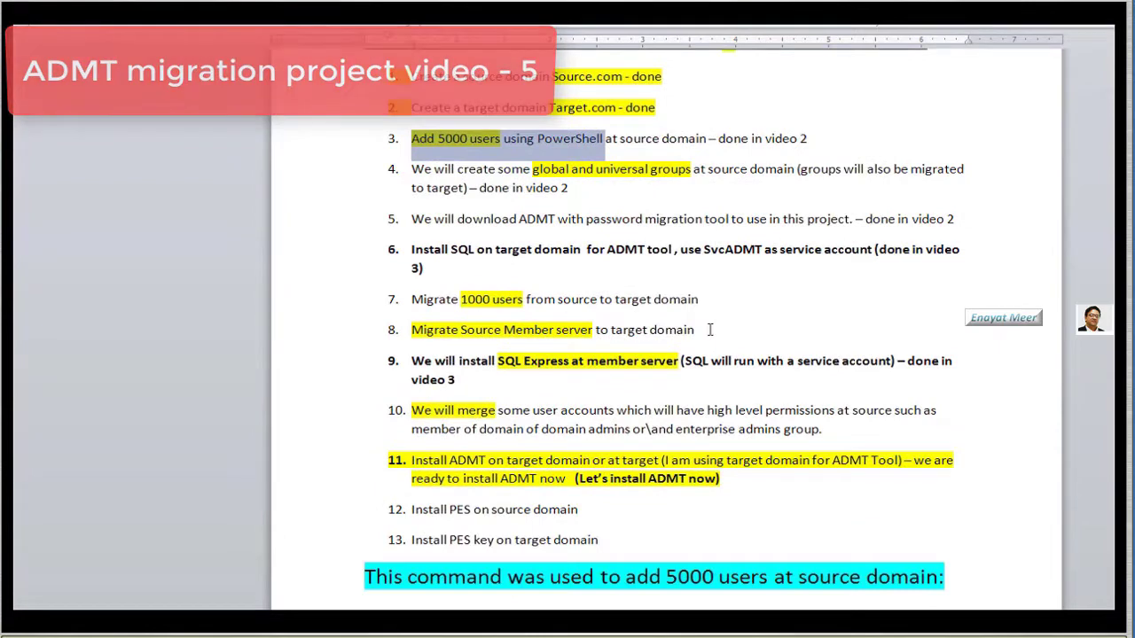
pyautogui.scroll(-2, 709, 329)
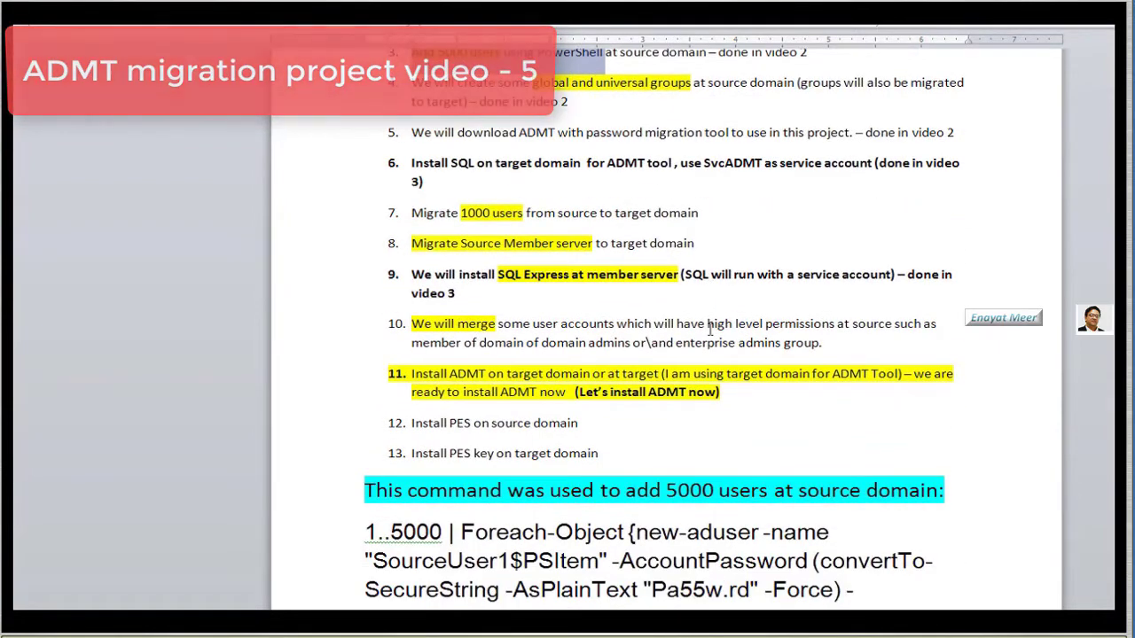
pyautogui.scroll(-2, 709, 329)
pyautogui.click(741, 311)
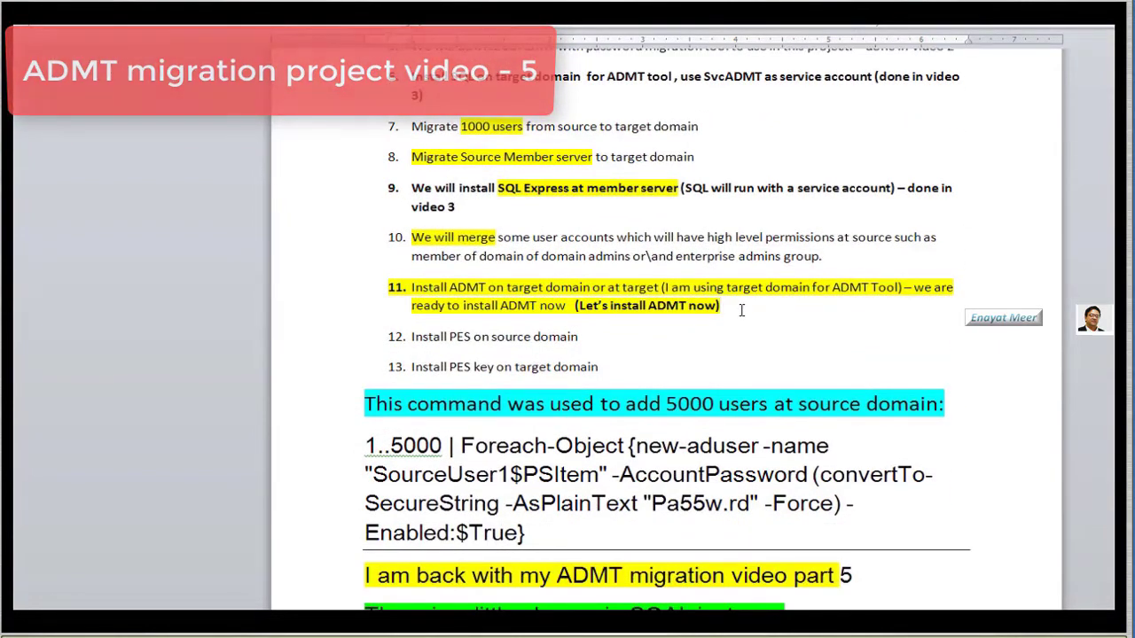
pyautogui.write('done already')
pyautogui.scroll(1, 741, 306)
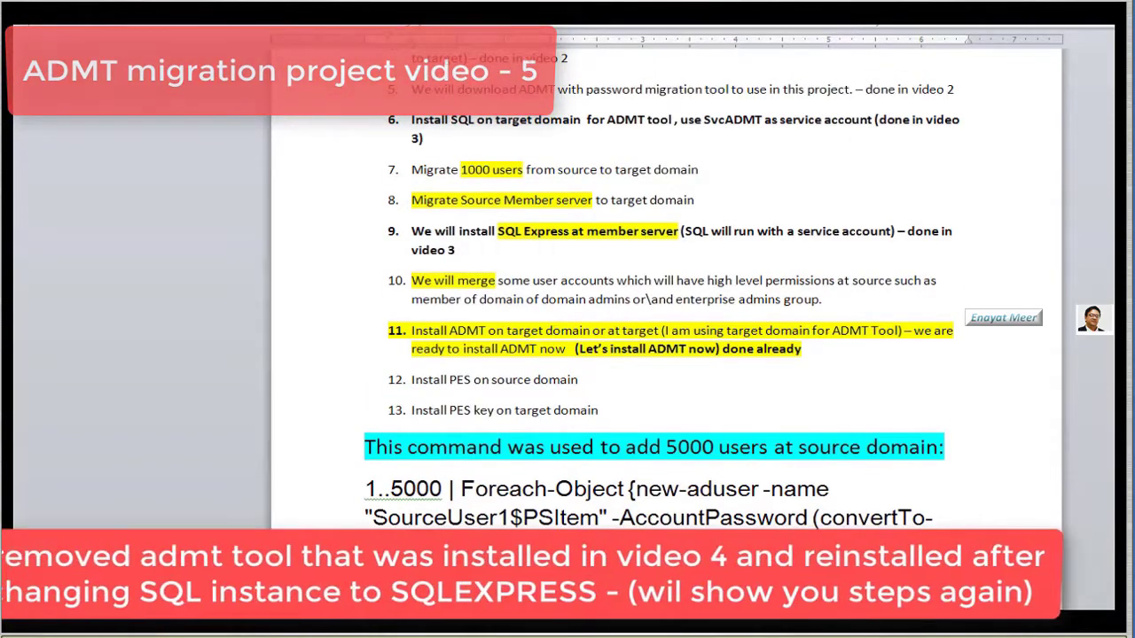
pyautogui.scroll(-2, 567, 311)
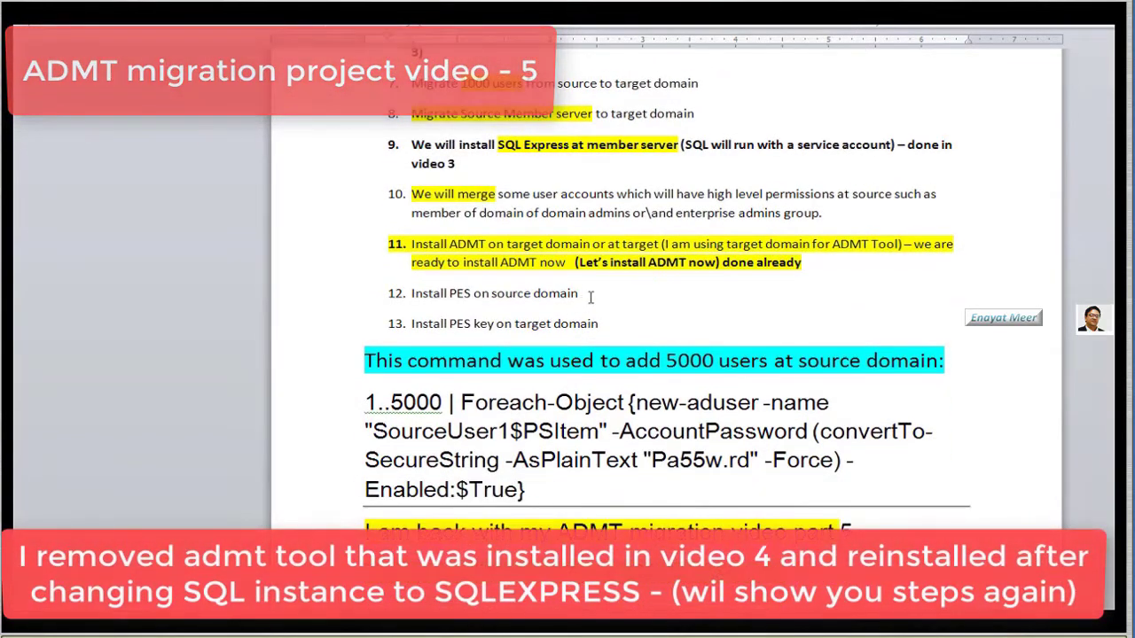
# Replace item 12's question marks with '- this will be password export tool (dll)'.
pyautogui.click(585, 296)
pyautogui.write('-')
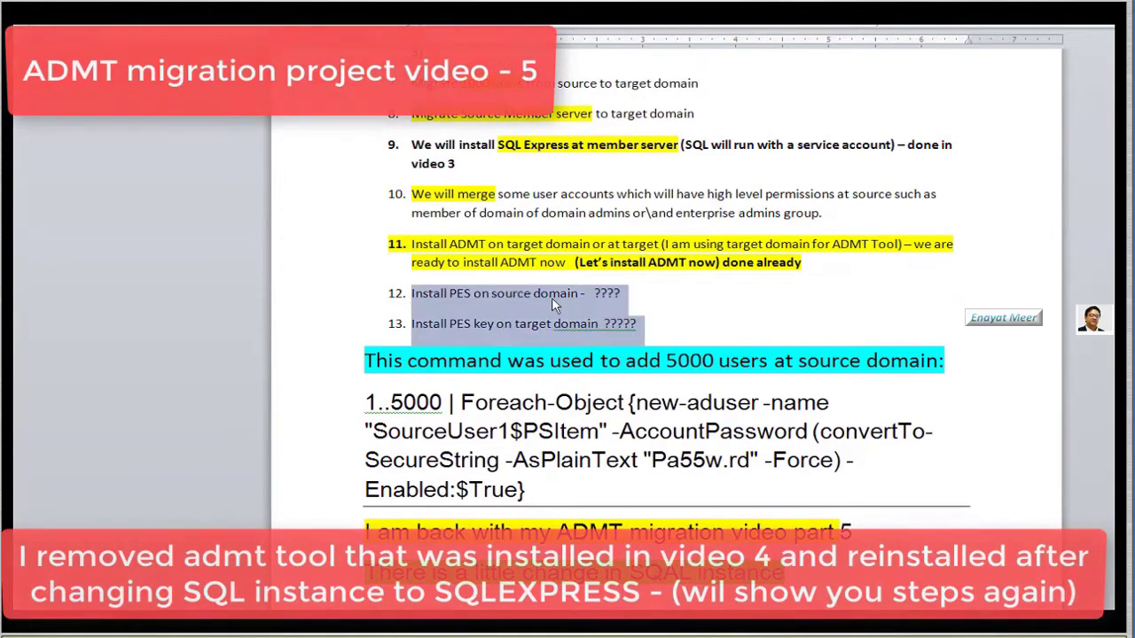
pyautogui.moveTo(594, 295); pyautogui.dragTo(413, 294)
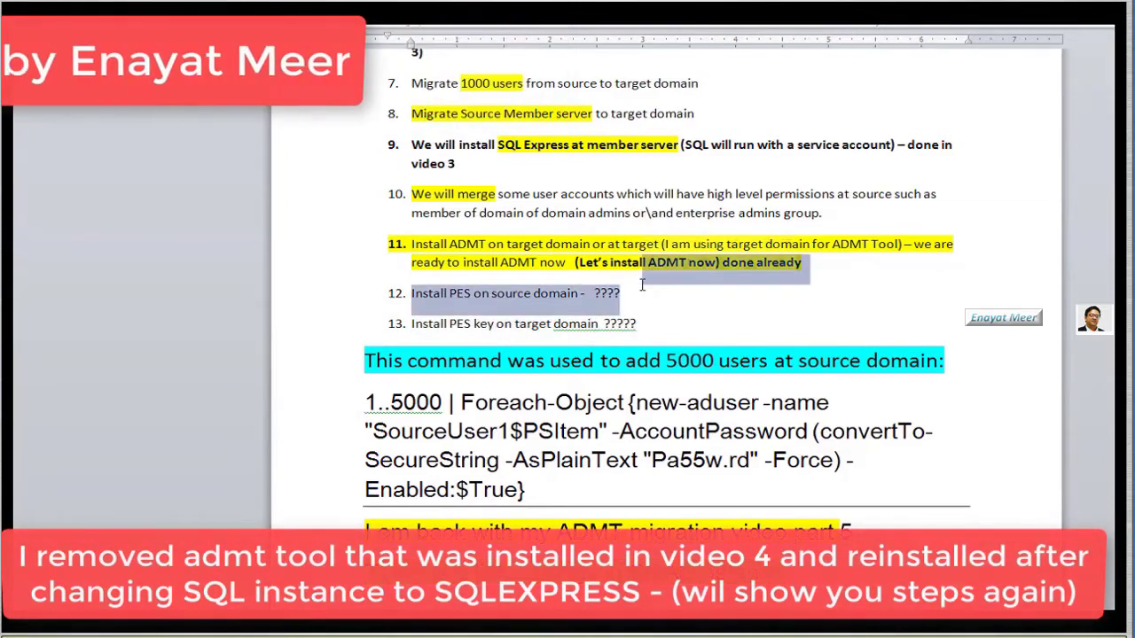
pyautogui.click(636, 294)
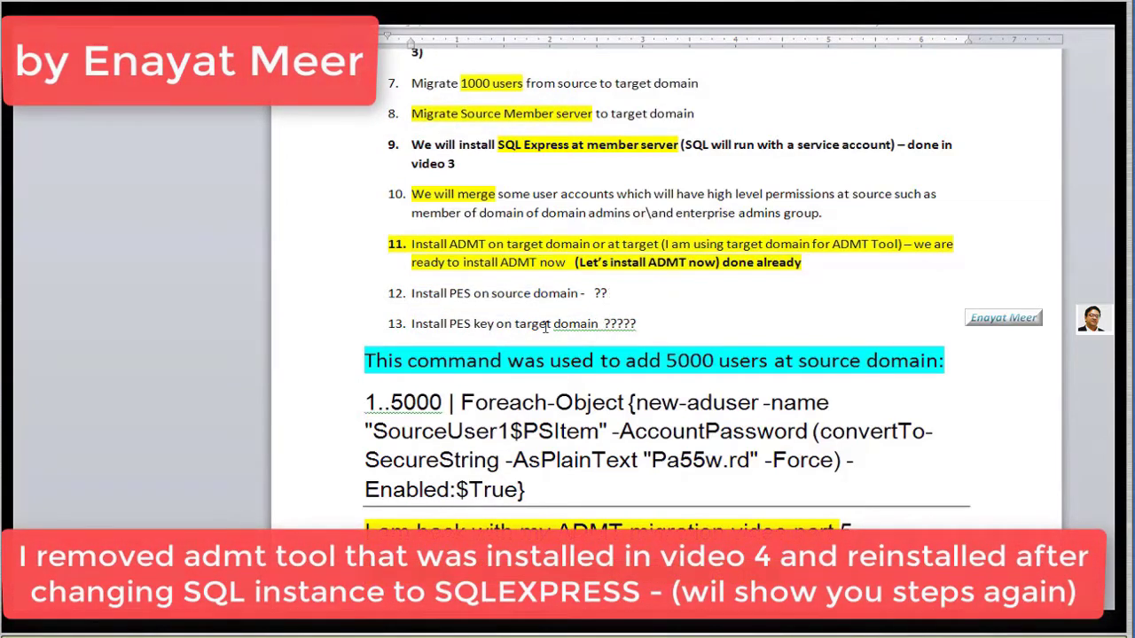
pyautogui.press('BackSpace')
pyautogui.press('BackSpace')
pyautogui.press('BackSpace')
pyautogui.write('this will be pa')
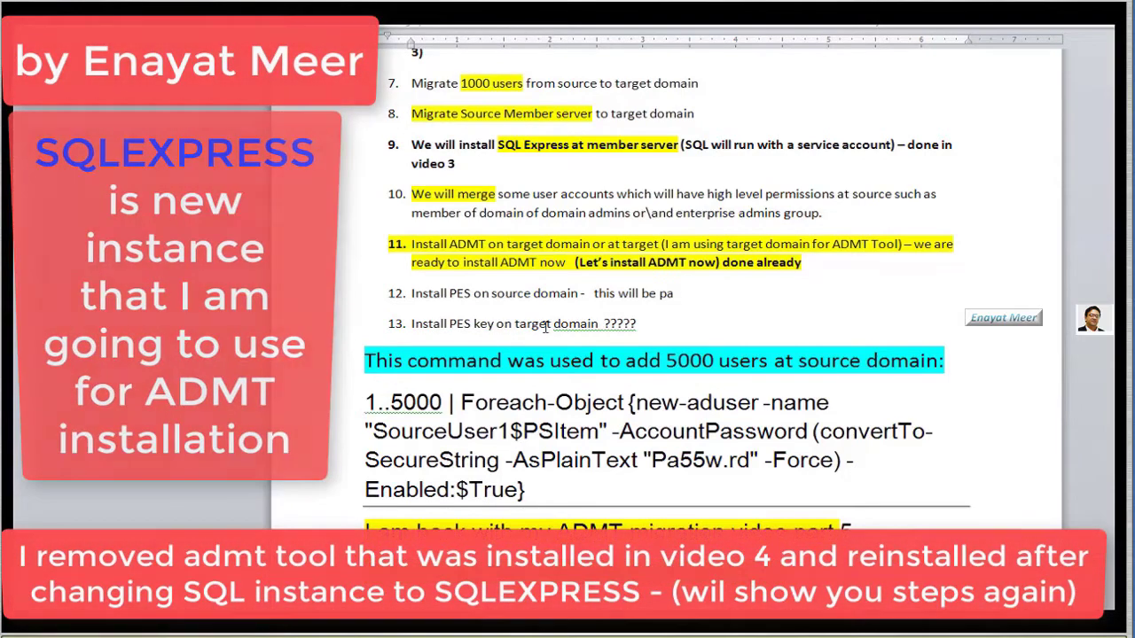
pyautogui.write('ssword export tool ')
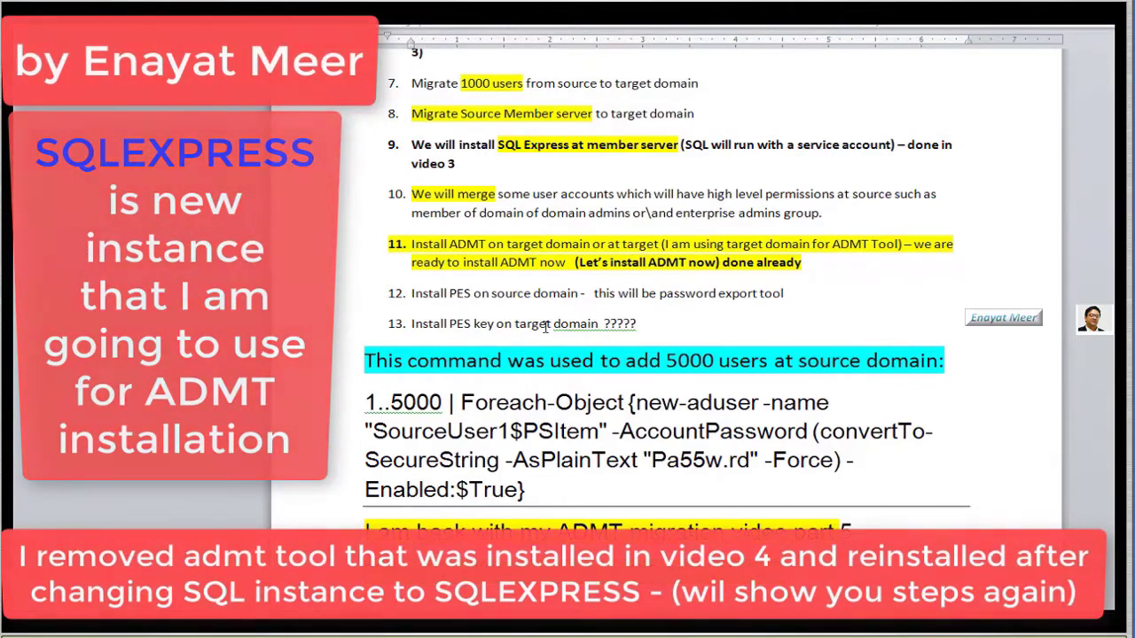
pyautogui.write('(dll)')
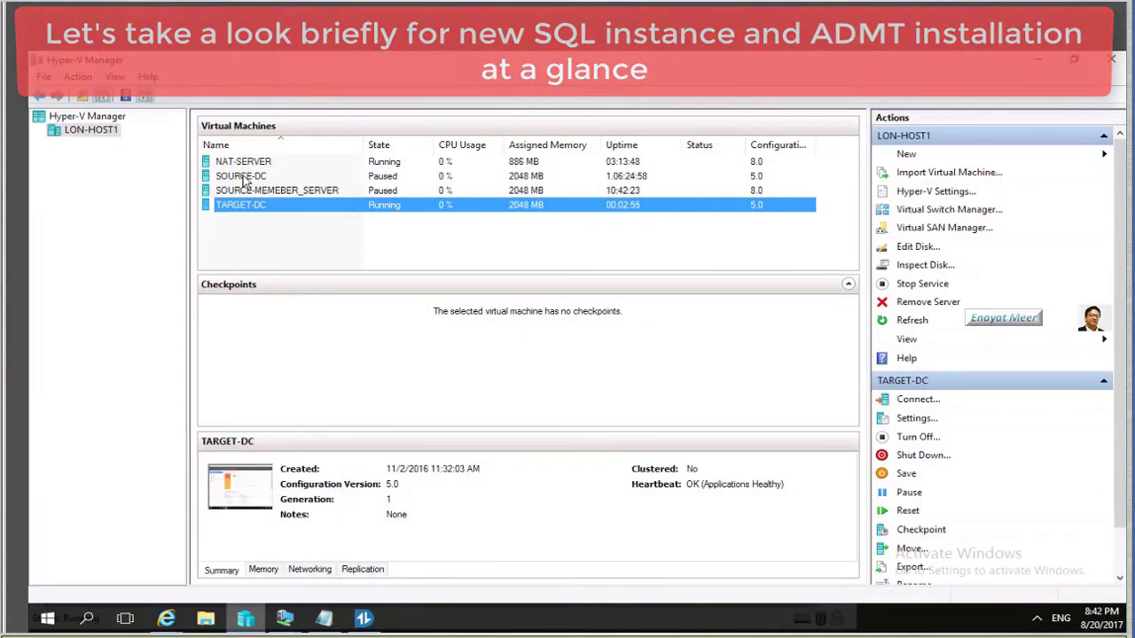
# On TARGET-DC, take the ADMT wizard past welcome, accept the licence and decline CEIP.
pyautogui.click(242, 176)
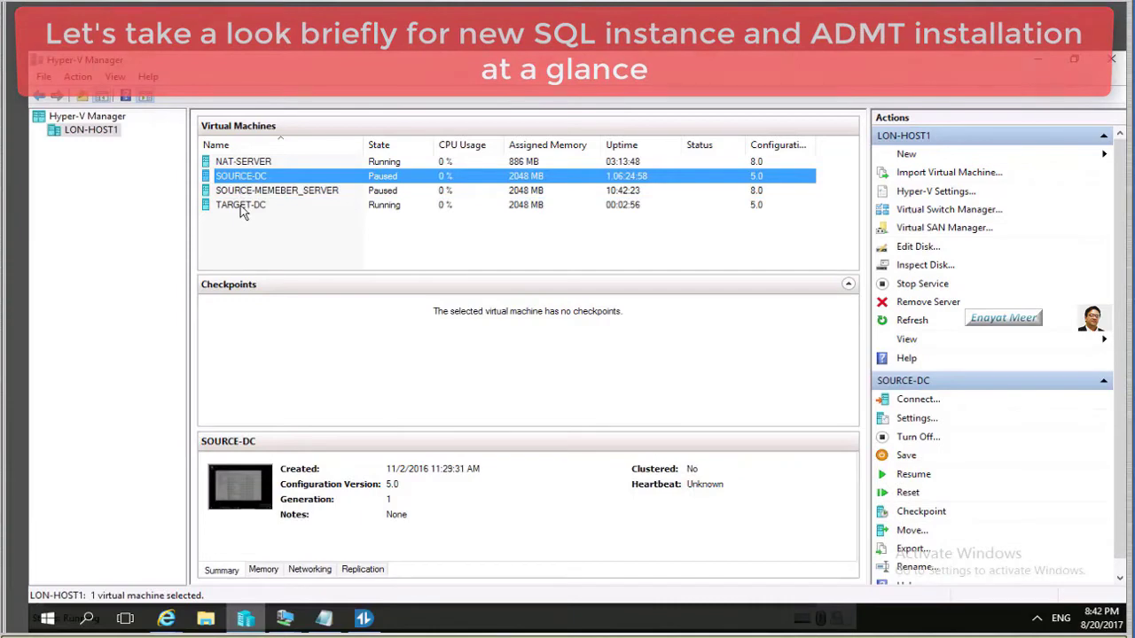
pyautogui.click(240, 206)
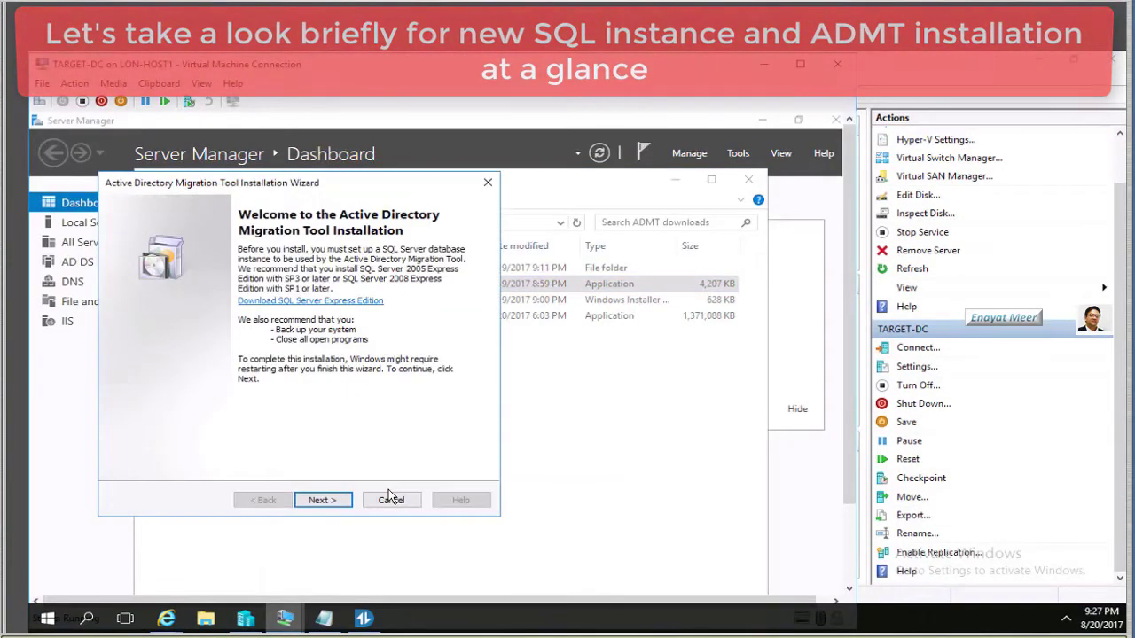
pyautogui.click(350, 505)
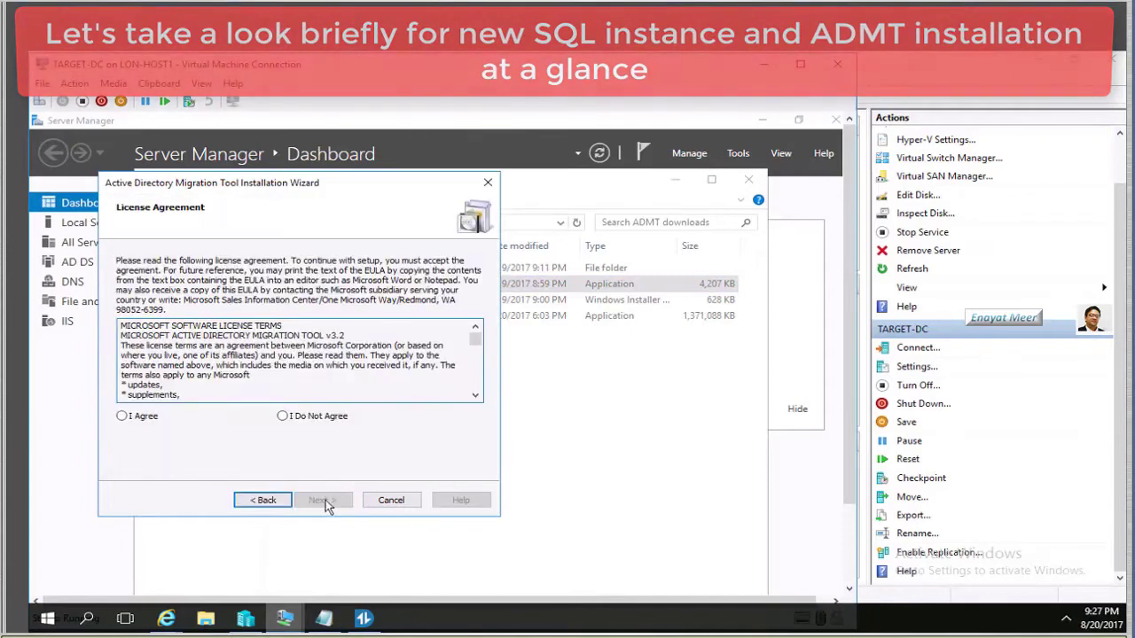
pyautogui.click(141, 417)
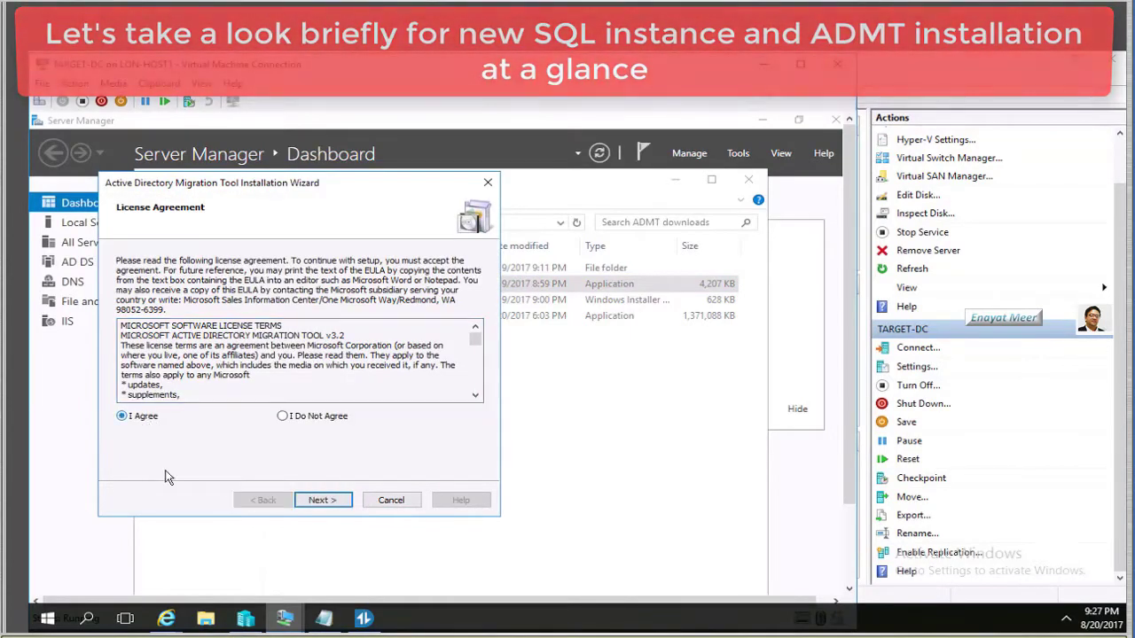
pyautogui.click(321, 502)
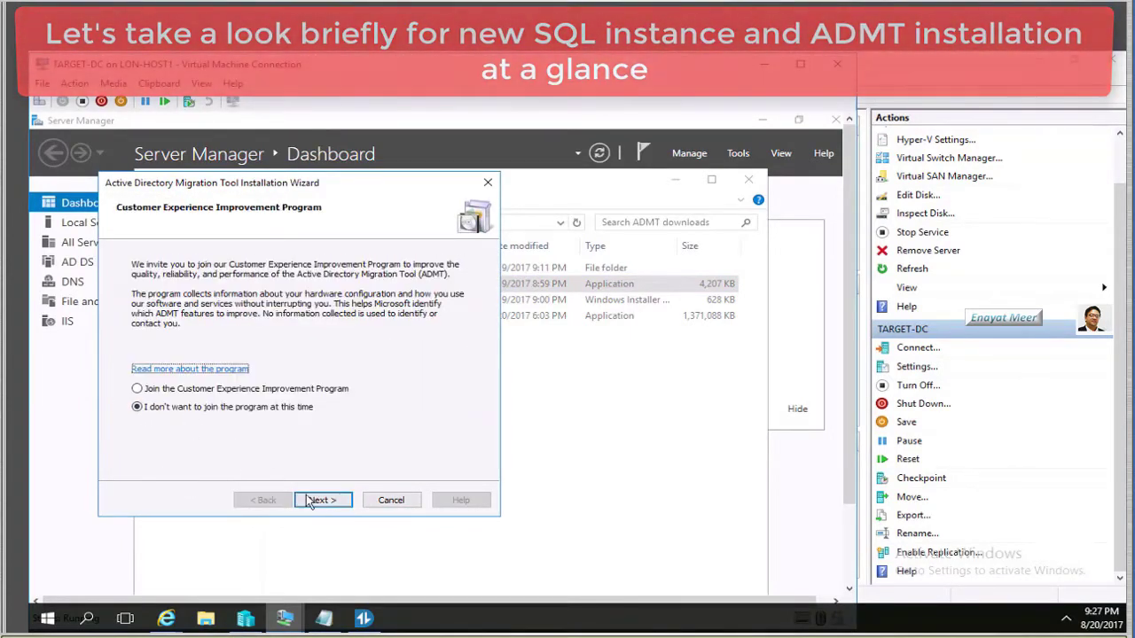
pyautogui.click(319, 502)
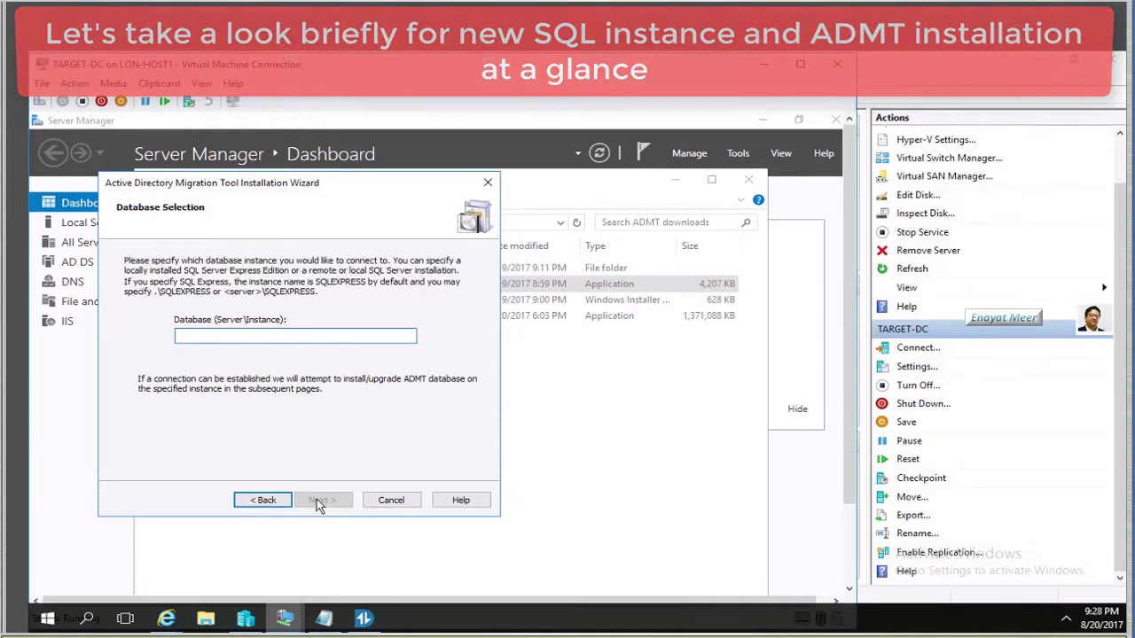
# Enter Target\SQLEXPRESS as the ADMT database instance and continue setup.
pyautogui.write('Target')
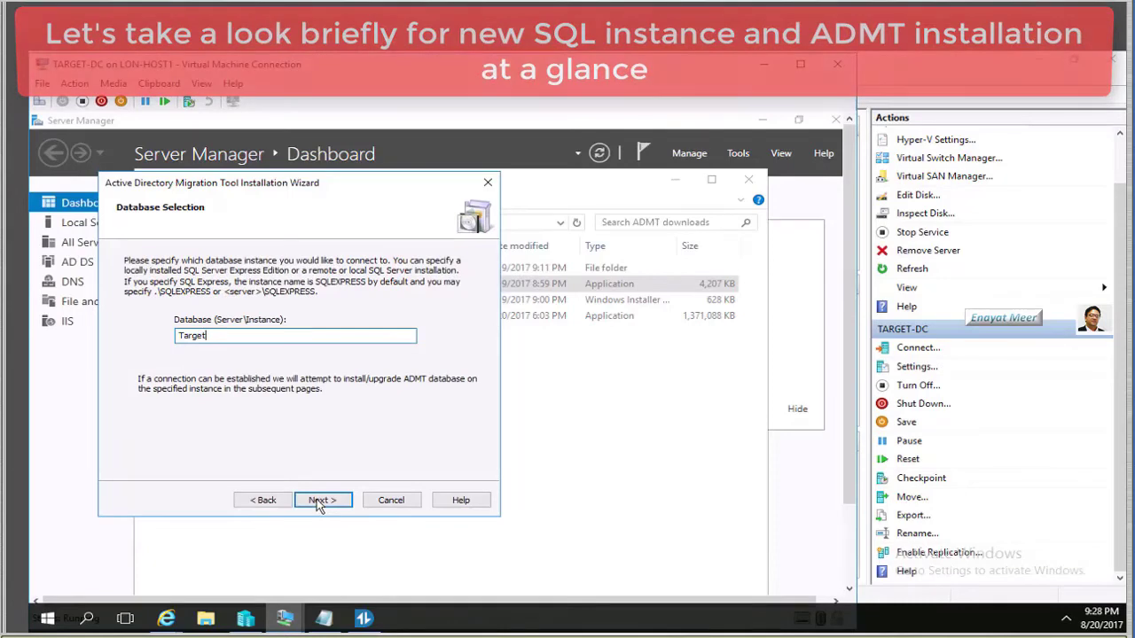
pyautogui.write('\\')
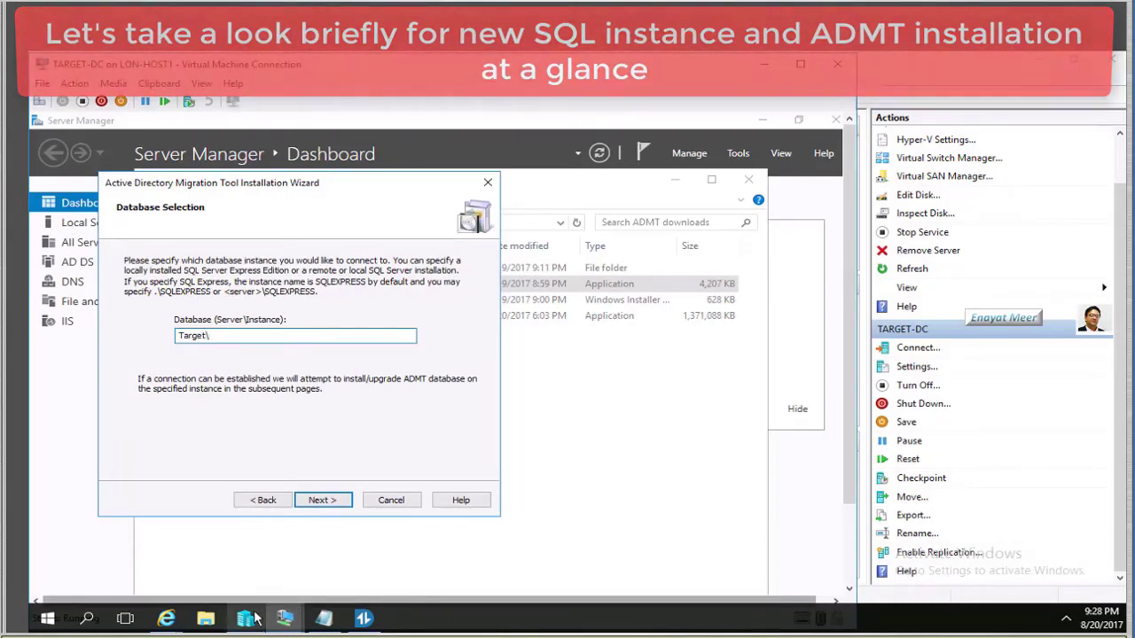
pyautogui.write('SQLEXPRESS')
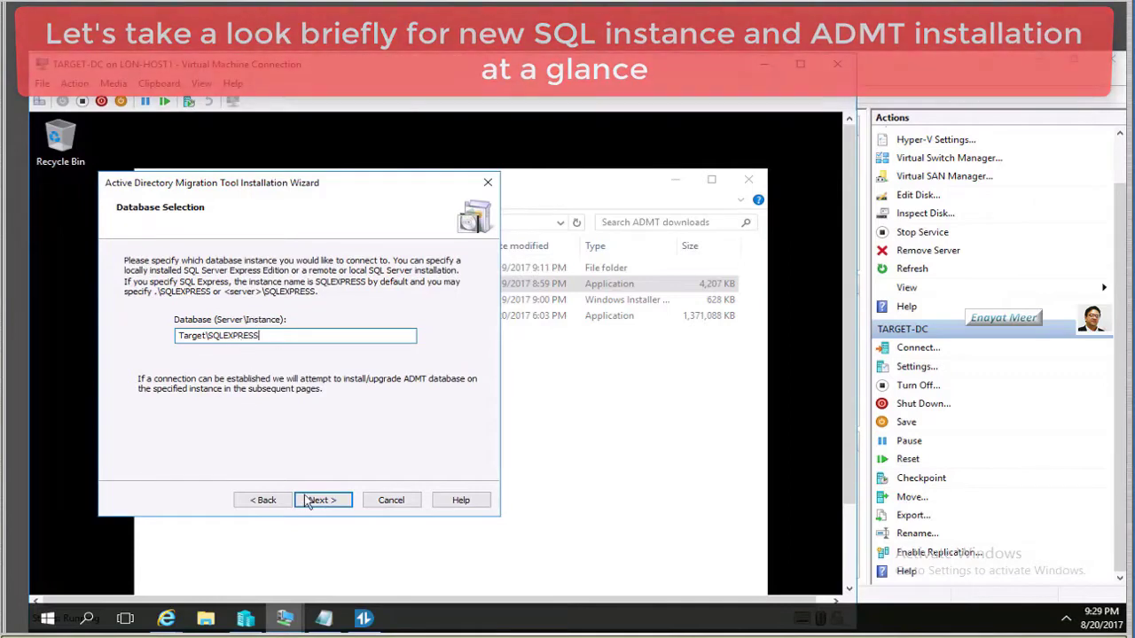
pyautogui.click(322, 500)
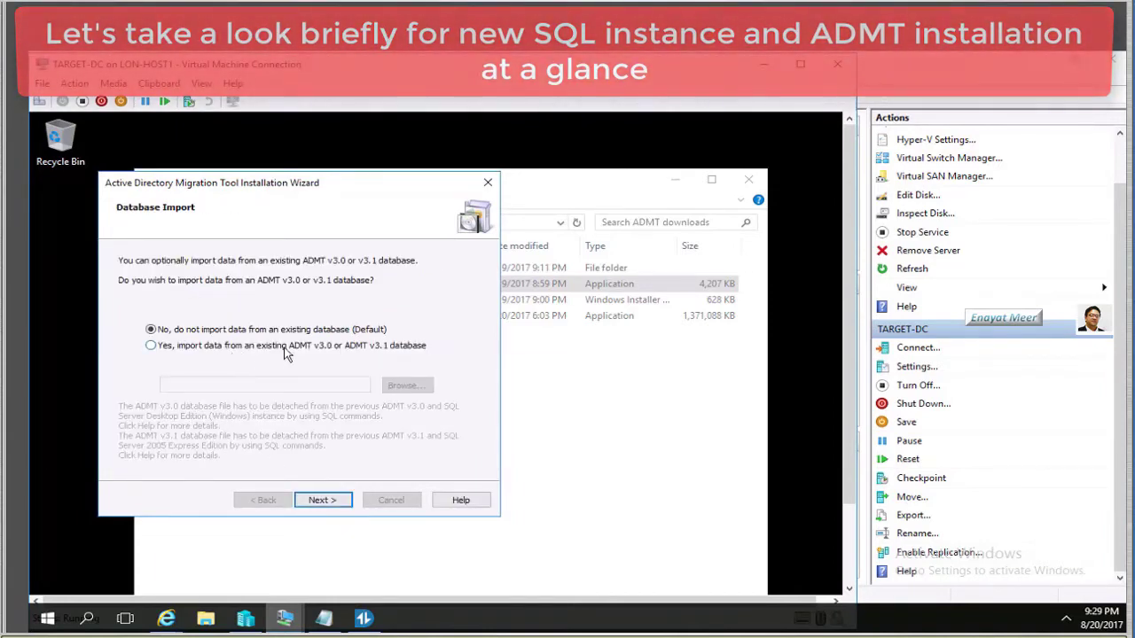
# Finish the ADMT 3.2 install without importing old data and close the downloads folder.
pyautogui.click(328, 501)
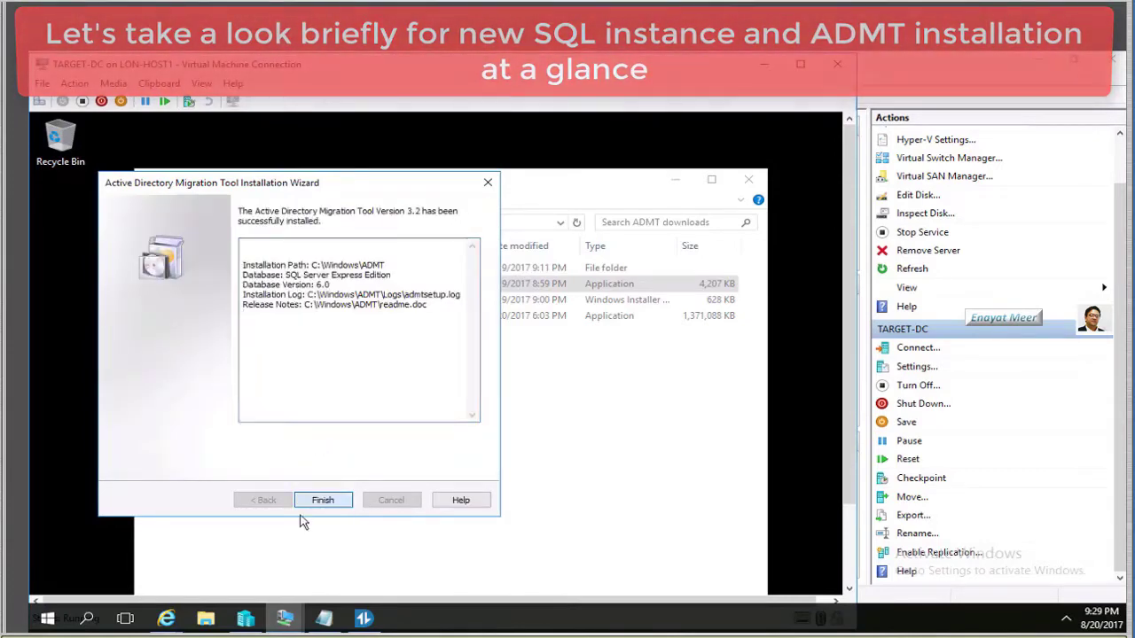
pyautogui.click(322, 501)
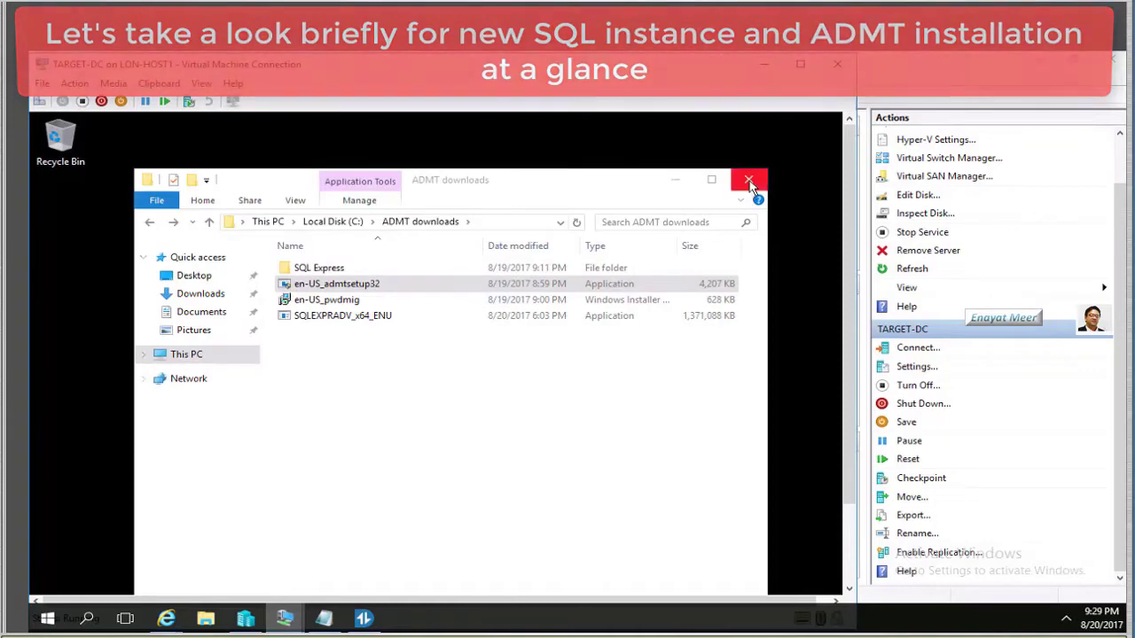
pyautogui.hotkey('alt', 'F4')
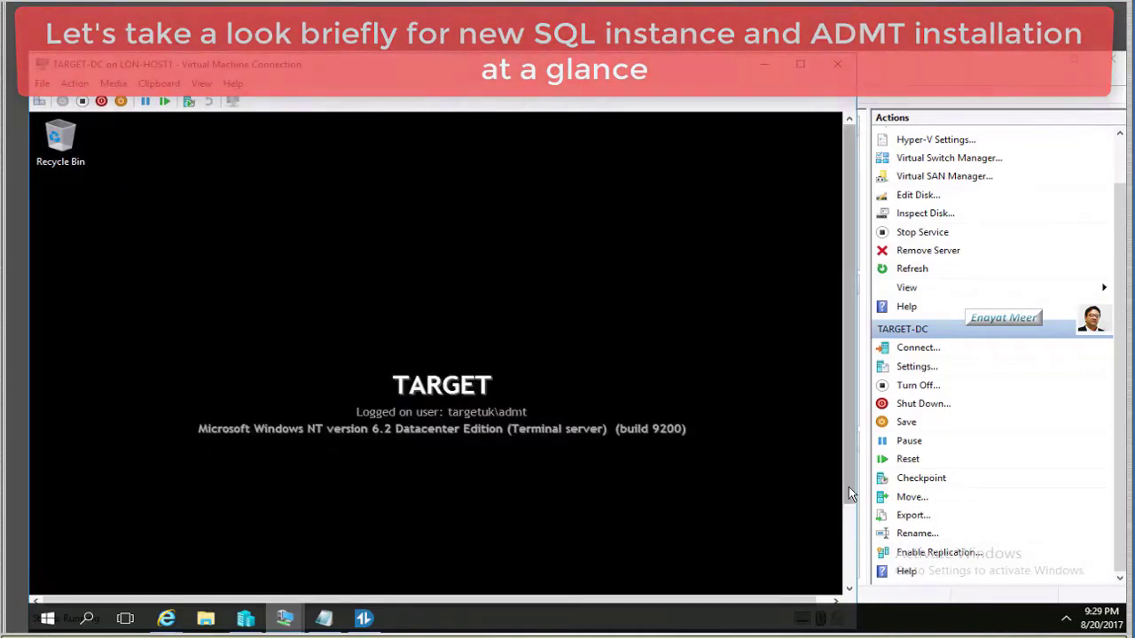
pyautogui.moveTo(848, 487); pyautogui.dragTo(849, 586)
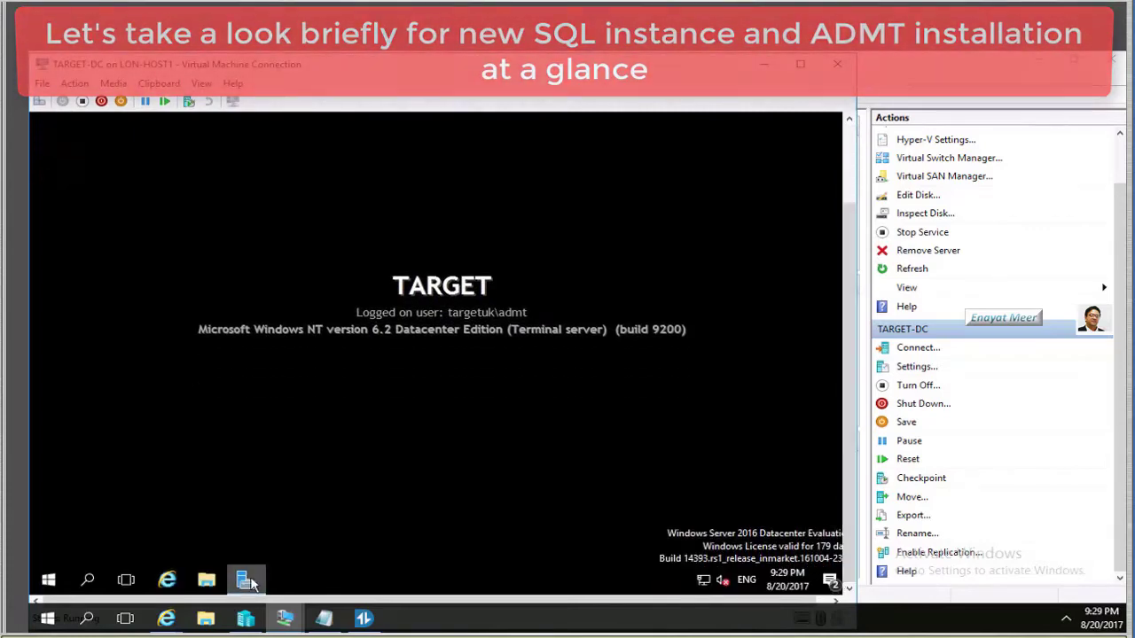
# Restore Server Manager and launch Active Directory Migration Tool from its Tools menu.
pyautogui.click(247, 579)
pyautogui.moveTo(851, 293); pyautogui.dragTo(852, 182)
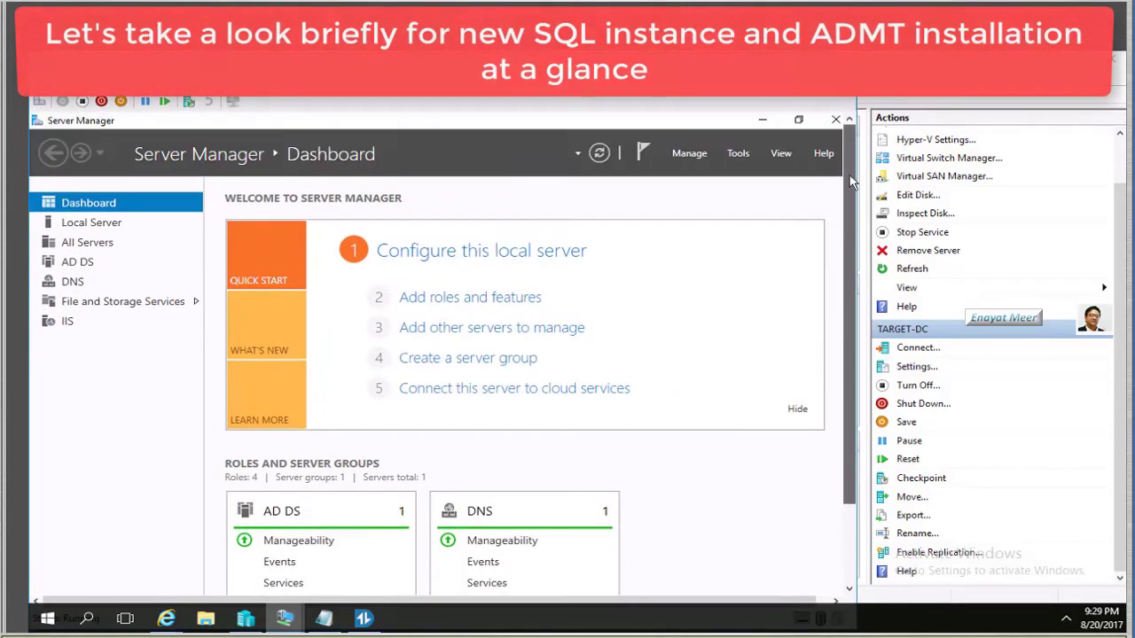
pyautogui.click(737, 153)
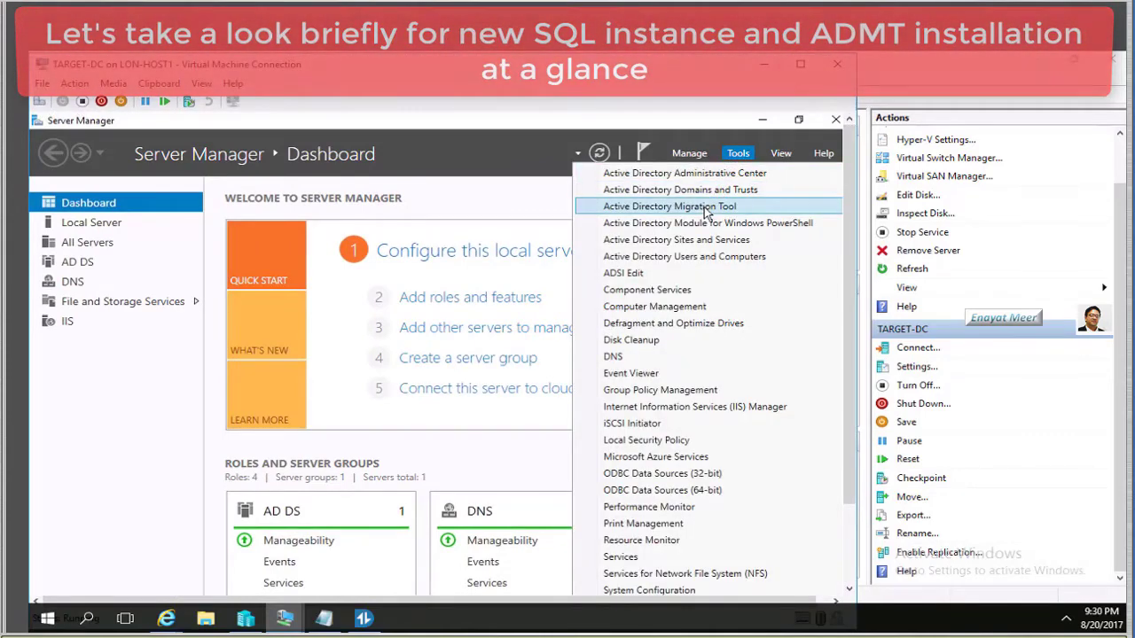
pyautogui.click(521, 428)
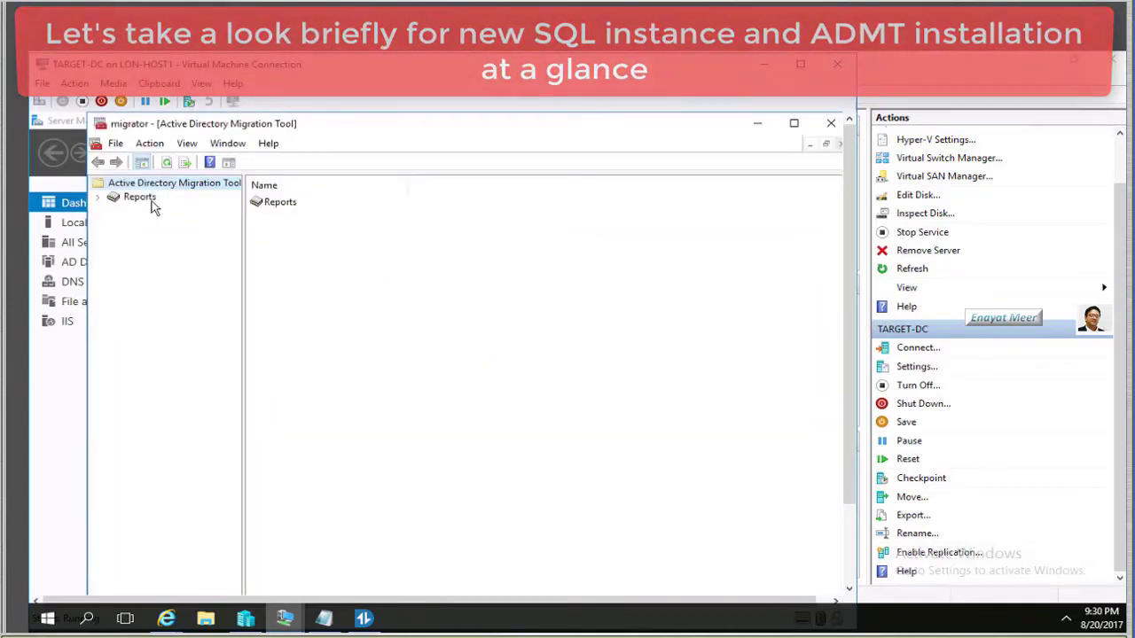
# Show the ADMT Reports overview and glance at the root node's wizard list.
pyautogui.click(138, 199)
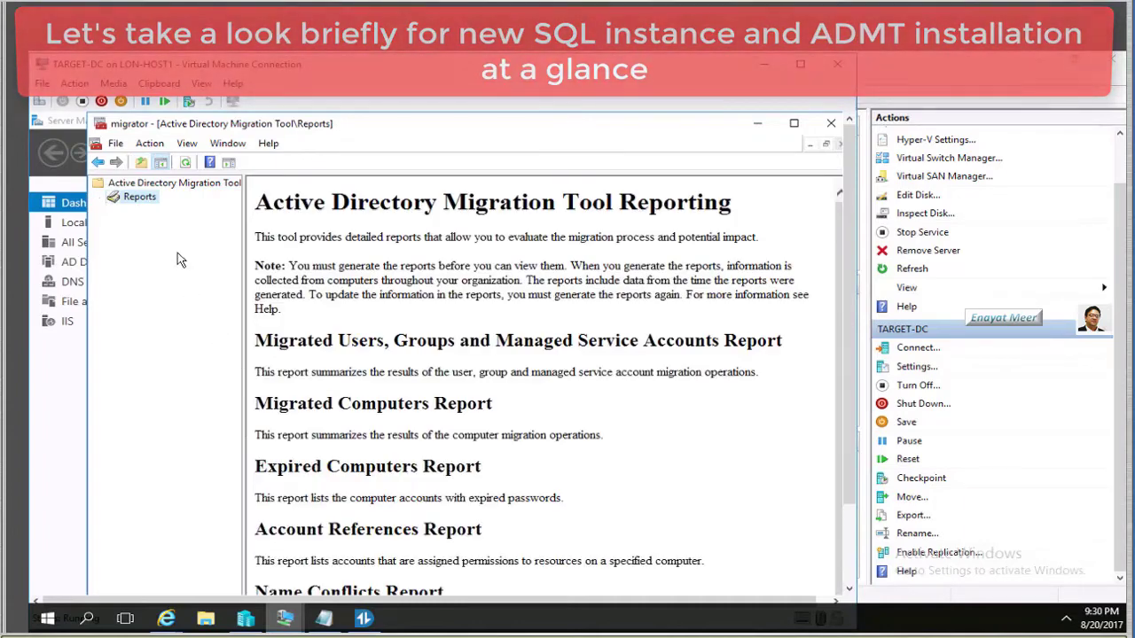
pyautogui.rightClick(191, 185)
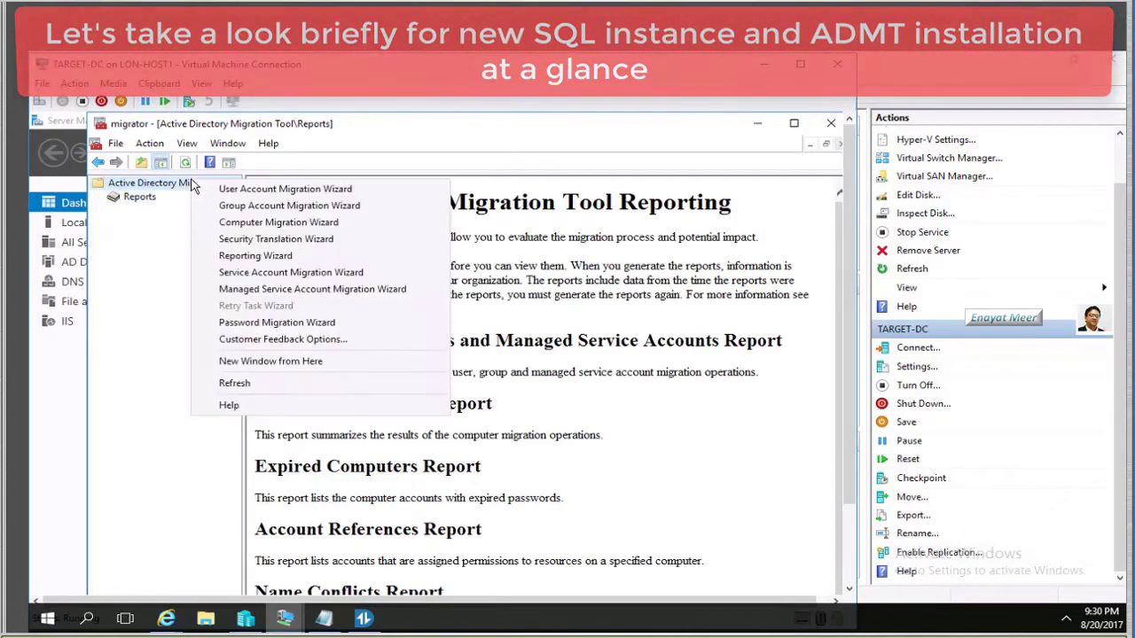
pyautogui.click(205, 460)
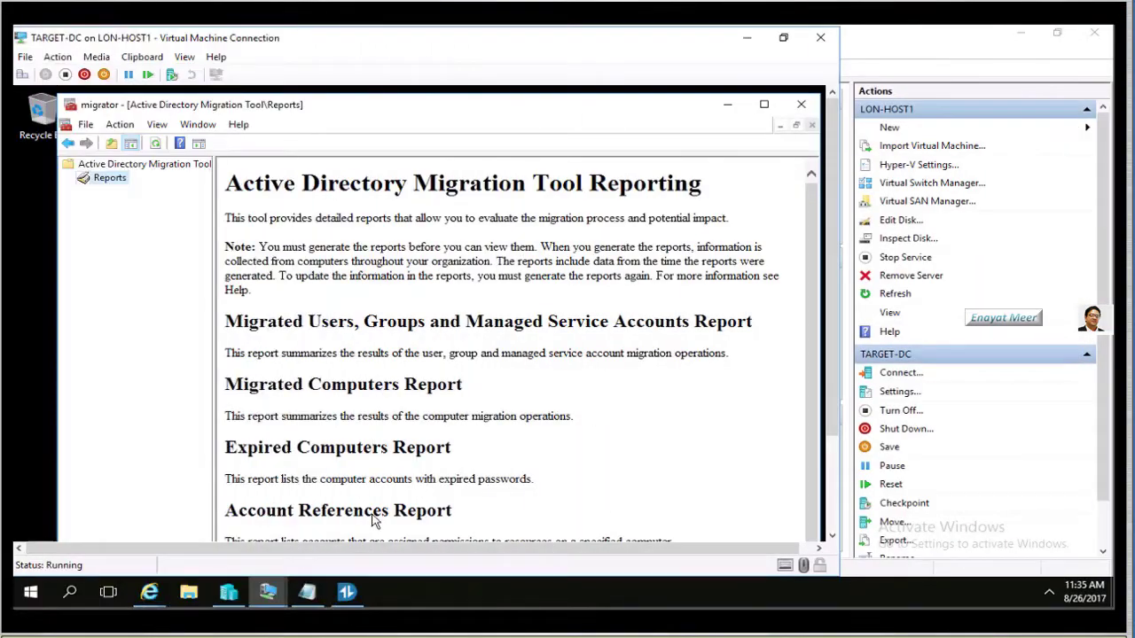
pyautogui.scroll(-3, 834, 496)
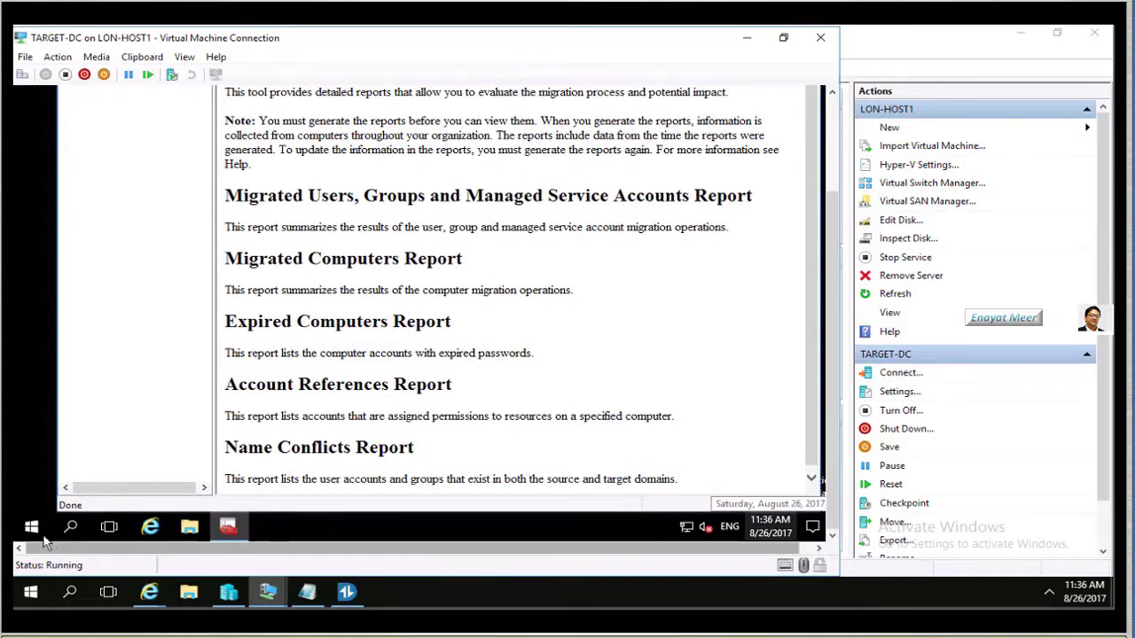
# Launch services.msc through the Windows Run dialog.
pyautogui.rightClick(31, 528)
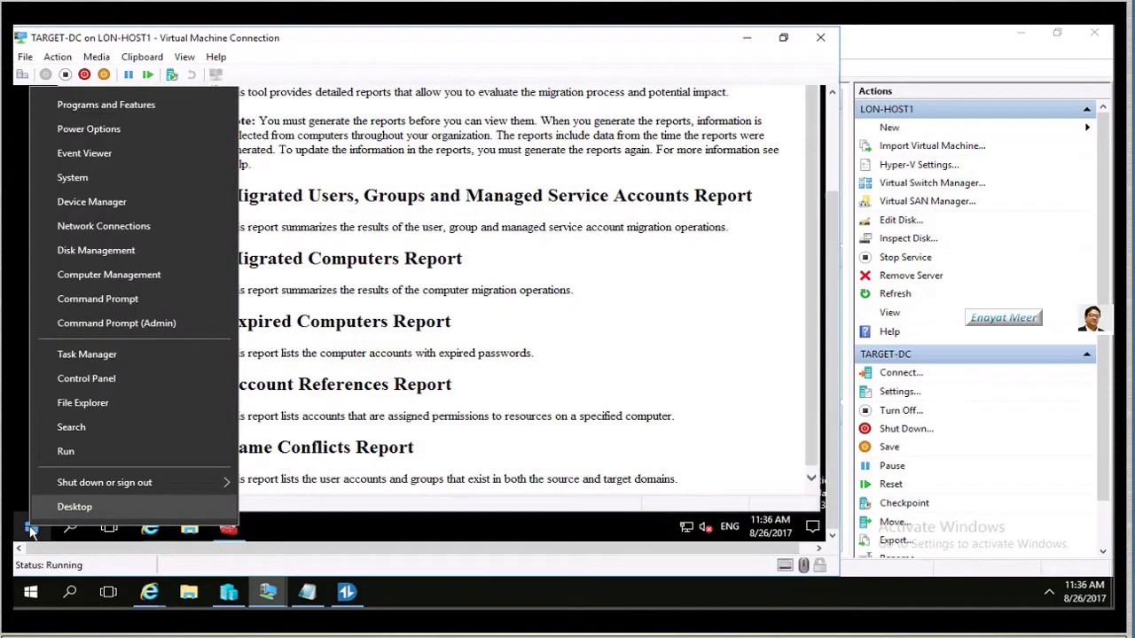
pyautogui.click(91, 448)
pyautogui.write('services')
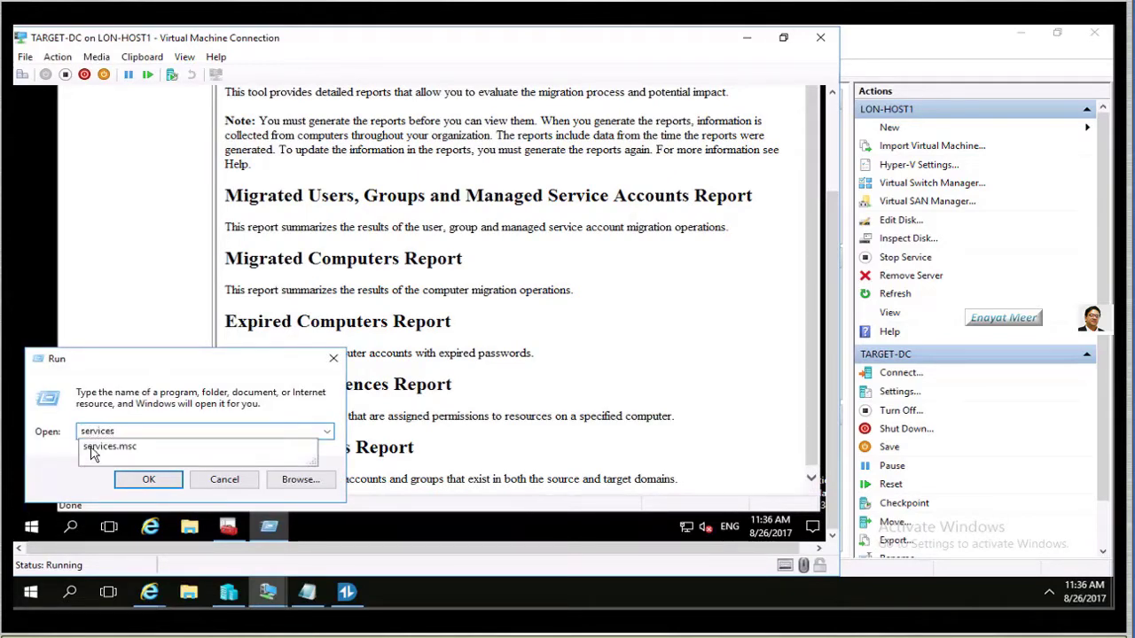
pyautogui.click(93, 449)
pyautogui.press('Return')
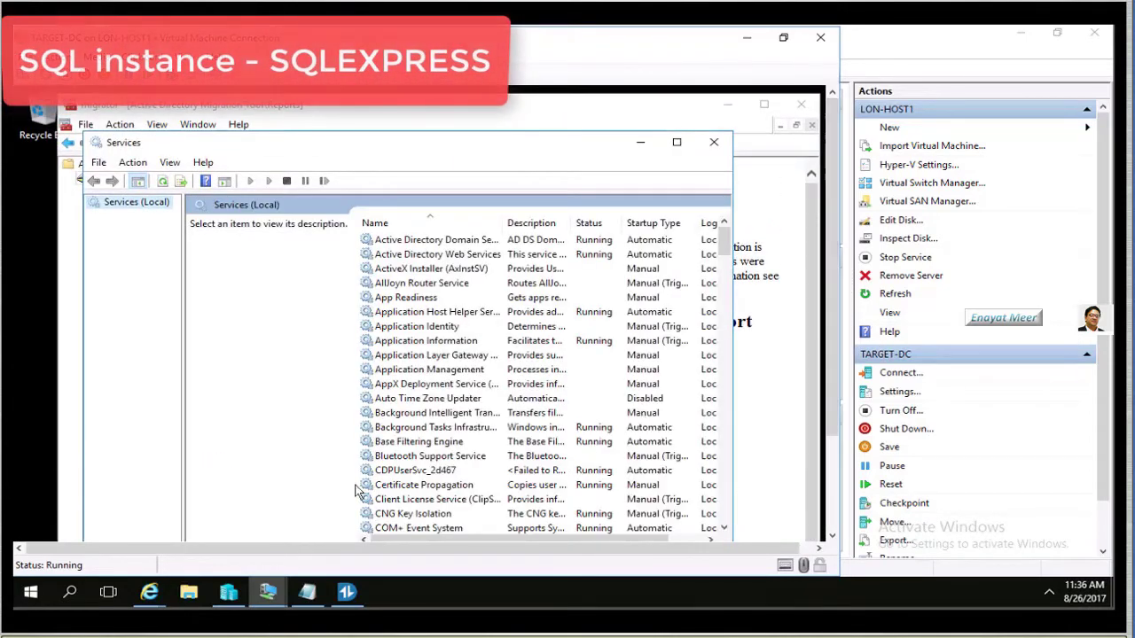
# Verify SQL Server (SQLEXPRESS) is running in Standard view, then select the admt key command.
pyautogui.click(452, 370)
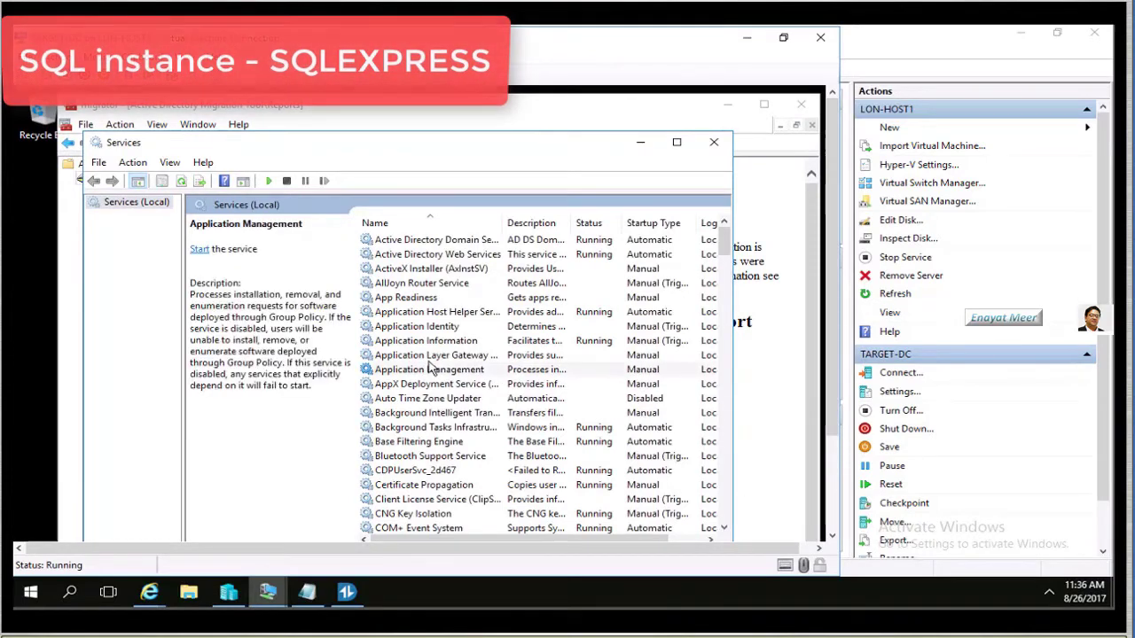
pyautogui.press('w')
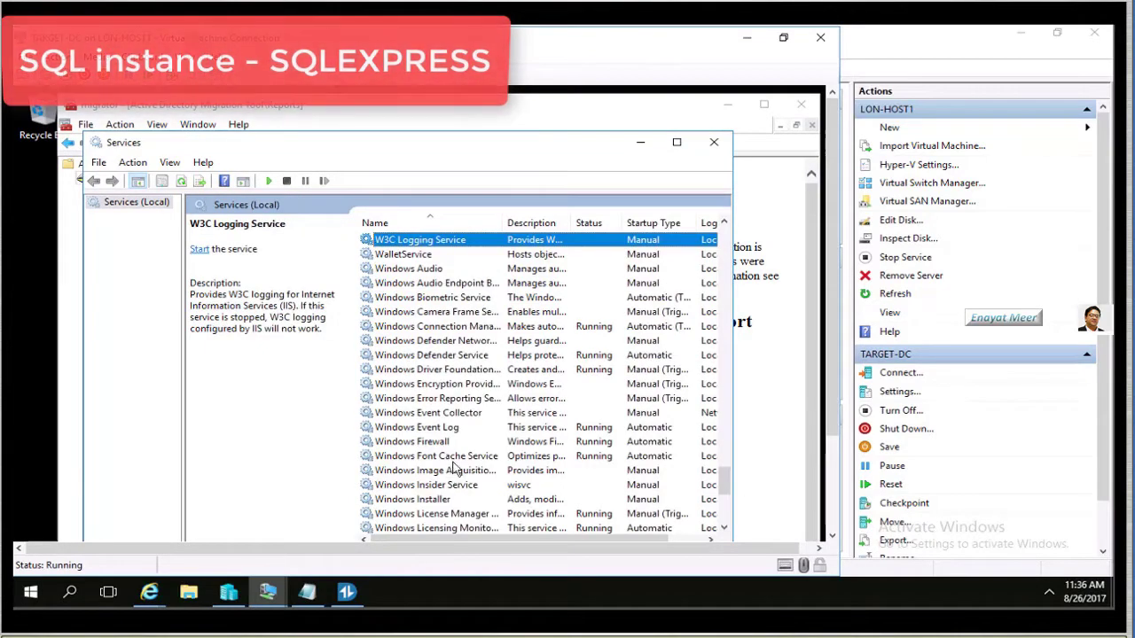
pyautogui.scroll(-6, 463, 436)
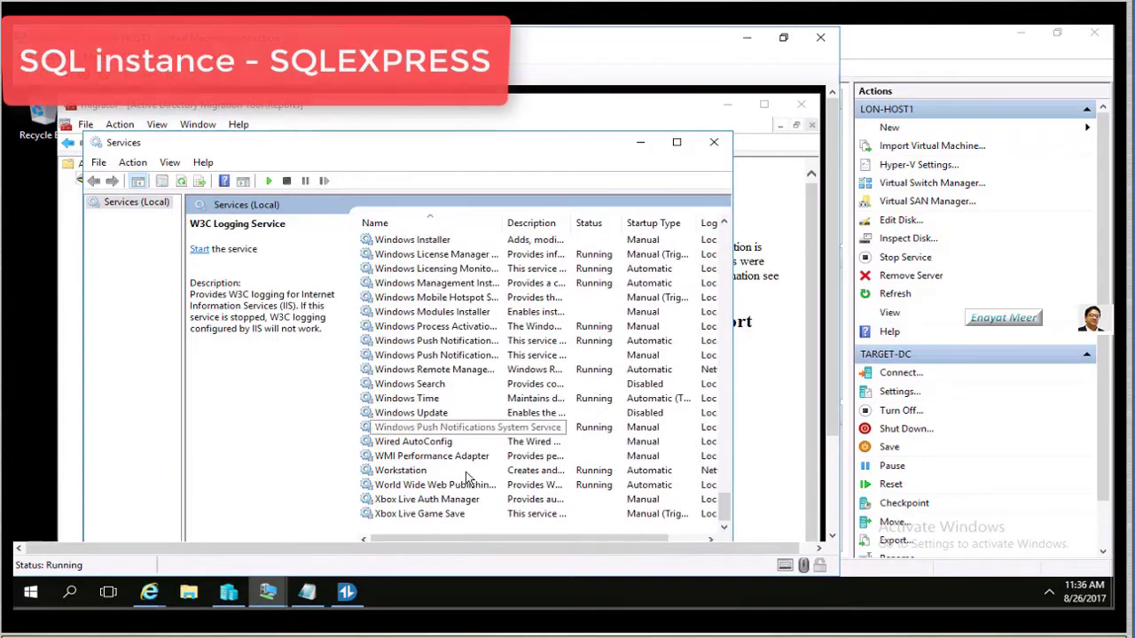
pyautogui.scroll(18, 490, 426)
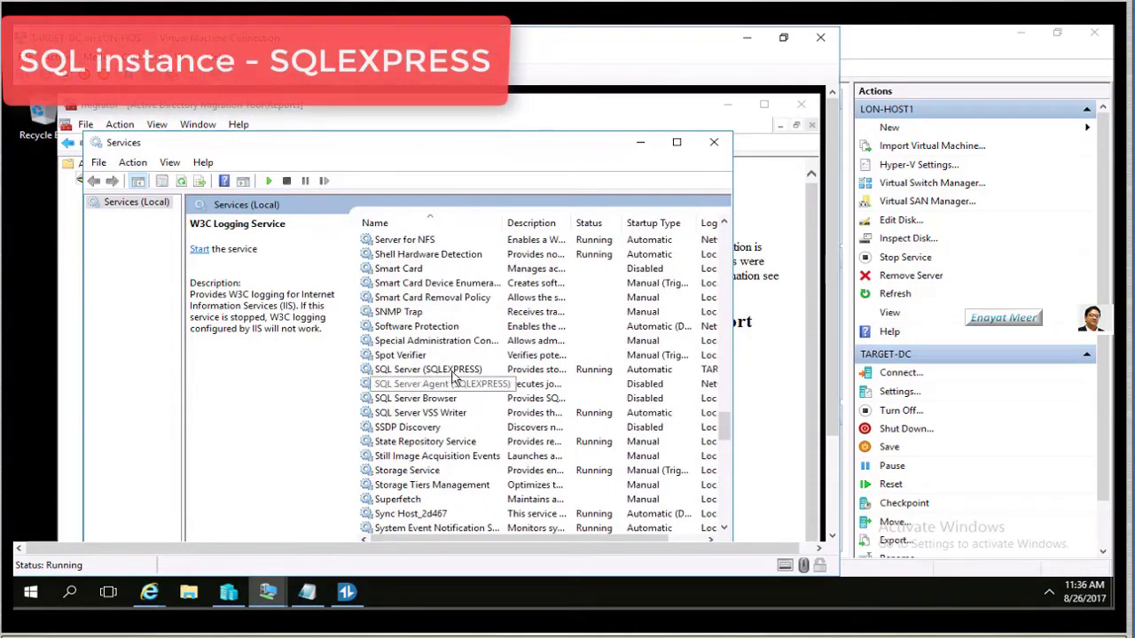
pyautogui.click(453, 371)
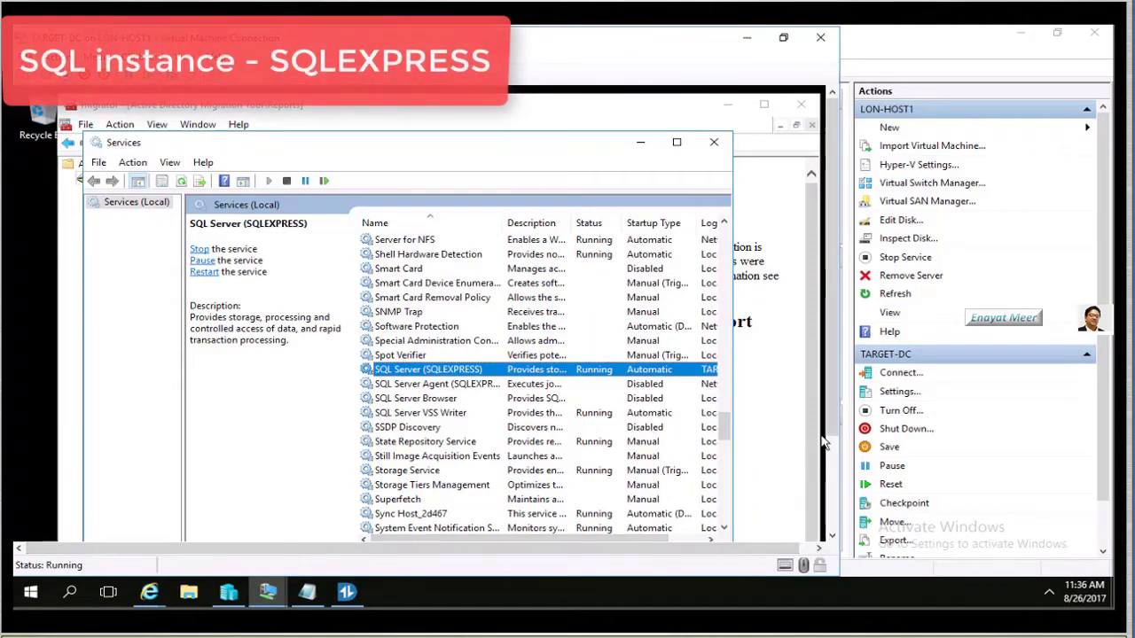
pyautogui.scroll(-18, 722, 463)
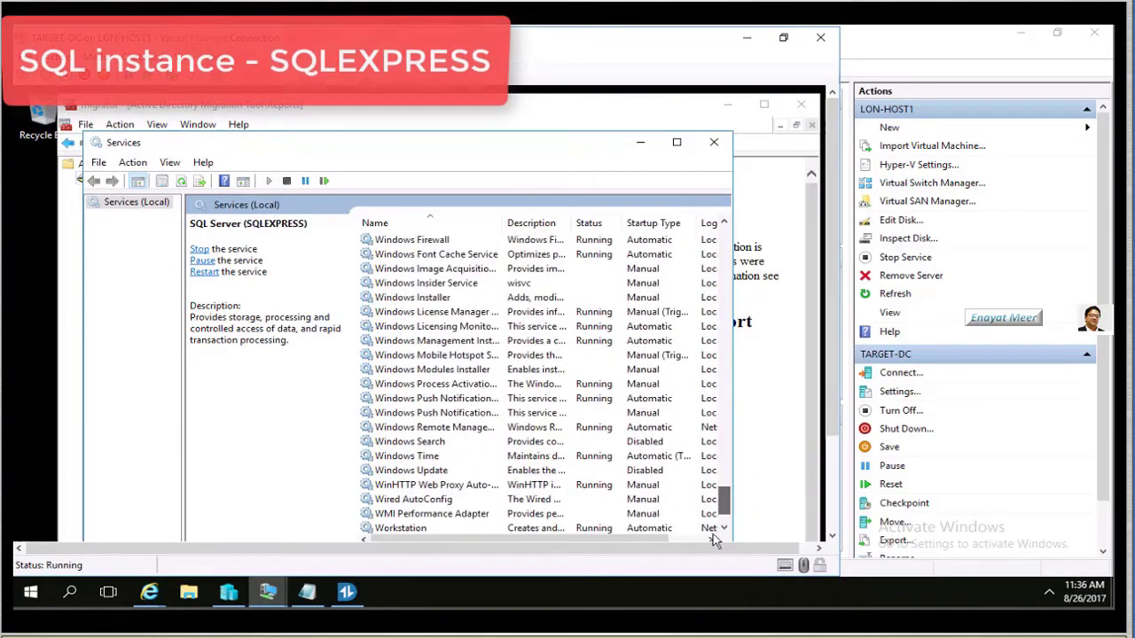
pyautogui.scroll(15, 723, 483)
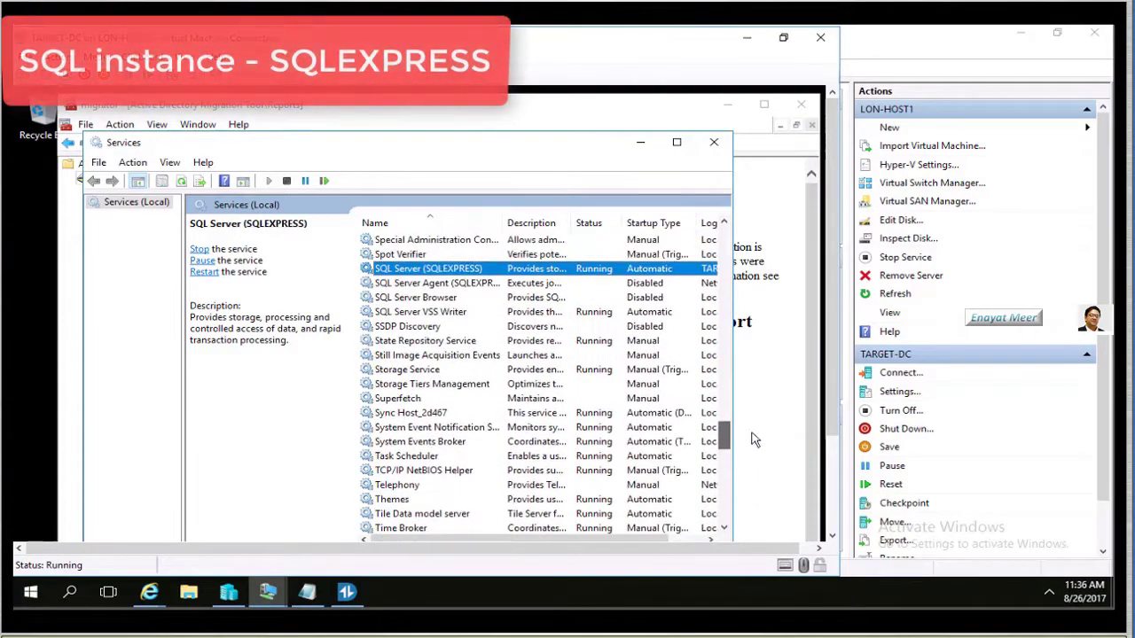
pyautogui.scroll(-3, 830, 435)
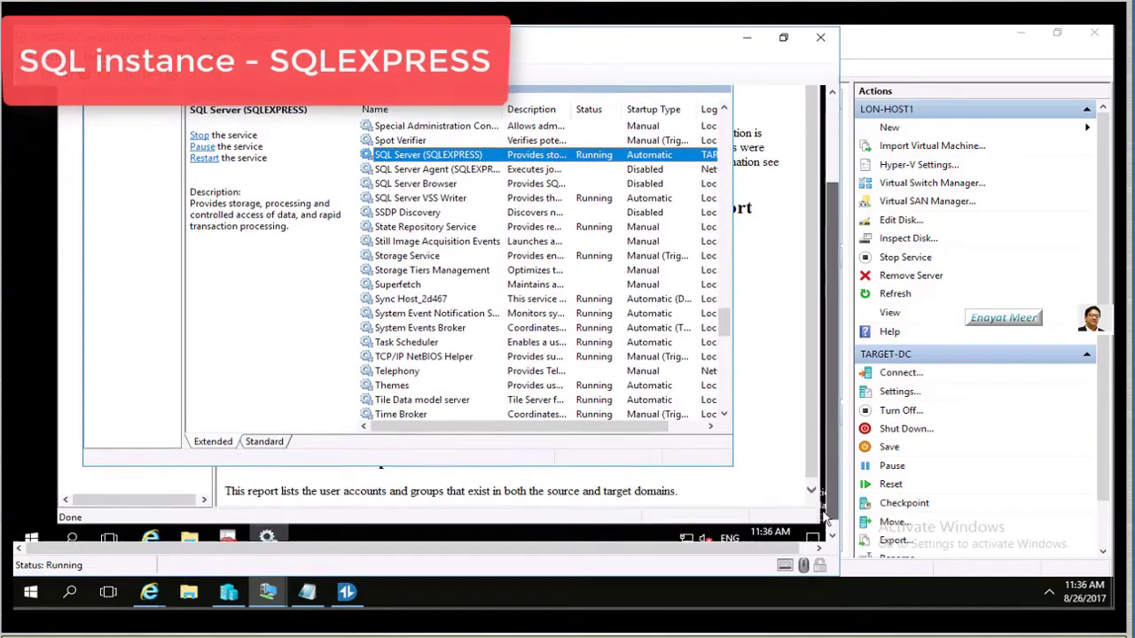
pyautogui.click(271, 448)
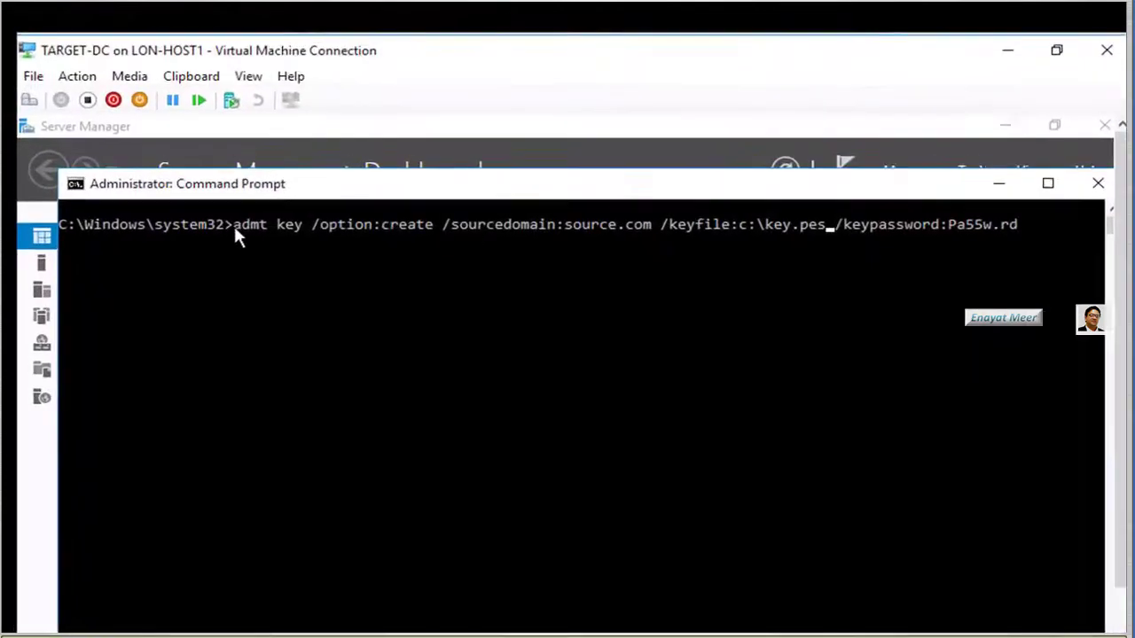
pyautogui.moveTo(251, 240); pyautogui.dragTo(1093, 266)
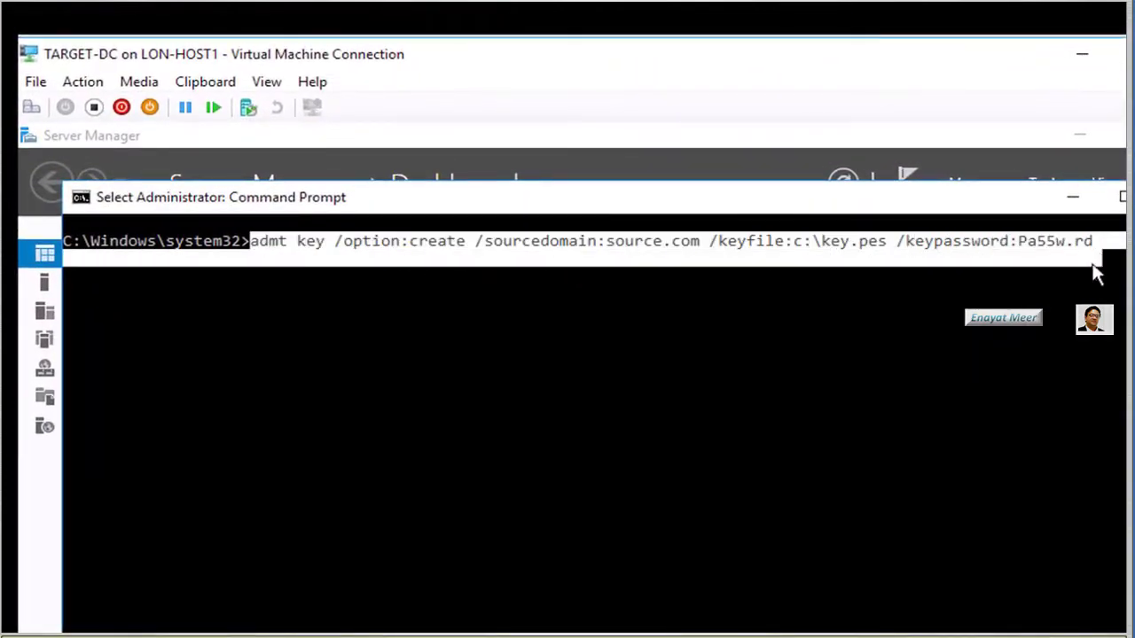
# Run admt key /option:create for source.com, saving the key to c:\key.pes.
pyautogui.rightClick(914, 247)
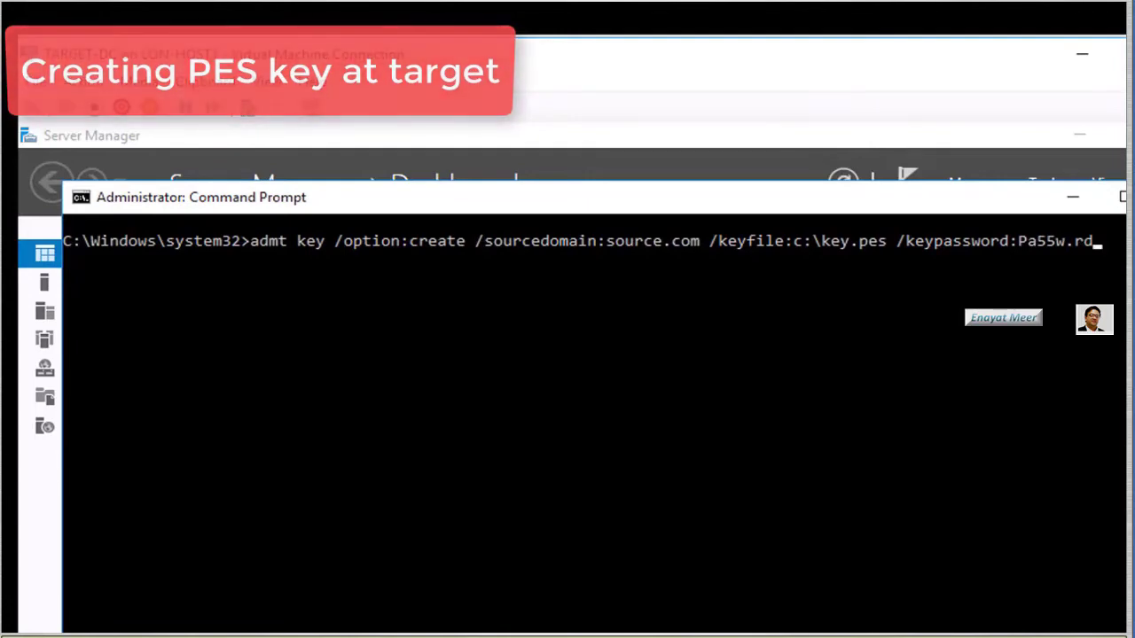
pyautogui.press('Return')
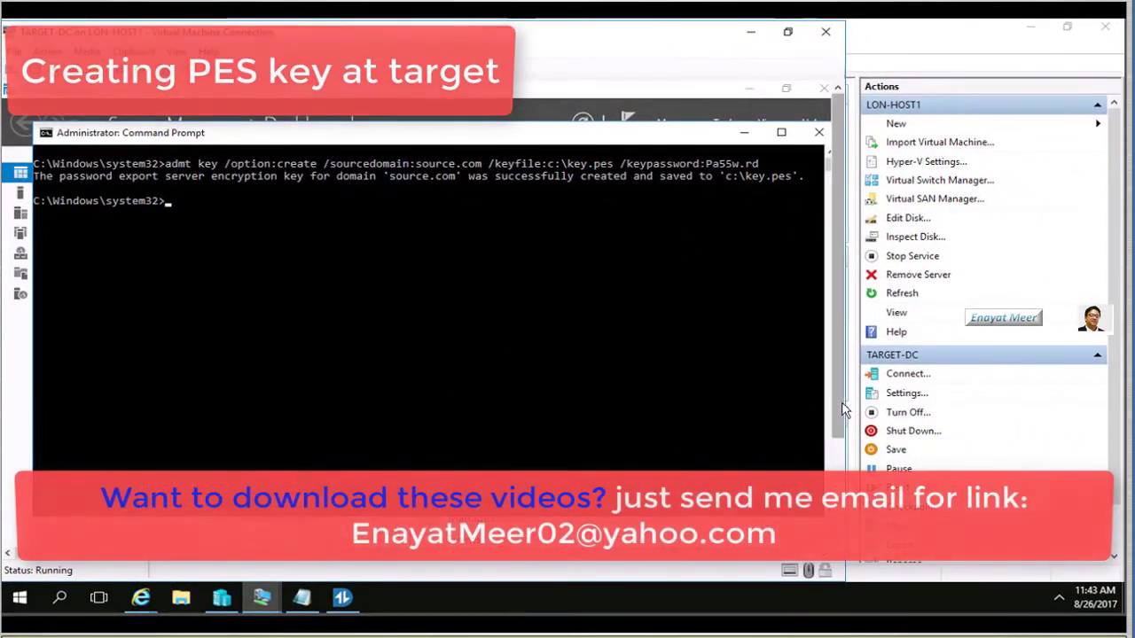
pyautogui.moveTo(841, 417); pyautogui.dragTo(841, 501)
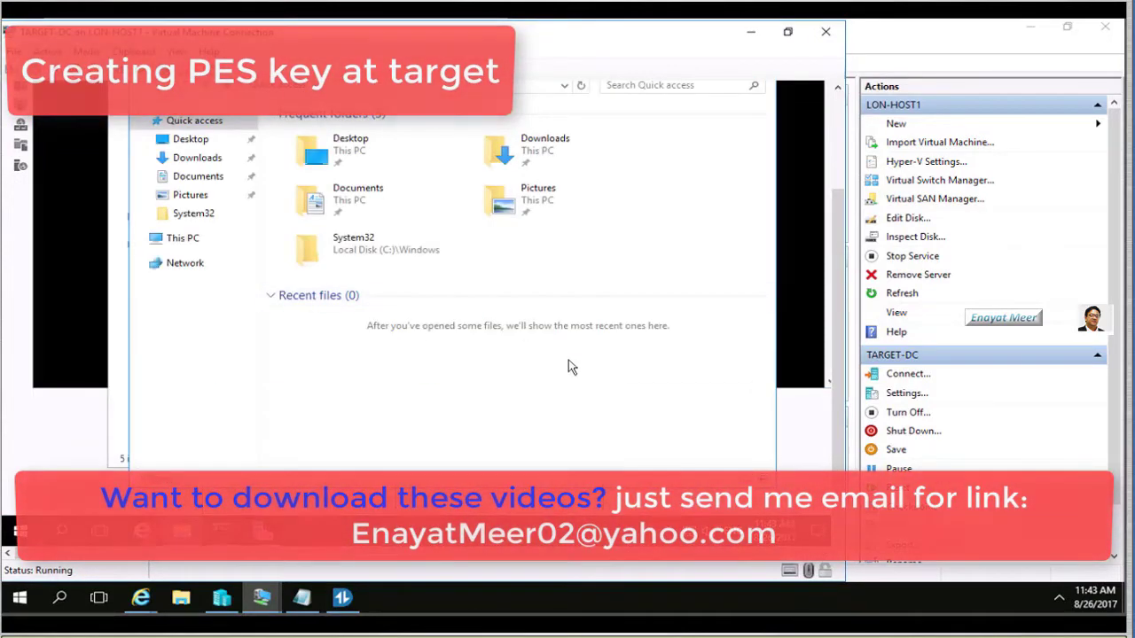
# Browse This PC to Local Disk (C:) and select the 1 KB key.pes file.
pyautogui.click(190, 239)
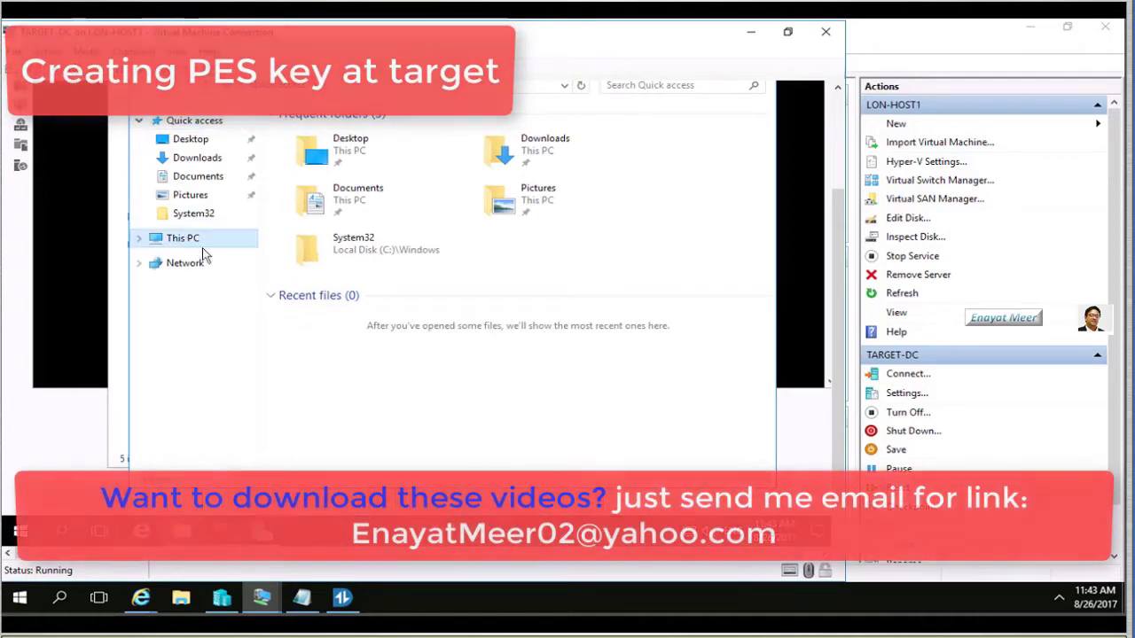
pyautogui.doubleClick(554, 298)
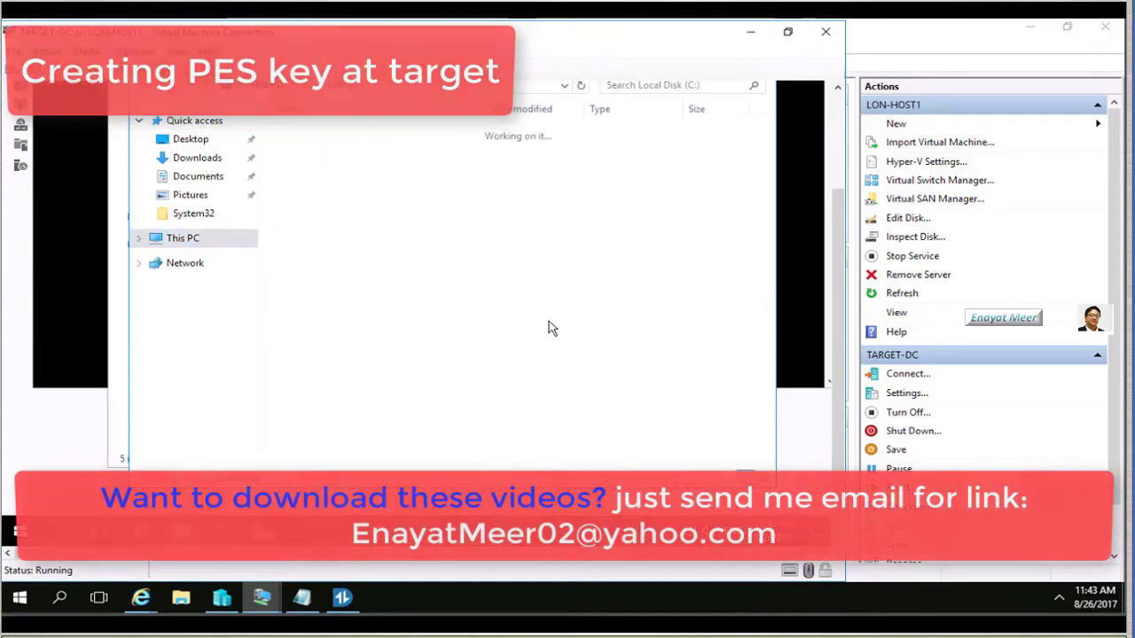
pyautogui.click(319, 249)
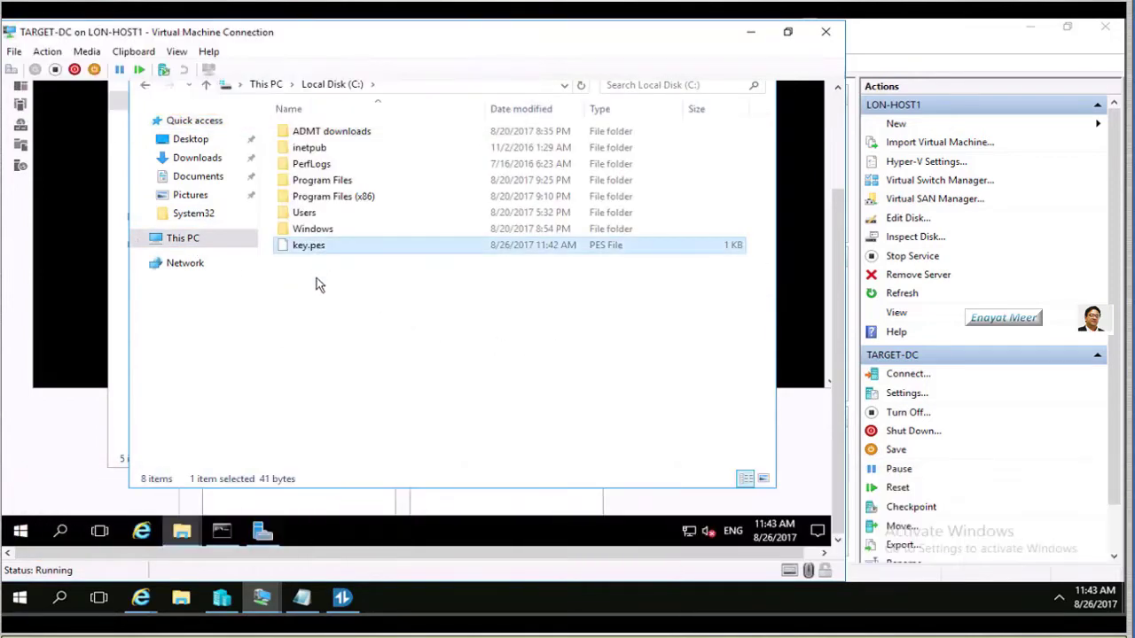
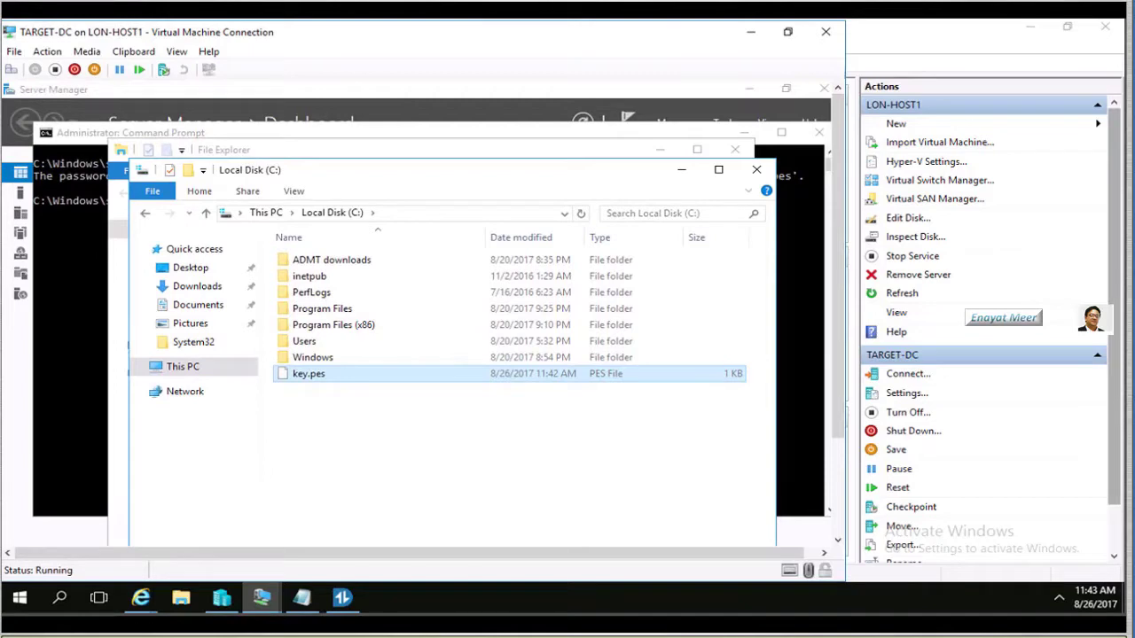
# Bring Hyper-V Manager forward and select the SOURCE-DC virtual machine.
pyautogui.click(223, 602)
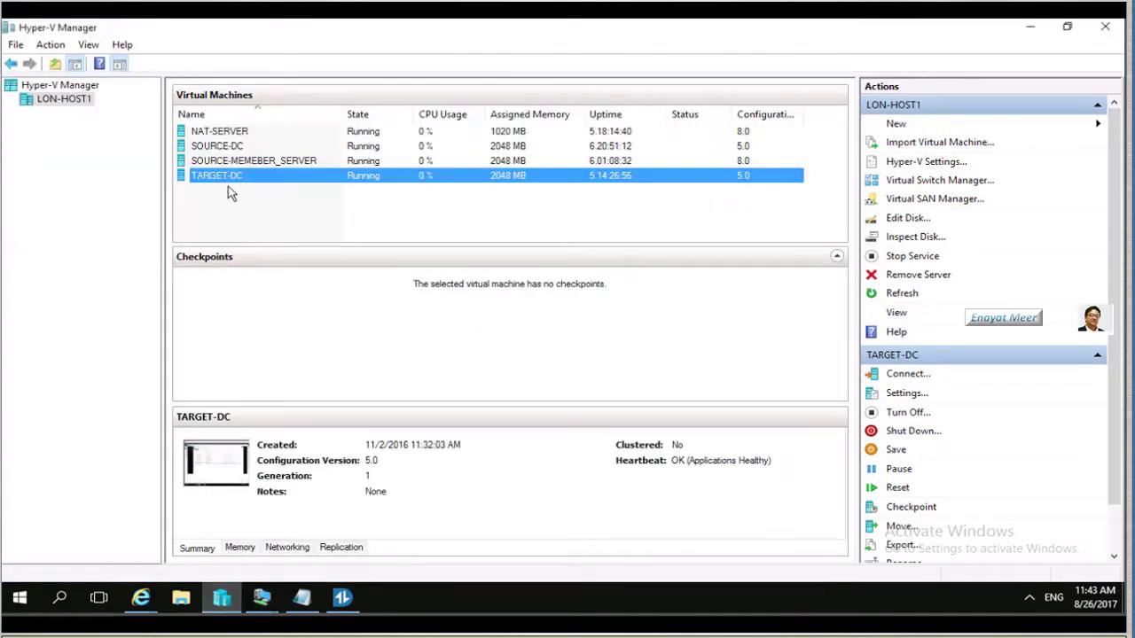
pyautogui.click(220, 149)
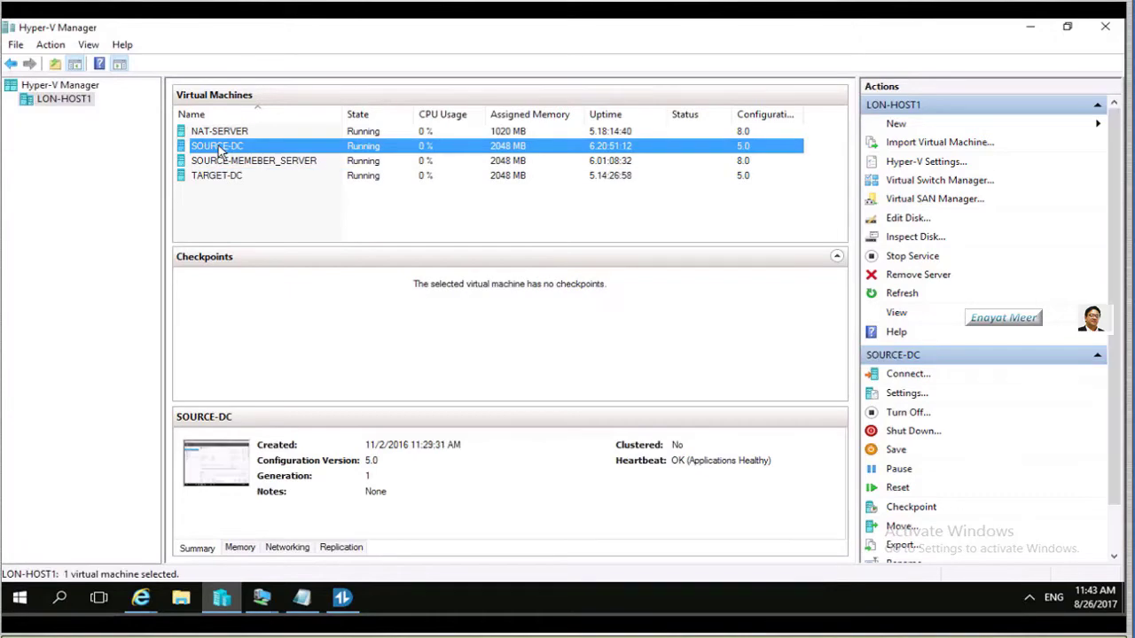
# Connect to SOURCE-DC's console and scroll the Local Server page down to its events.
pyautogui.doubleClick(220, 149)
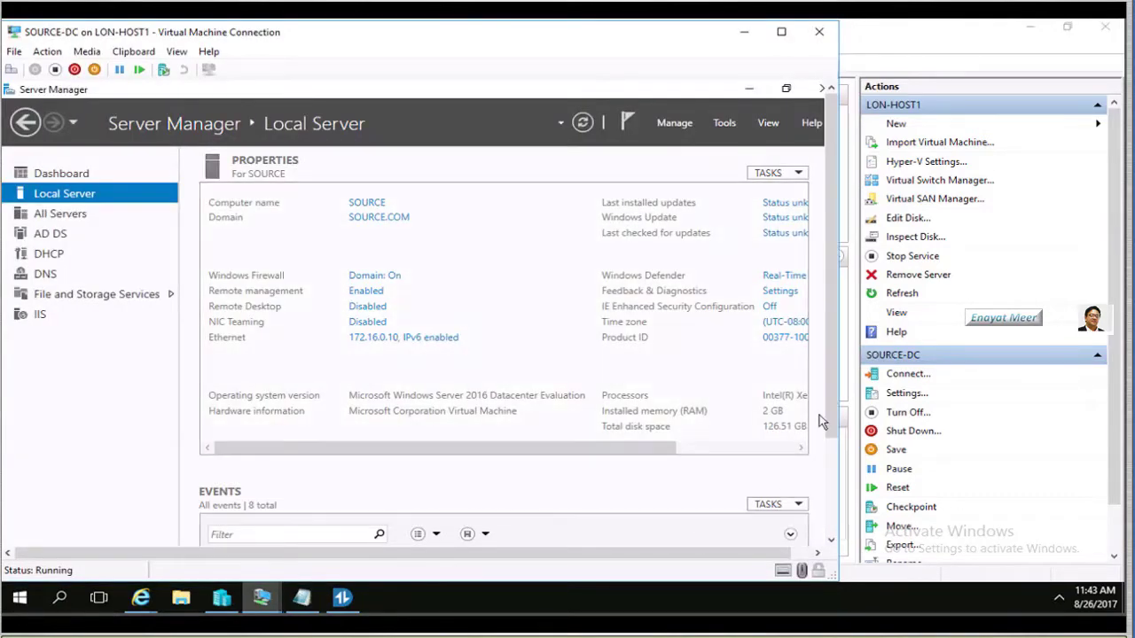
pyautogui.scroll(-2, 834, 519)
pyautogui.scroll(-1, 834, 518)
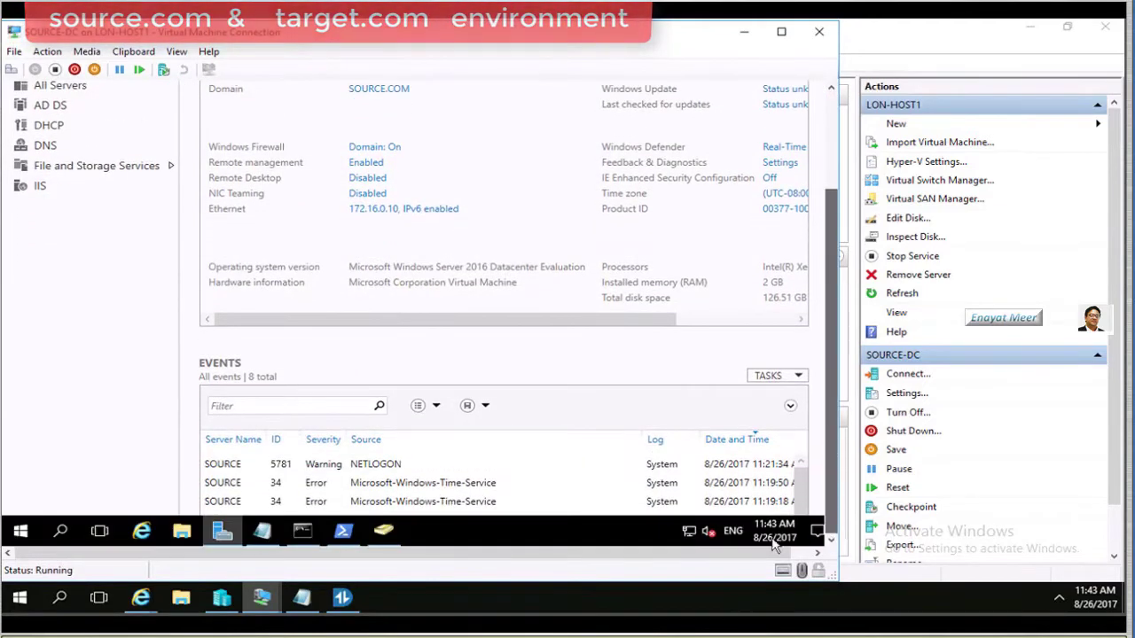
# In File Explorer on SOURCE-DC, browse to \\target to see its shared folders.
pyautogui.click(182, 532)
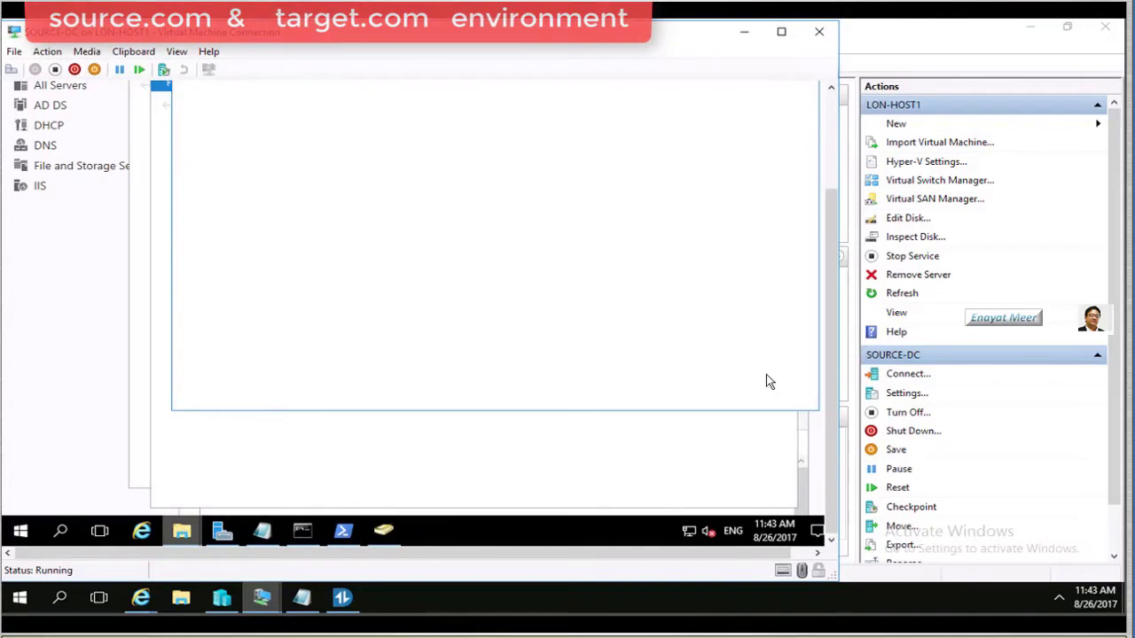
pyautogui.scroll(1, 839, 302)
pyautogui.scroll(1, 838, 301)
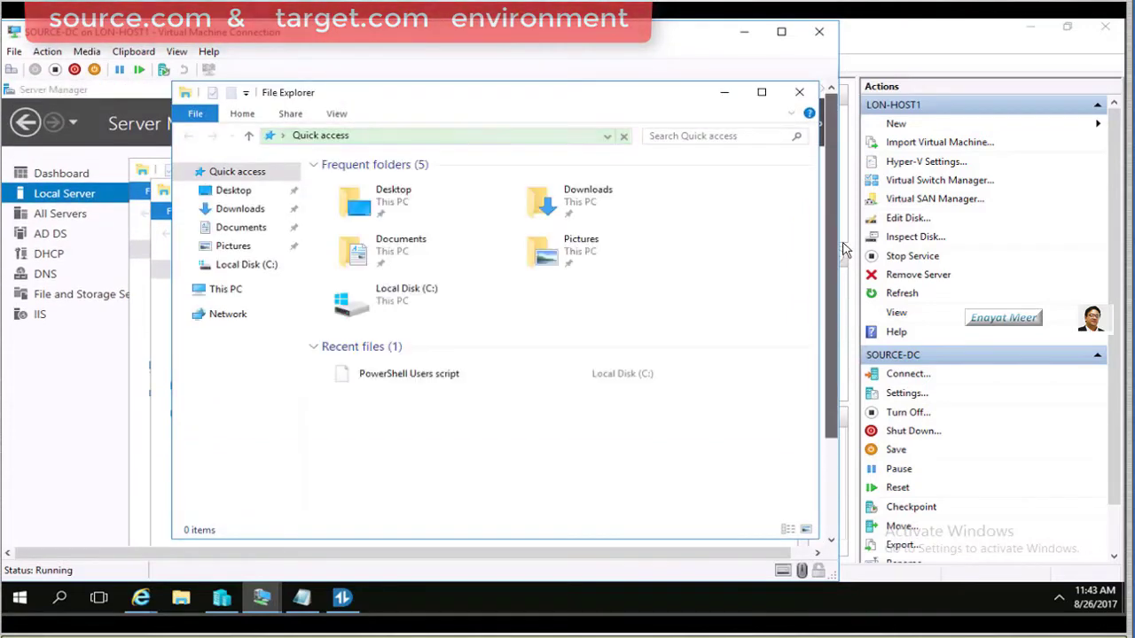
pyautogui.doubleClick(470, 310)
pyautogui.click(474, 137)
pyautogui.write('\\\\')
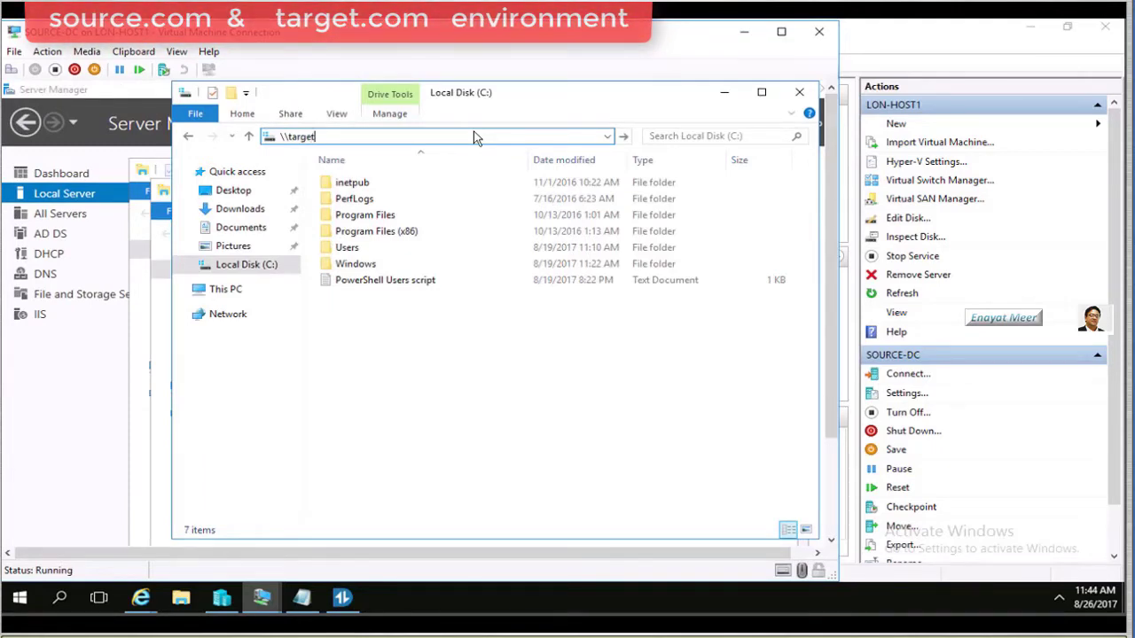
pyautogui.write('target')
pyautogui.press('Return')
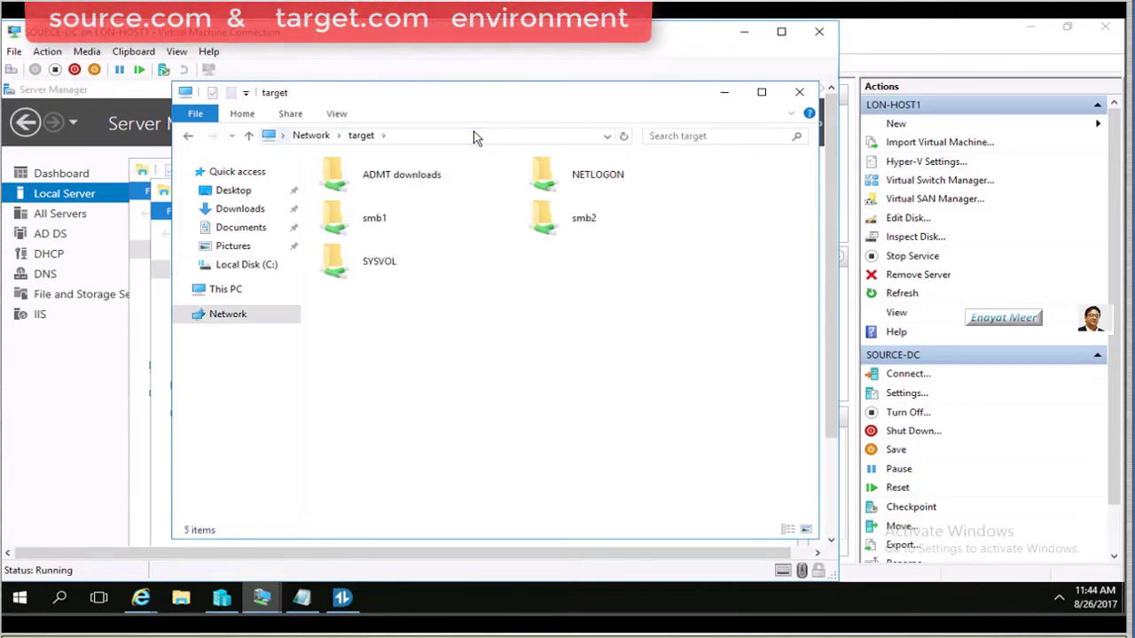
# Open the ADMT downloads share and run the en-US_pwdmig installer past the security warning.
pyautogui.doubleClick(427, 188)
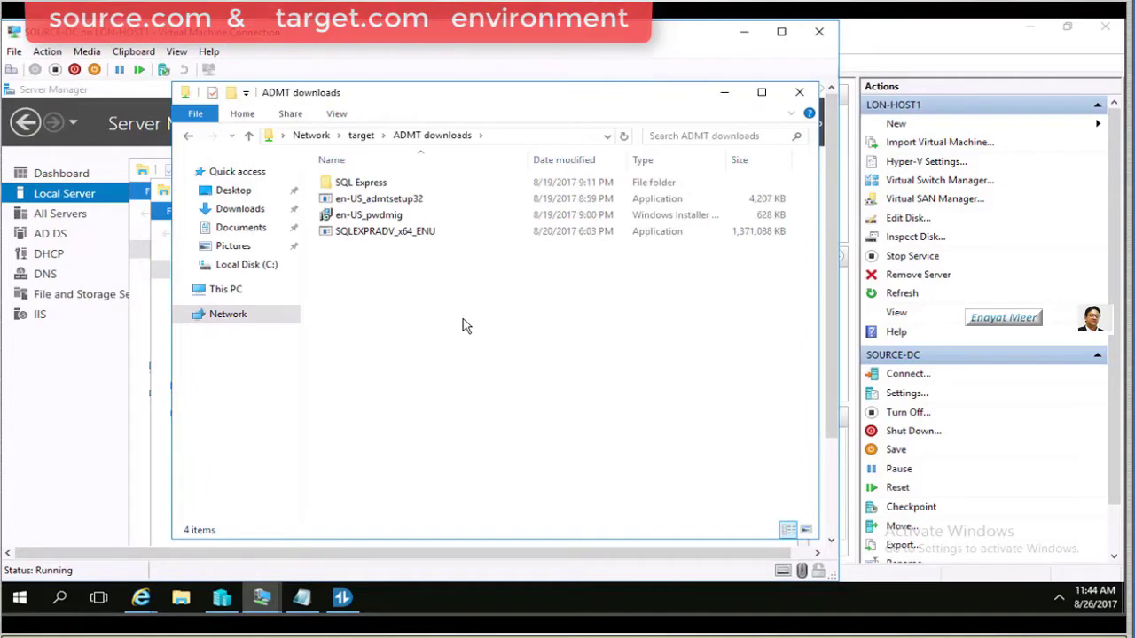
pyautogui.click(366, 220)
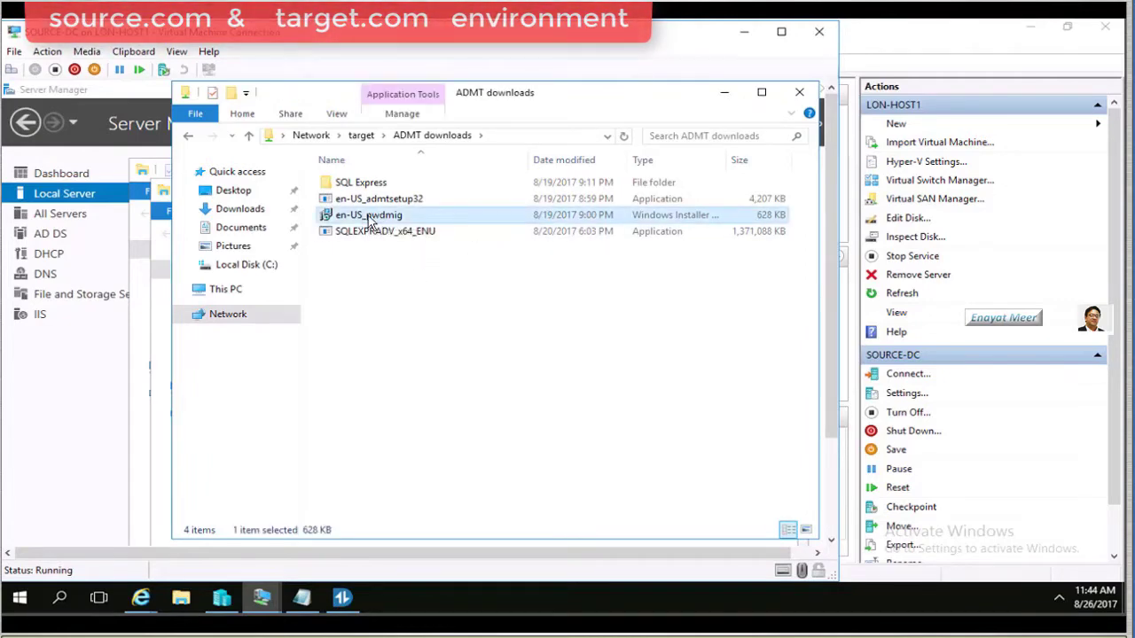
pyautogui.doubleClick(369, 222)
pyautogui.click(471, 388)
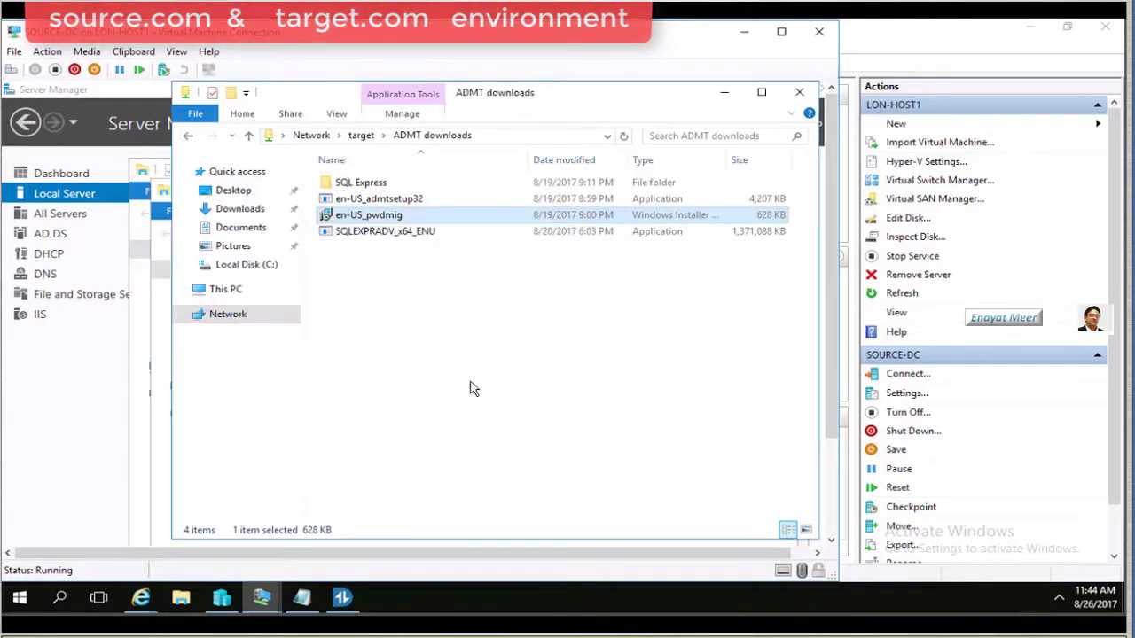
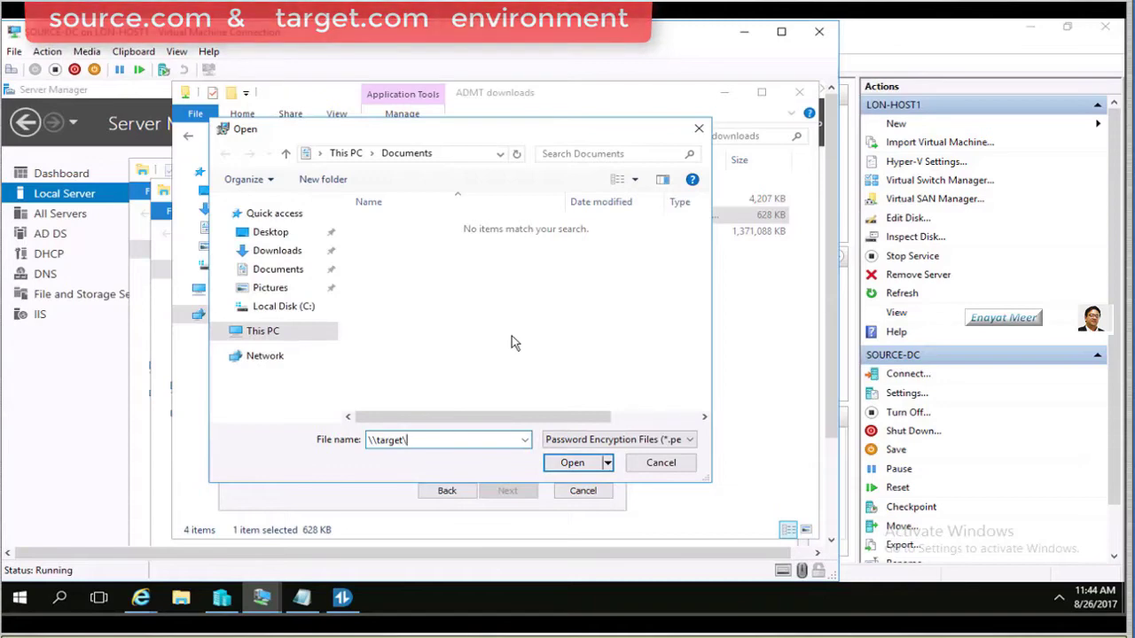
# Use key.pes from the target's c$ share as the encryption file.
pyautogui.write('c$')
pyautogui.press('Return')
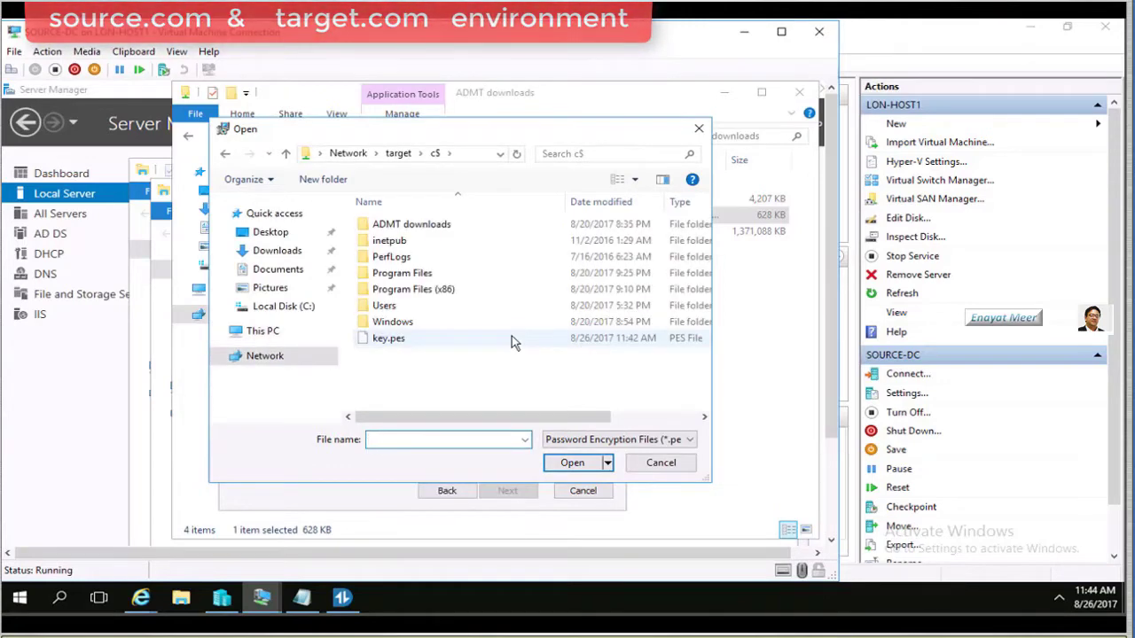
pyautogui.click(397, 339)
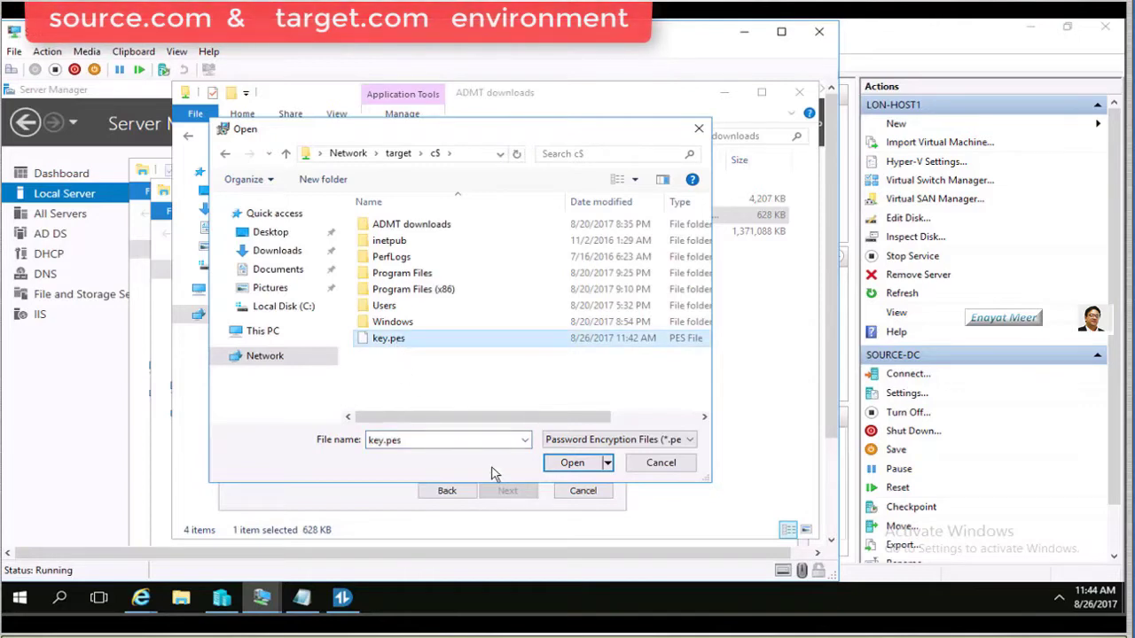
pyautogui.click(572, 463)
pyautogui.click(507, 493)
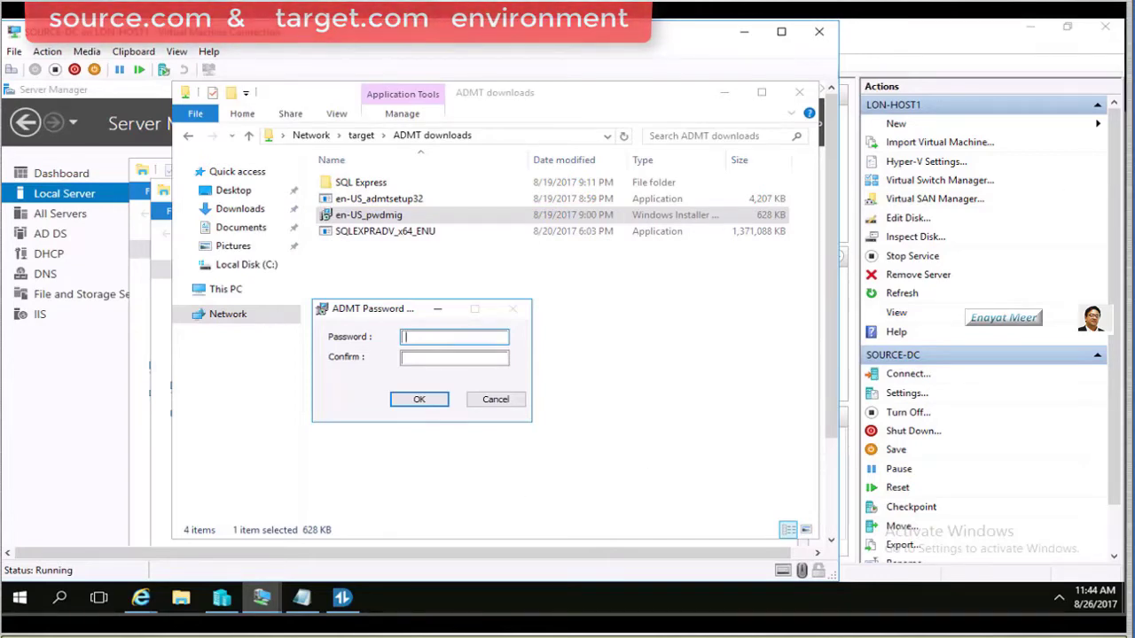
# Enter and confirm the key password, then install the password migration DLL.
pyautogui.click(490, 361)
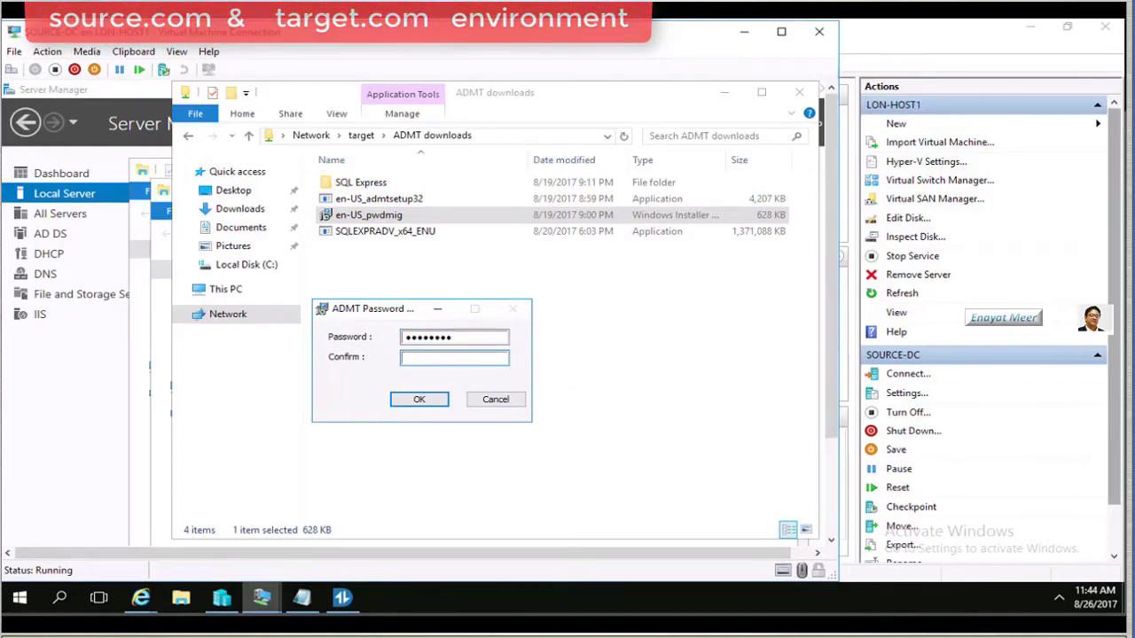
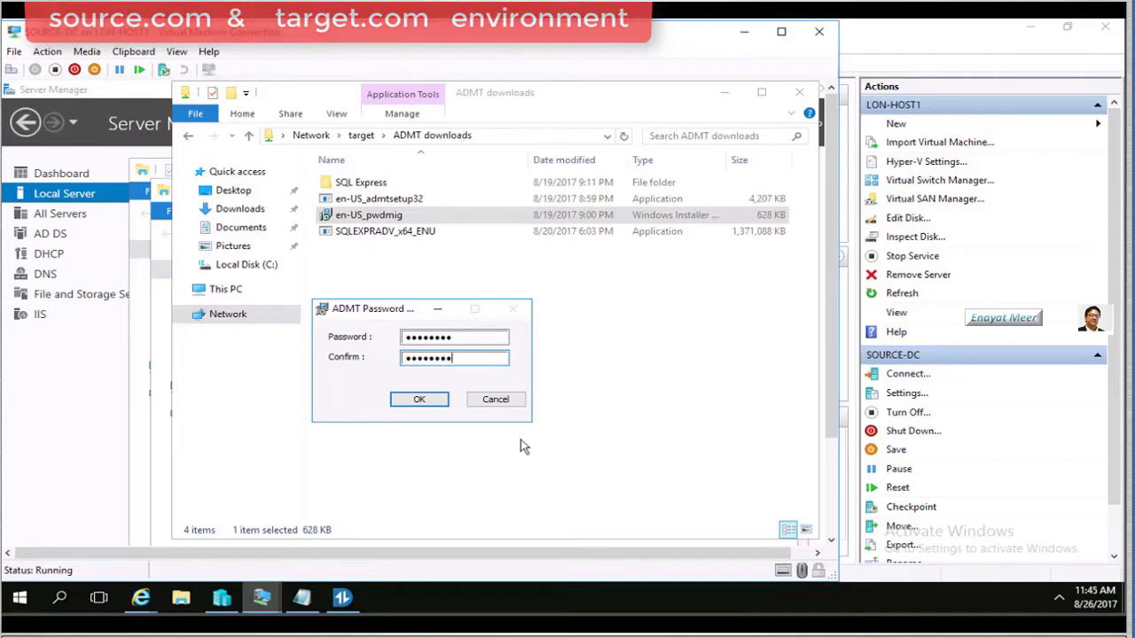
pyautogui.click(419, 402)
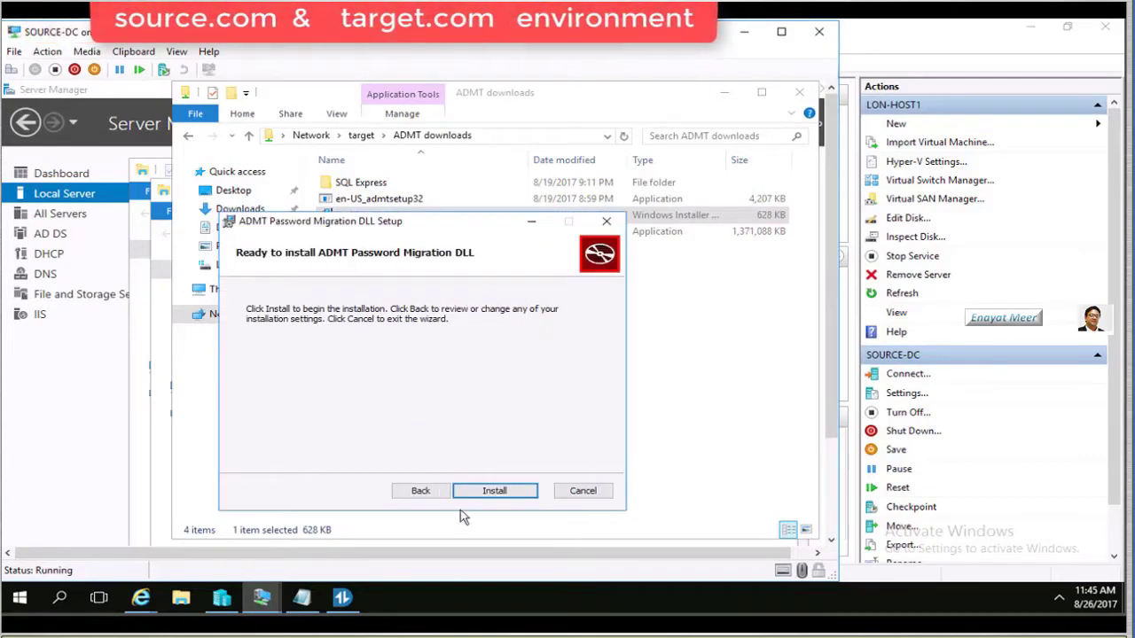
pyautogui.click(495, 490)
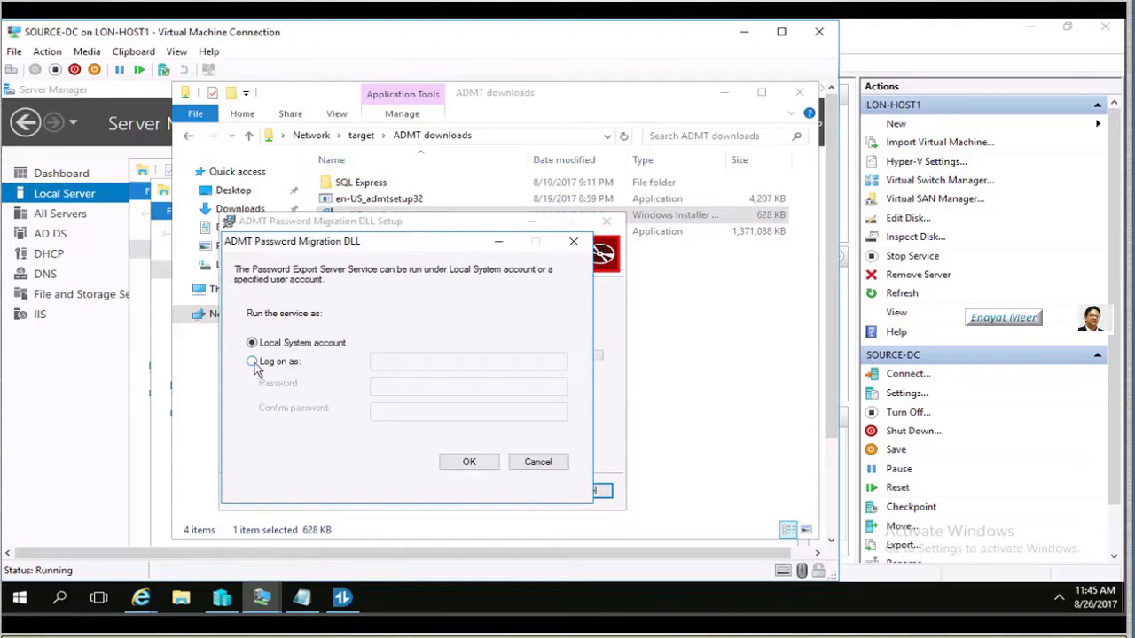
# Set the service to log on as the source domain administrator account with its password.
pyautogui.click(253, 363)
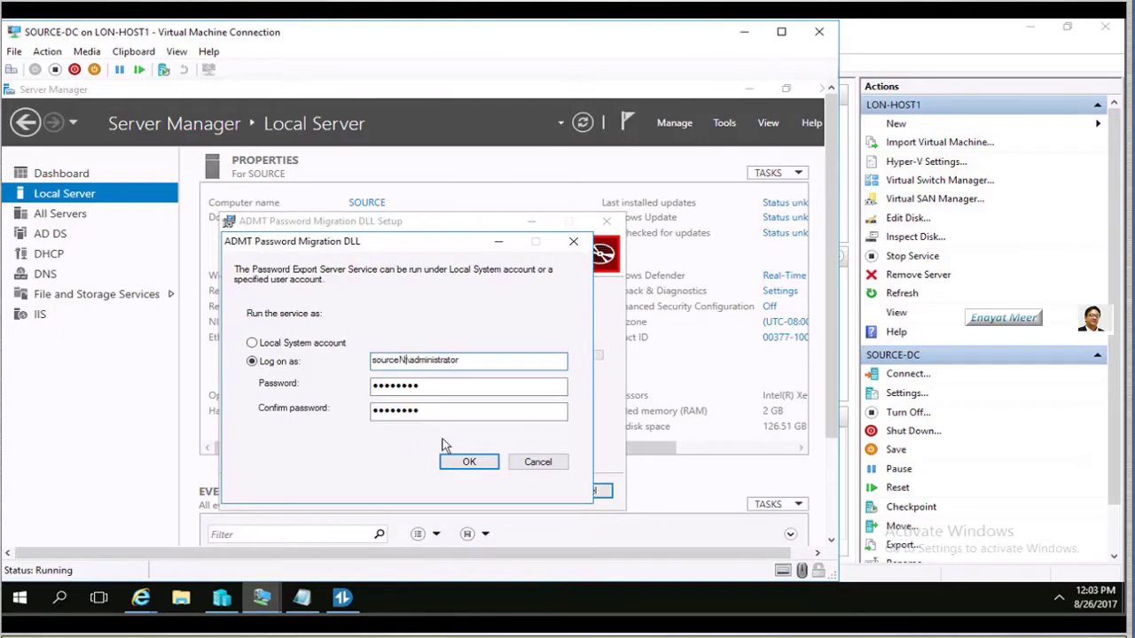
pyautogui.click(458, 392)
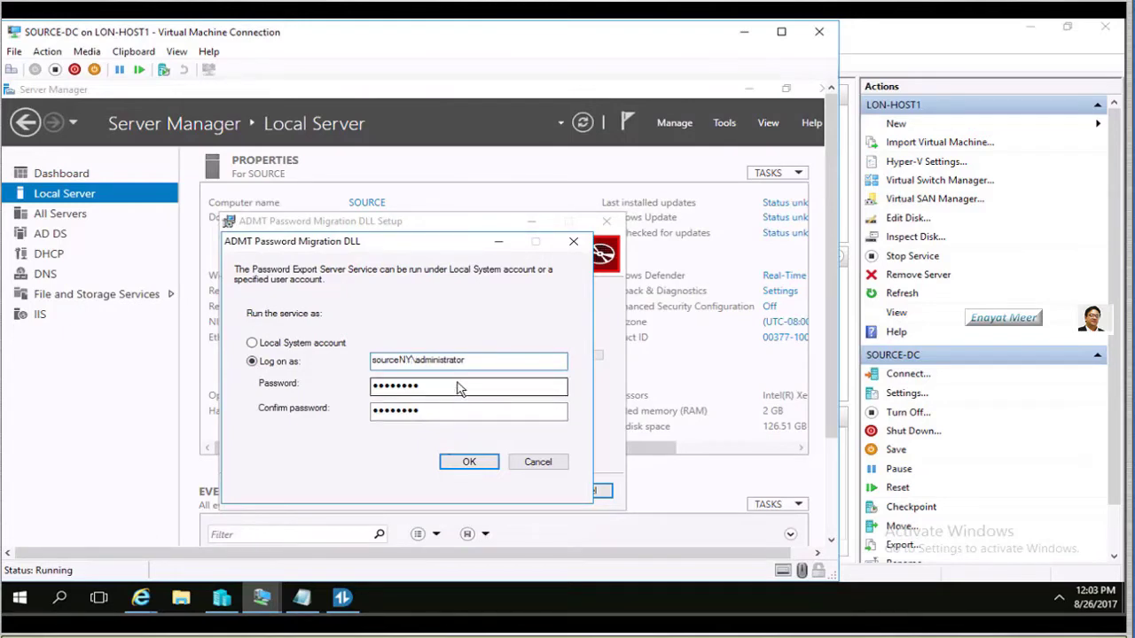
pyautogui.click(448, 413)
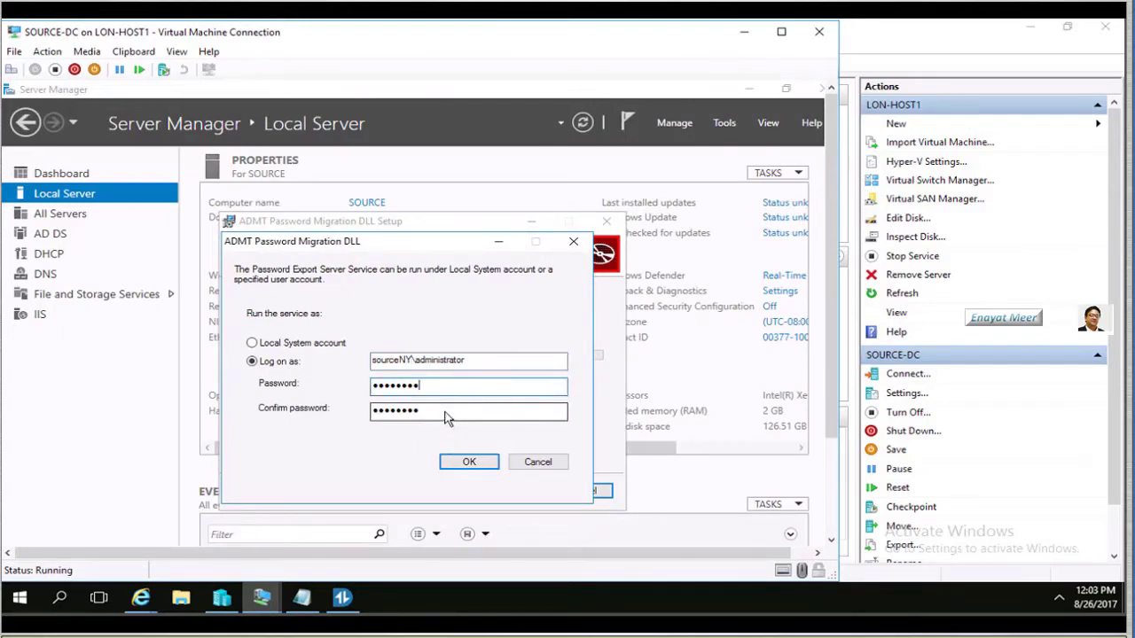
pyautogui.click(447, 418)
pyautogui.click(459, 463)
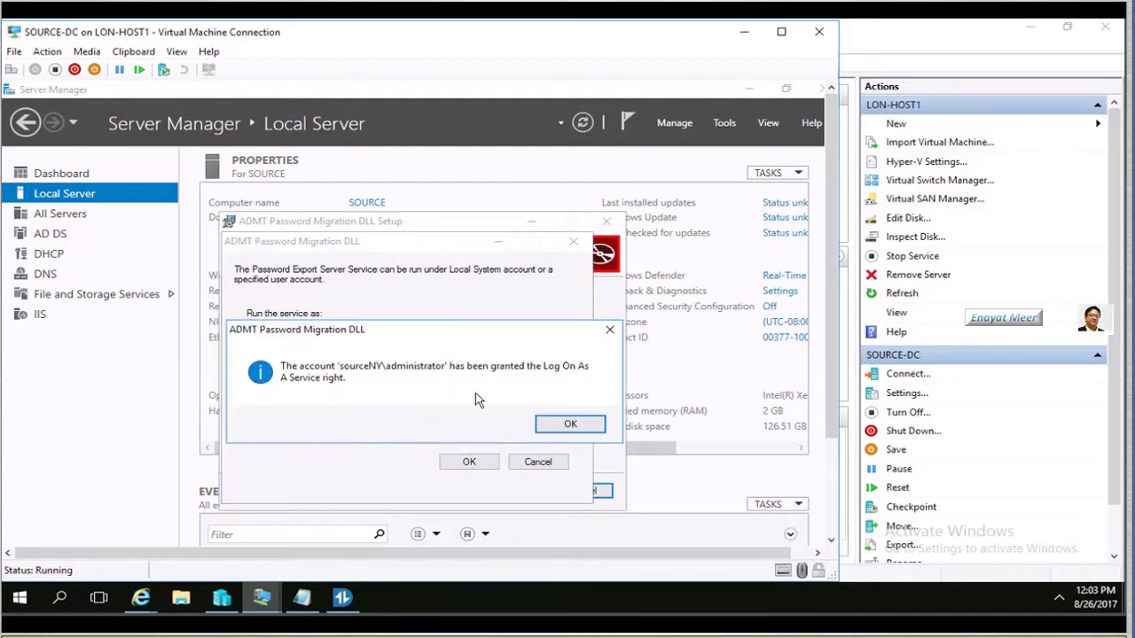
# Acknowledge the Log On As A Service grant, finish setup and restart the server.
pyautogui.click(566, 426)
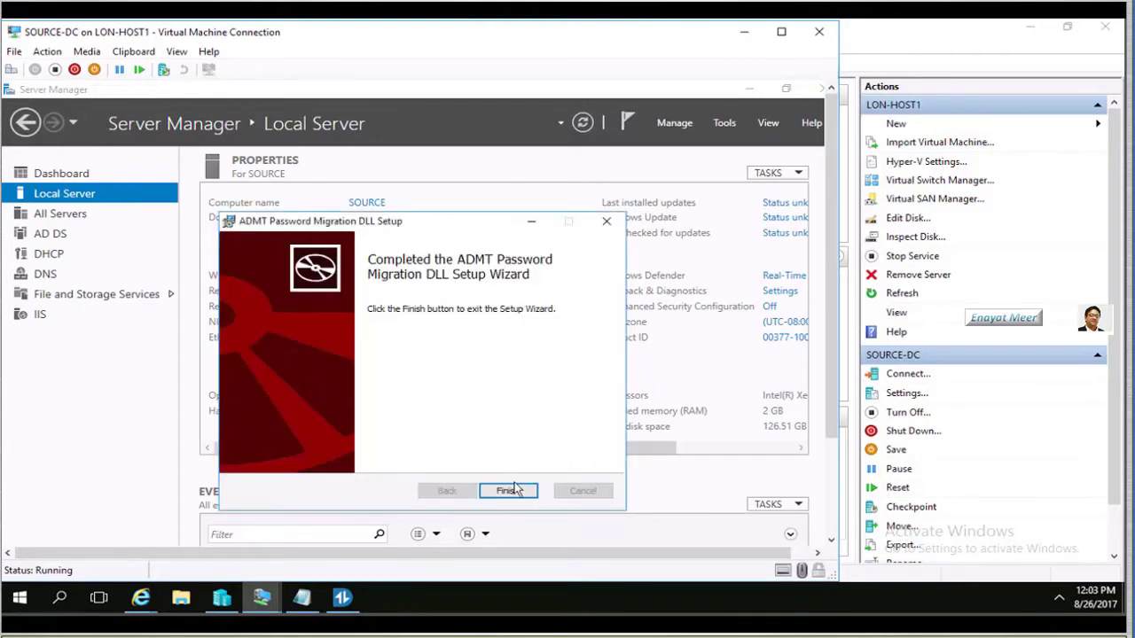
pyautogui.click(509, 490)
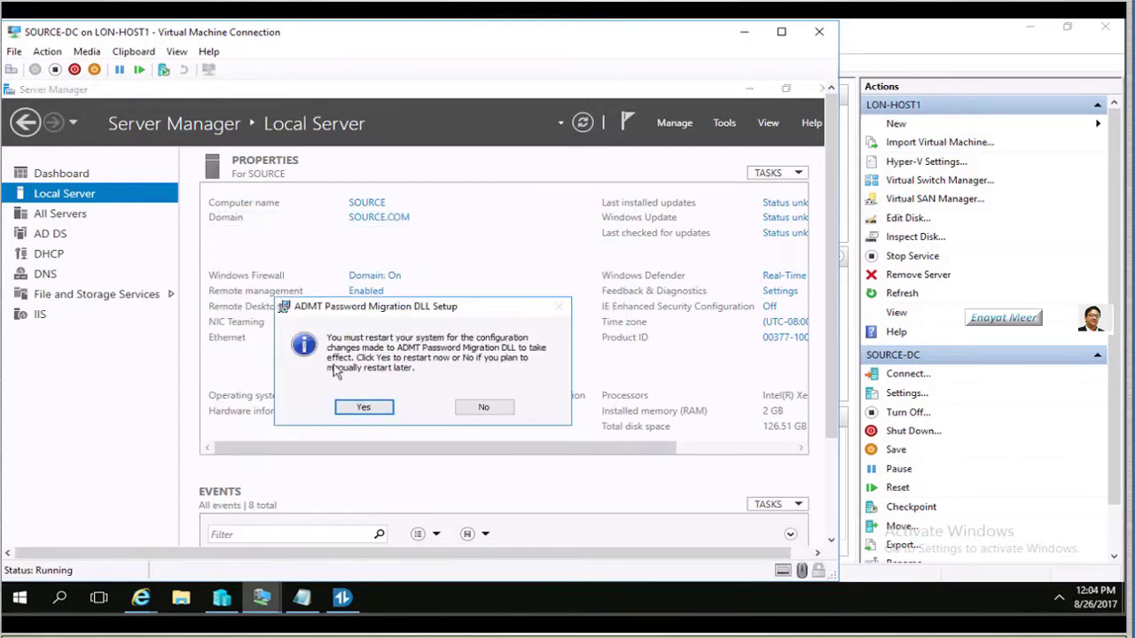
pyautogui.click(363, 409)
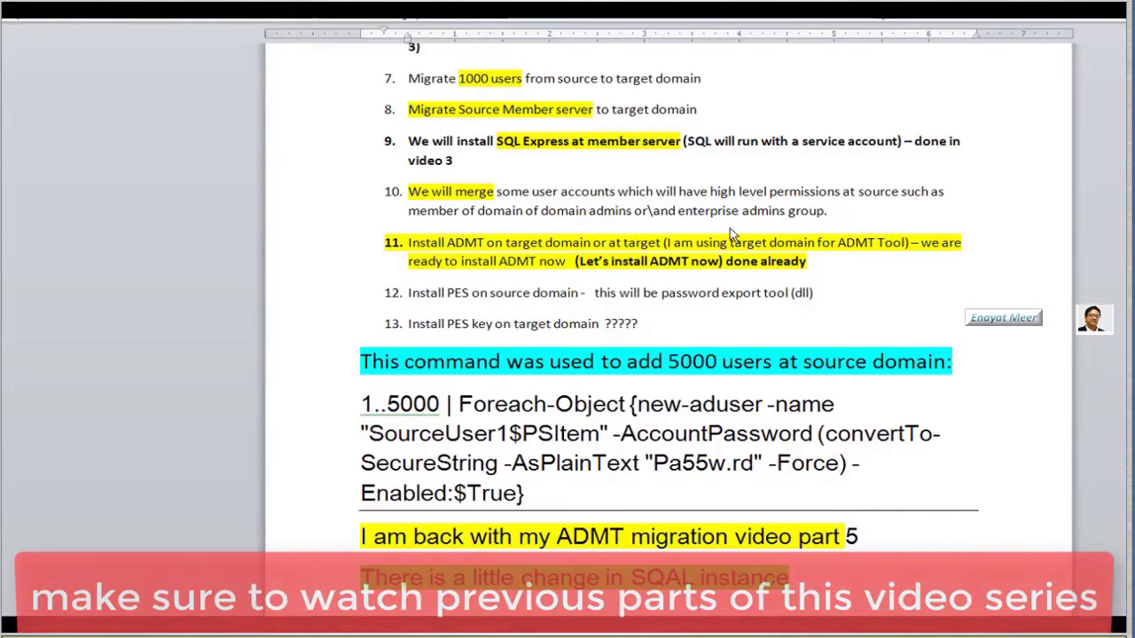
# Highlight agenda items 12 and 13 in green.
pyautogui.click(830, 297)
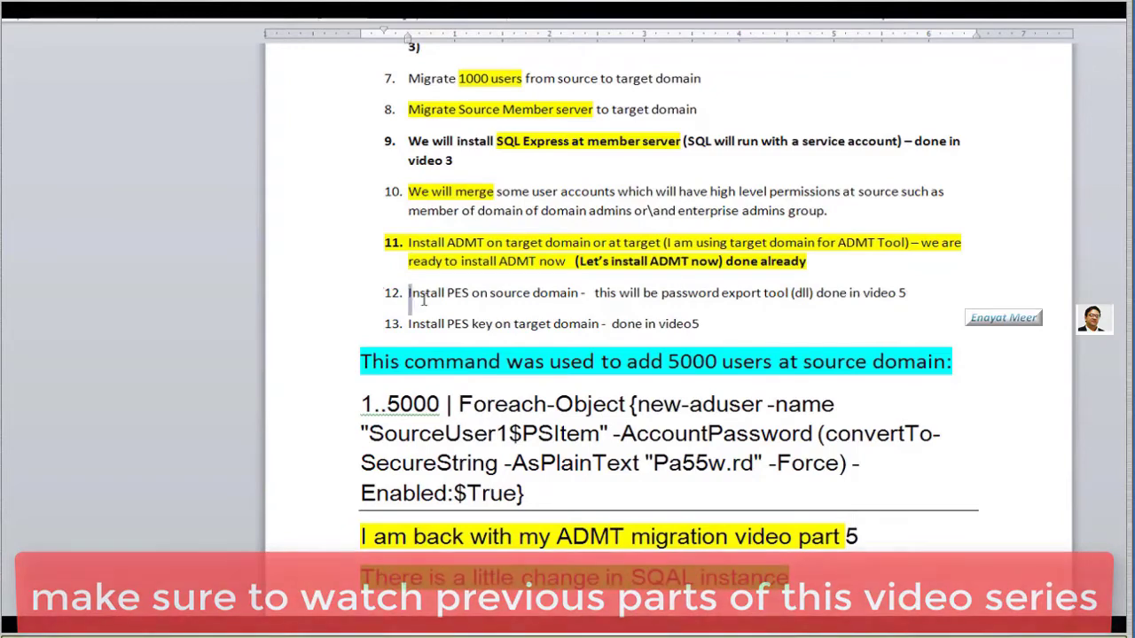
pyautogui.moveTo(423, 301); pyautogui.dragTo(721, 330)
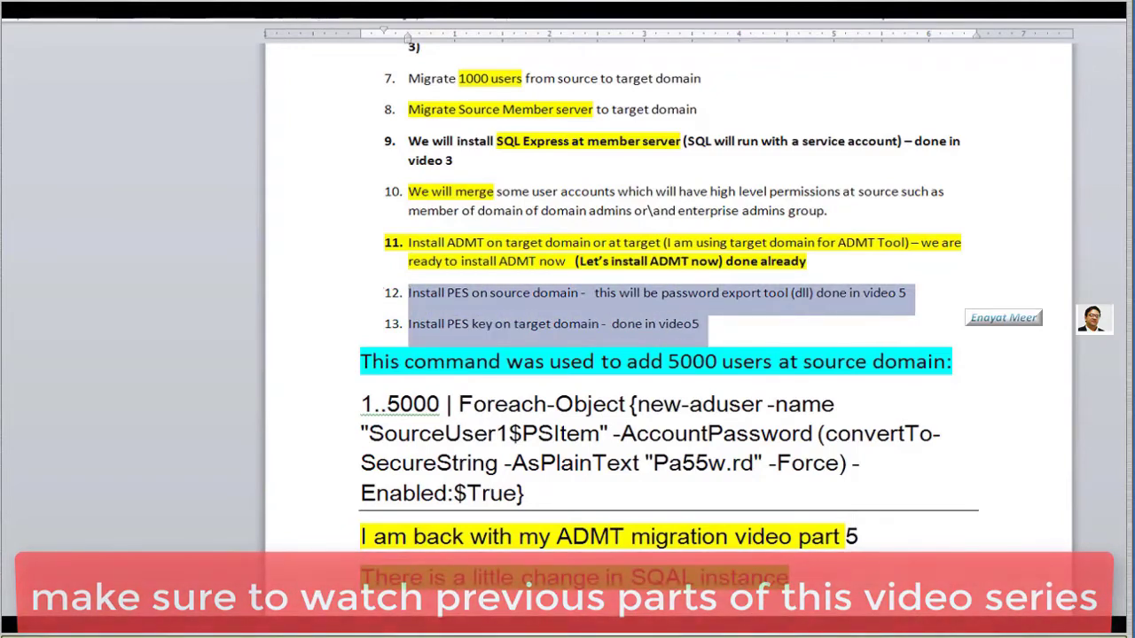
pyautogui.hotkey('ctrl', 'alt', 'h')
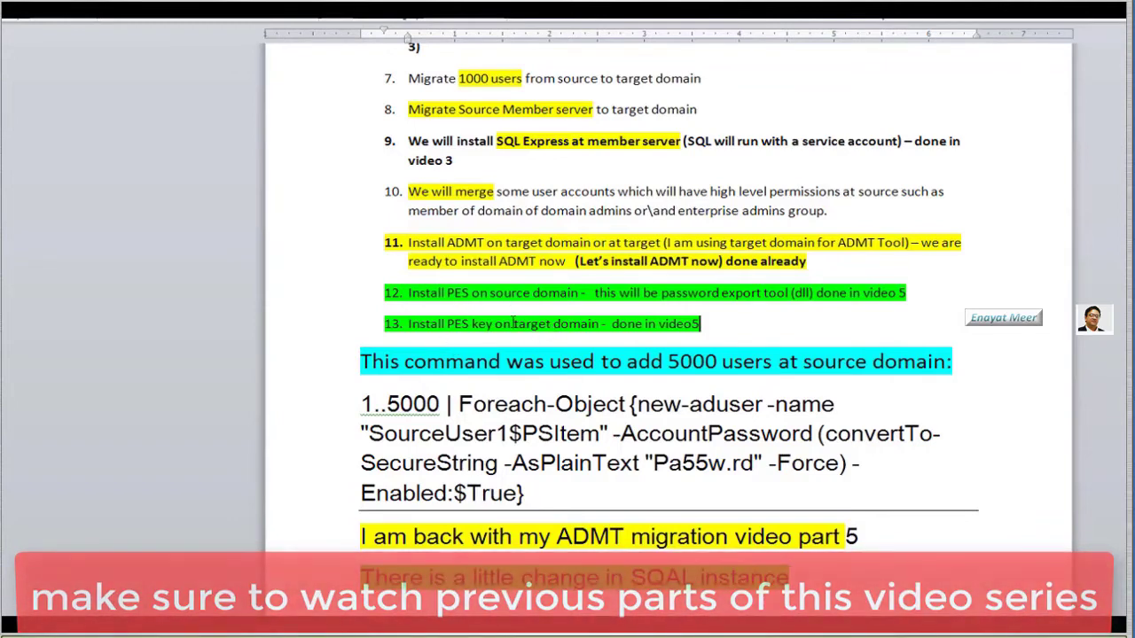
# Highlight the domain phrases in items 12 and 13 in yellow.
pyautogui.moveTo(512, 324); pyautogui.dragTo(568, 317)
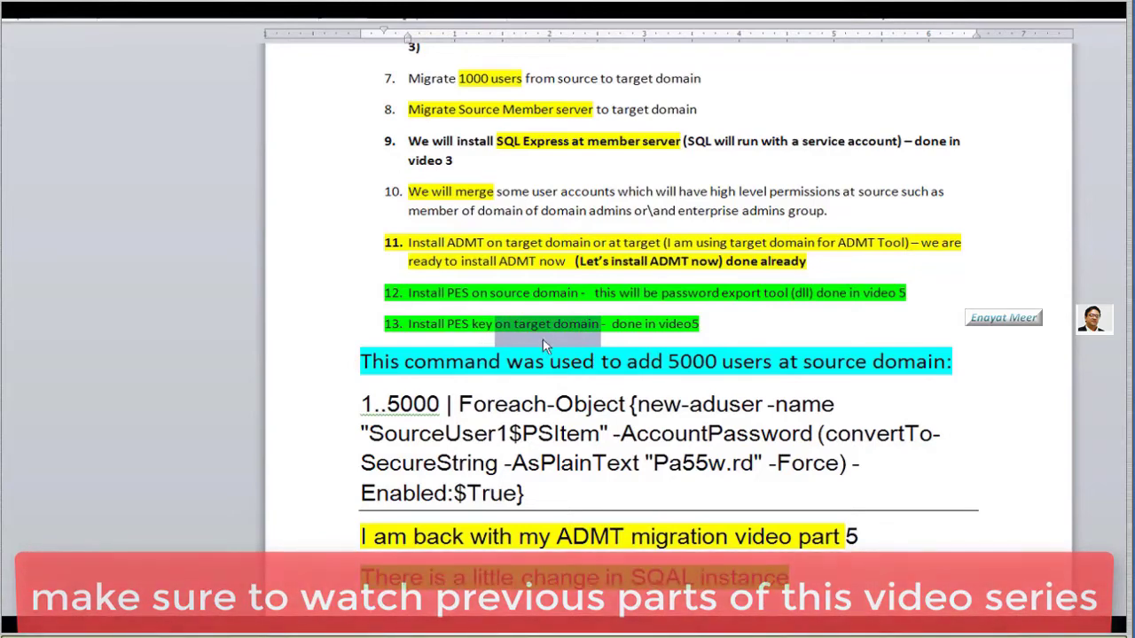
pyautogui.click(642, 326)
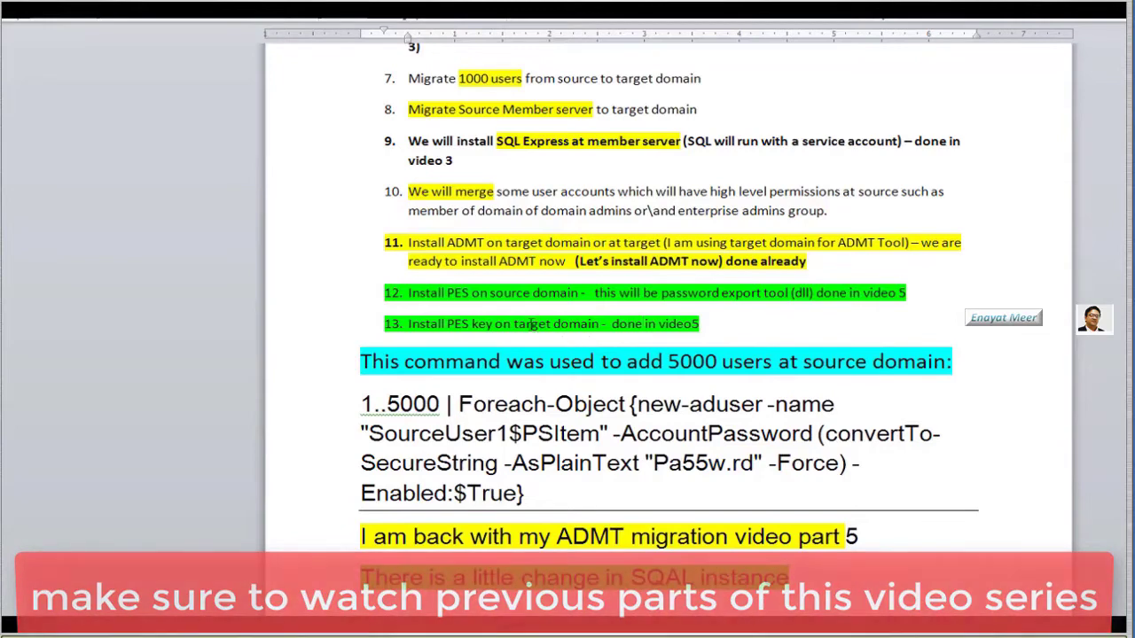
pyautogui.moveTo(513, 325); pyautogui.dragTo(601, 324)
pyautogui.moveTo(490, 293); pyautogui.dragTo(582, 293)
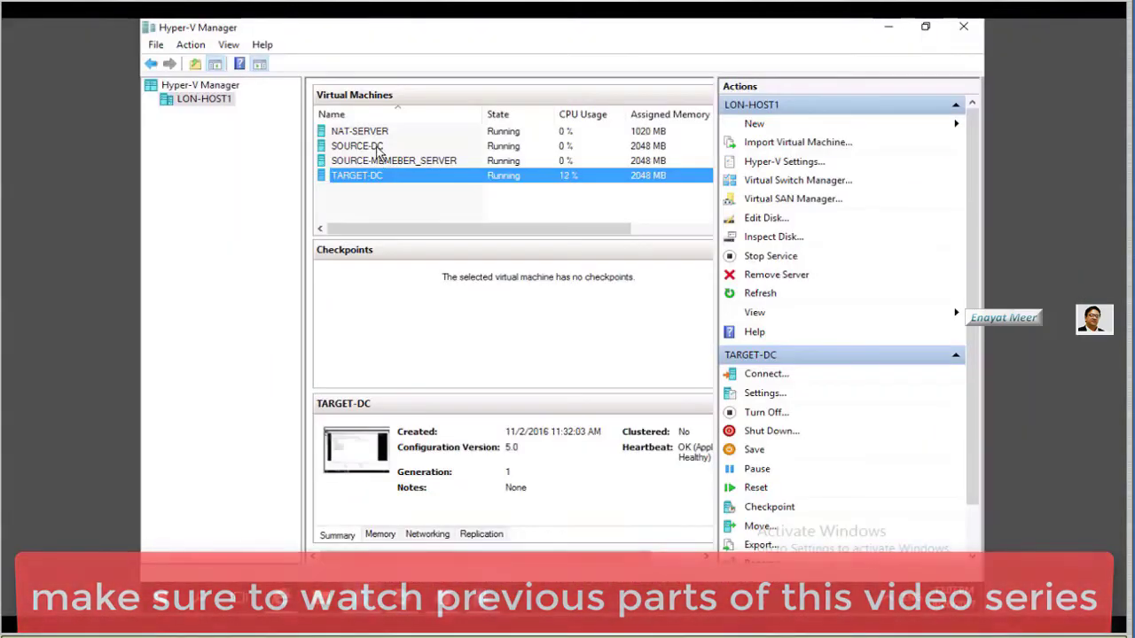
# Connect to SOURCE-DC and launch Active Directory Users and Computers.
pyautogui.click(377, 148)
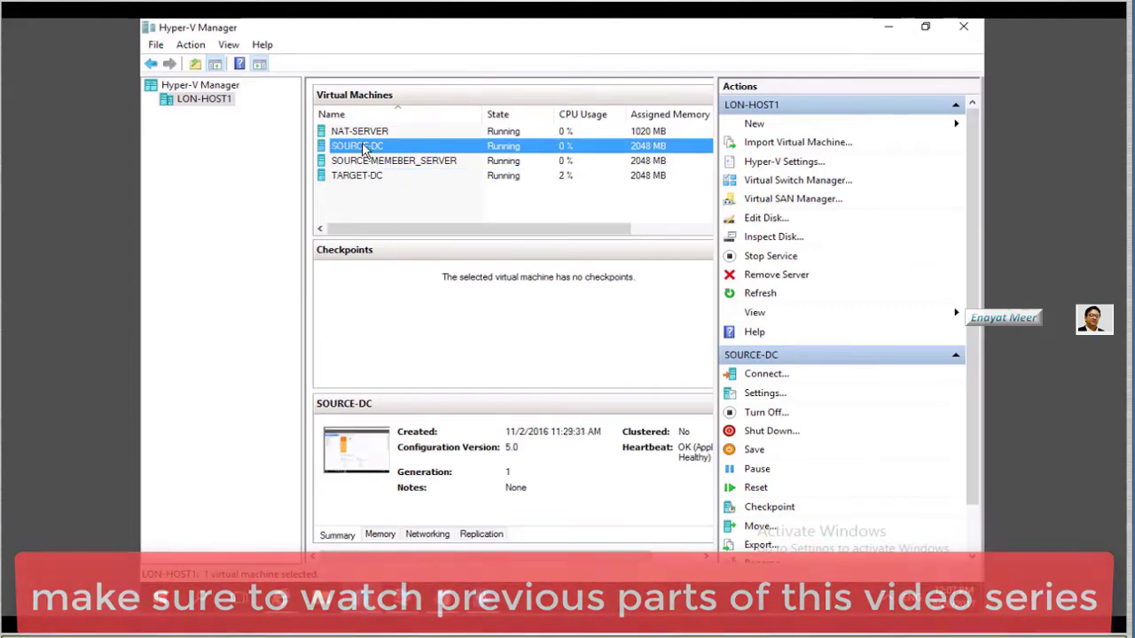
pyautogui.doubleClick(362, 151)
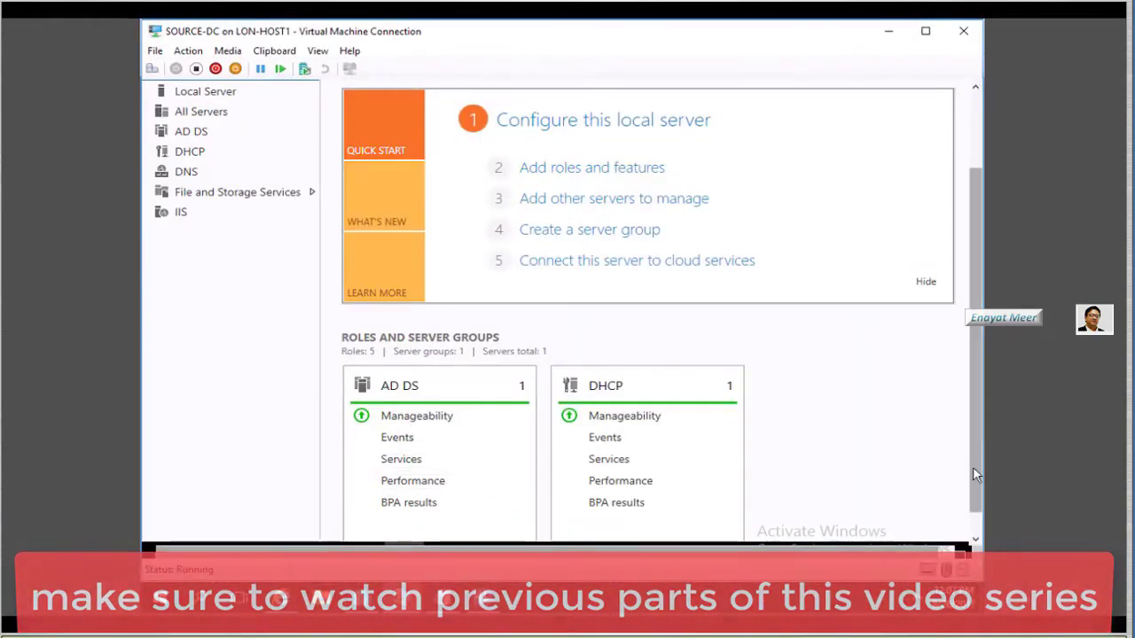
pyautogui.scroll(-1, 973, 466)
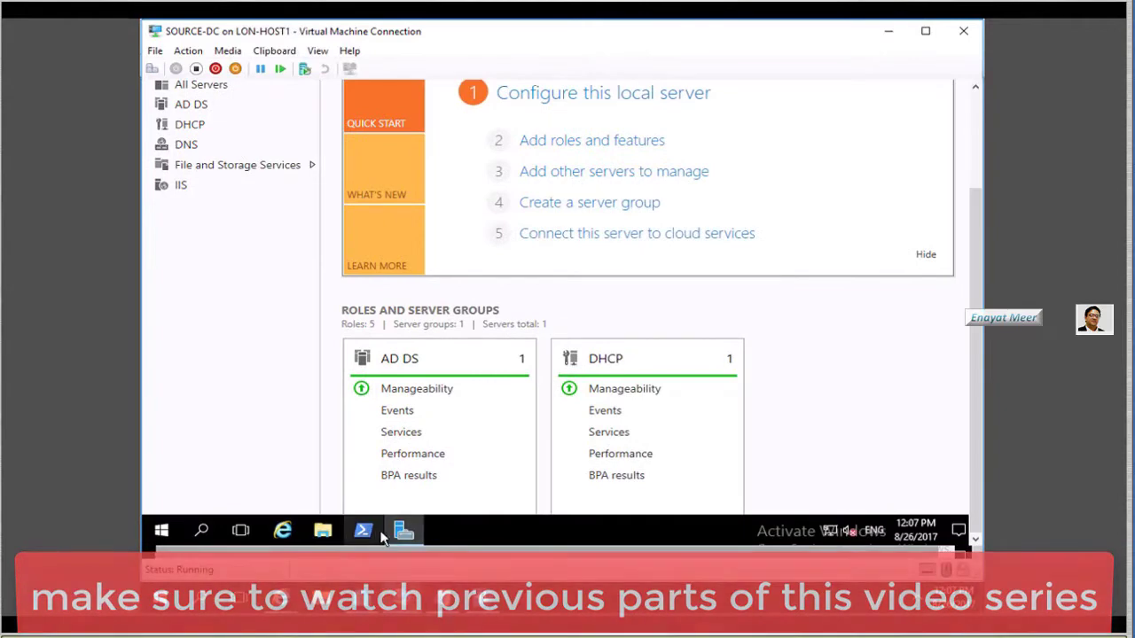
pyautogui.click(977, 176)
pyautogui.click(864, 123)
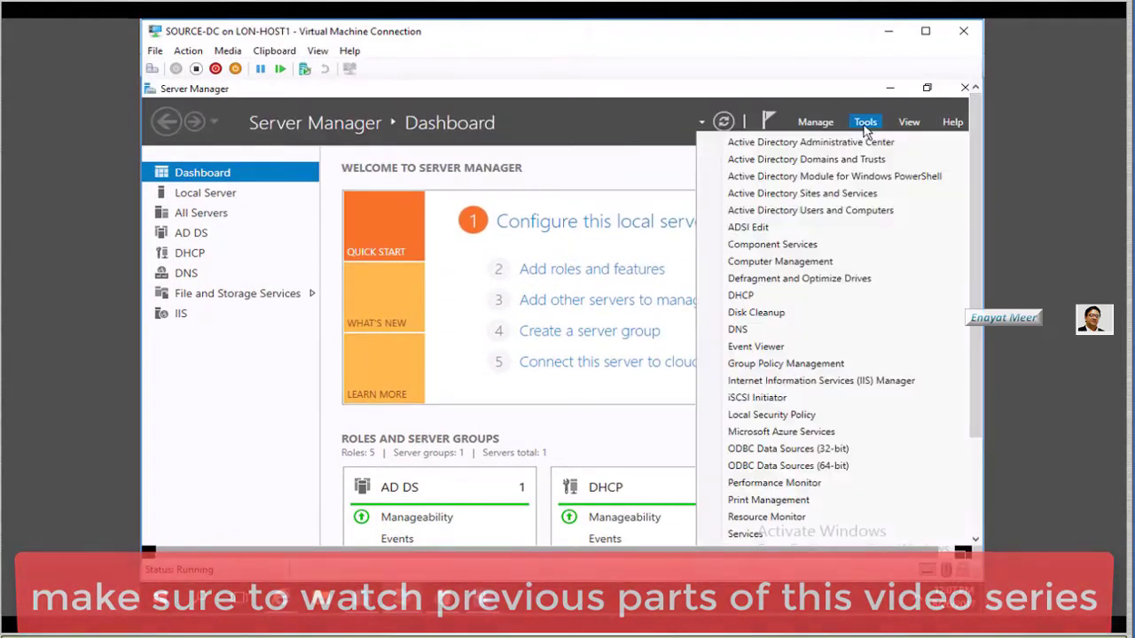
pyautogui.click(829, 211)
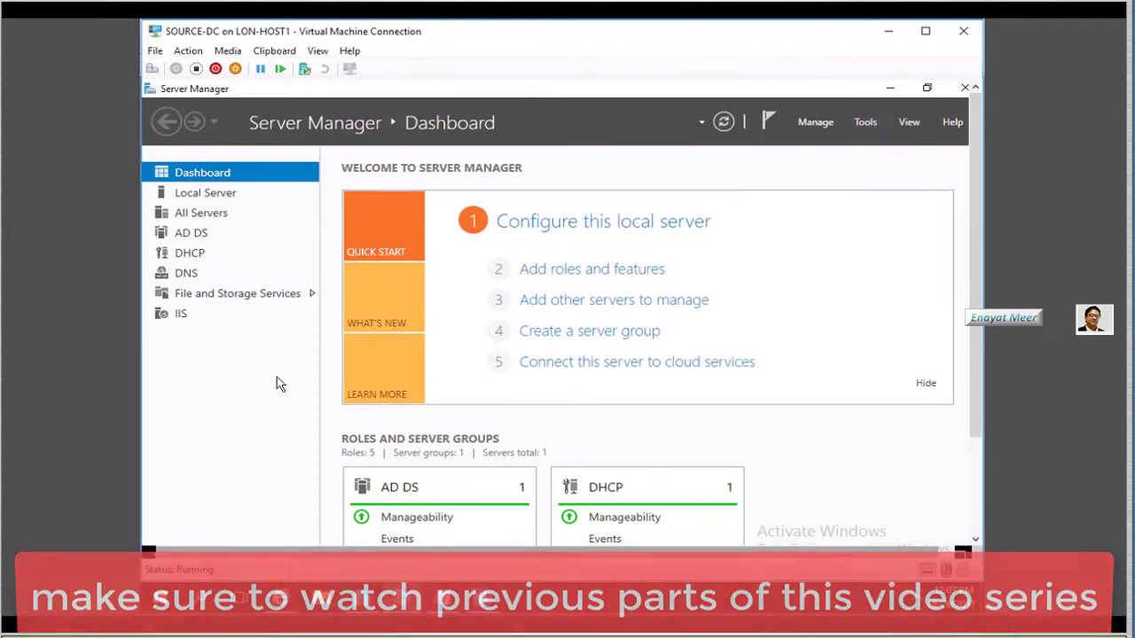
# Start a new user in SOURCE.COM named Test1 with logon name Test1.
pyautogui.rightClick(298, 250)
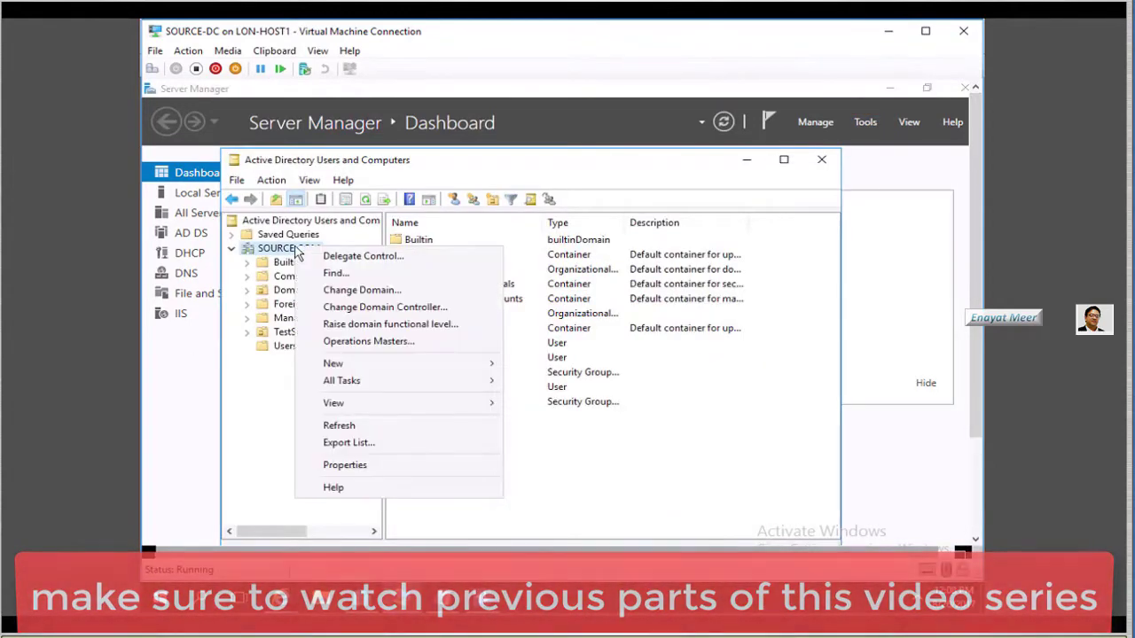
pyautogui.moveTo(348, 364)
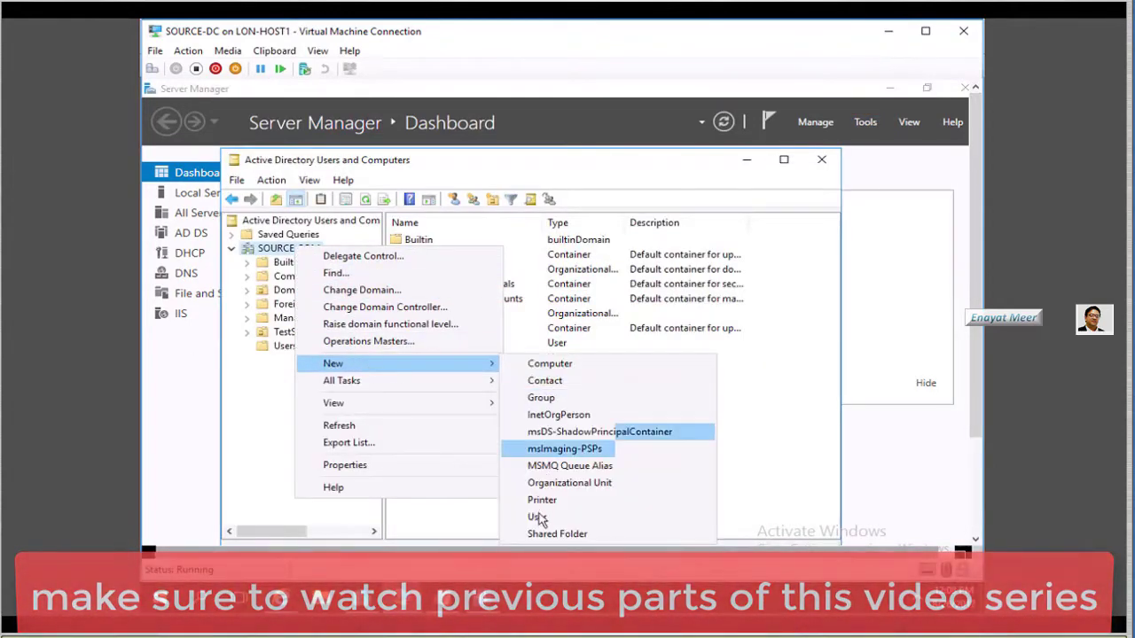
pyautogui.click(539, 518)
pyautogui.write('Test1')
pyautogui.click(313, 345)
pyautogui.write('Test1')
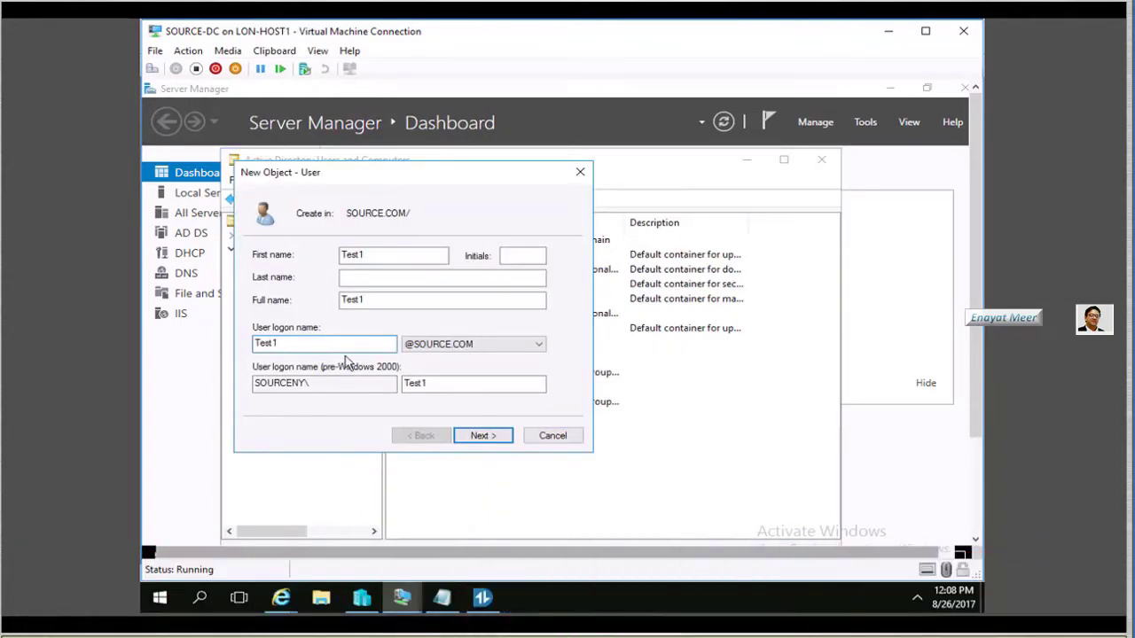
pyautogui.click(483, 436)
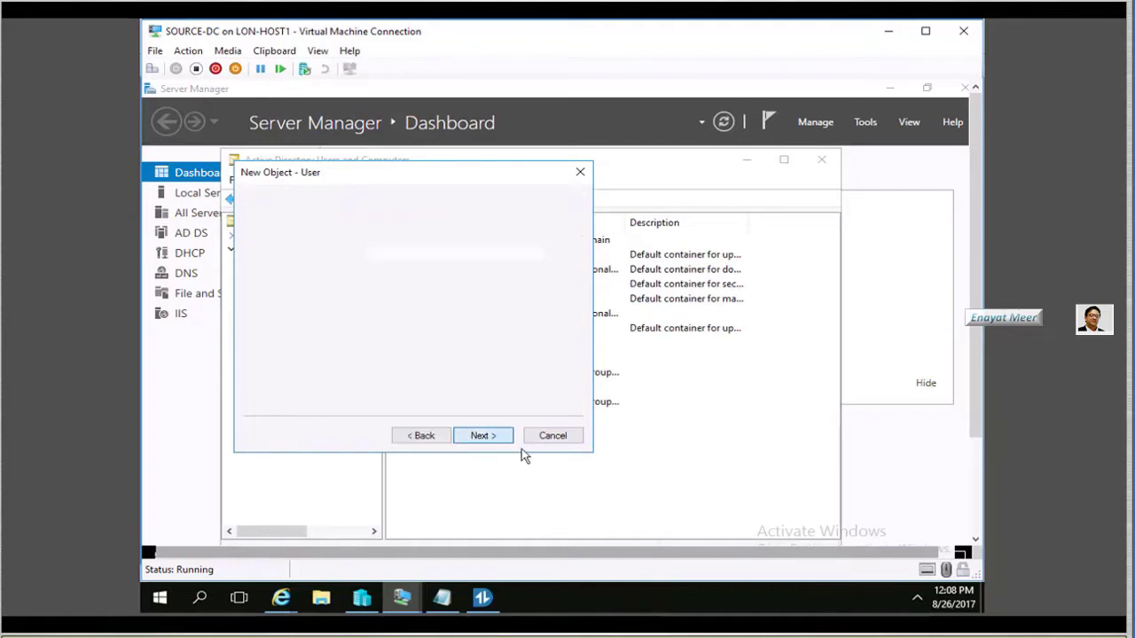
# Make Test1's password never expire, with no change at next logon, and finish.
pyautogui.click(259, 307)
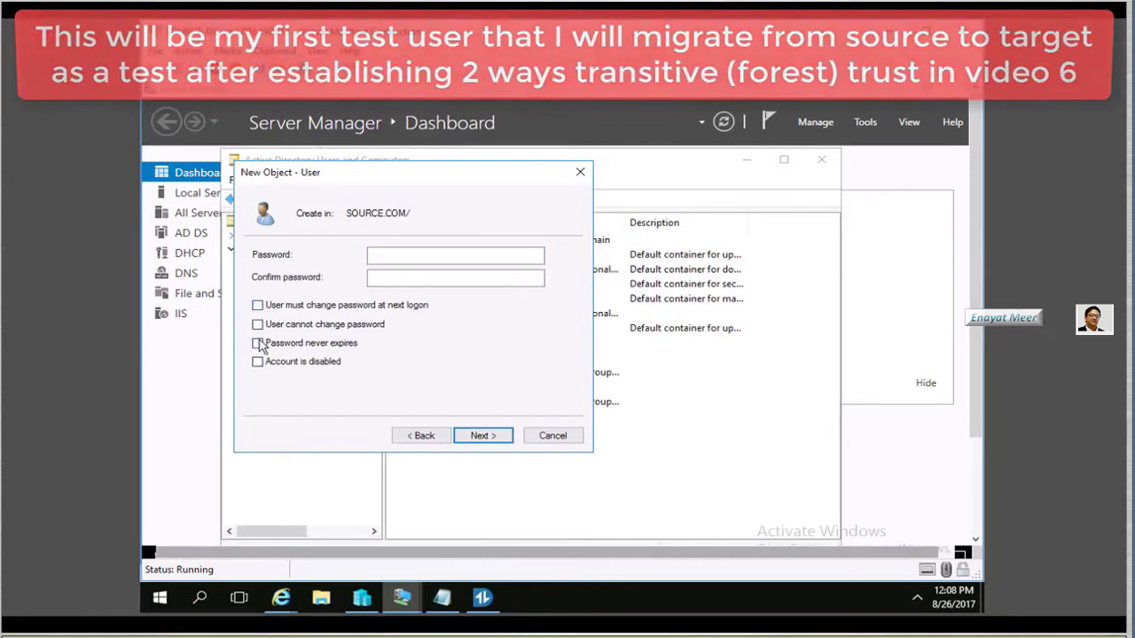
pyautogui.click(257, 344)
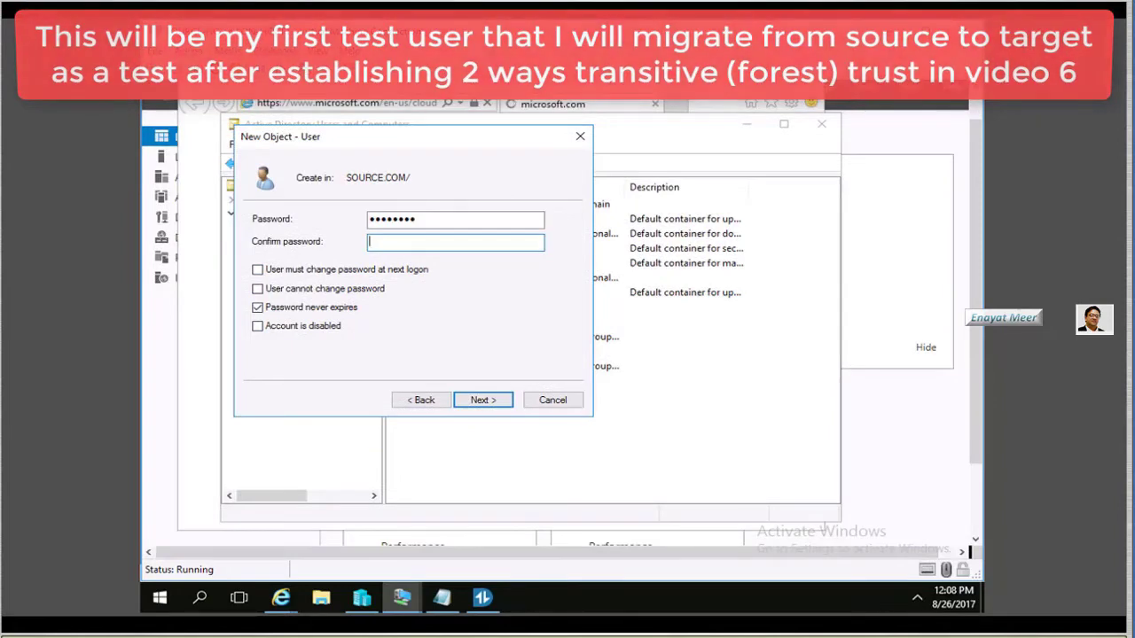
pyautogui.hotkey('ctrl', 'v')
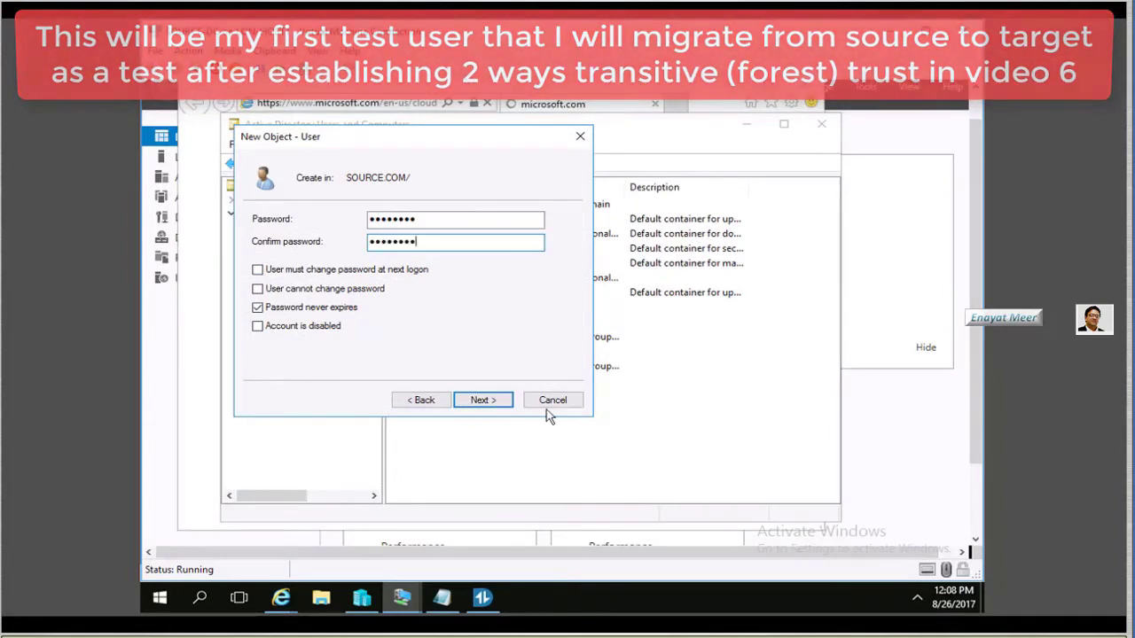
pyautogui.click(479, 400)
pyautogui.click(484, 402)
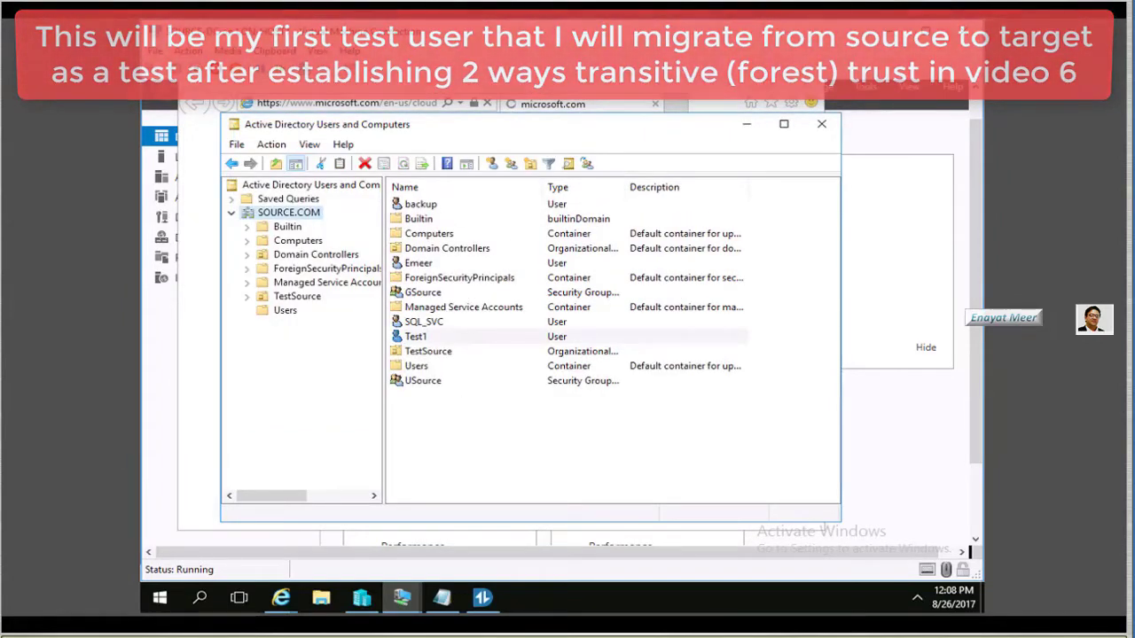
# Create a domain local security group named SourceNY$$$ under SOURCE.COM.
pyautogui.rightClick(280, 214)
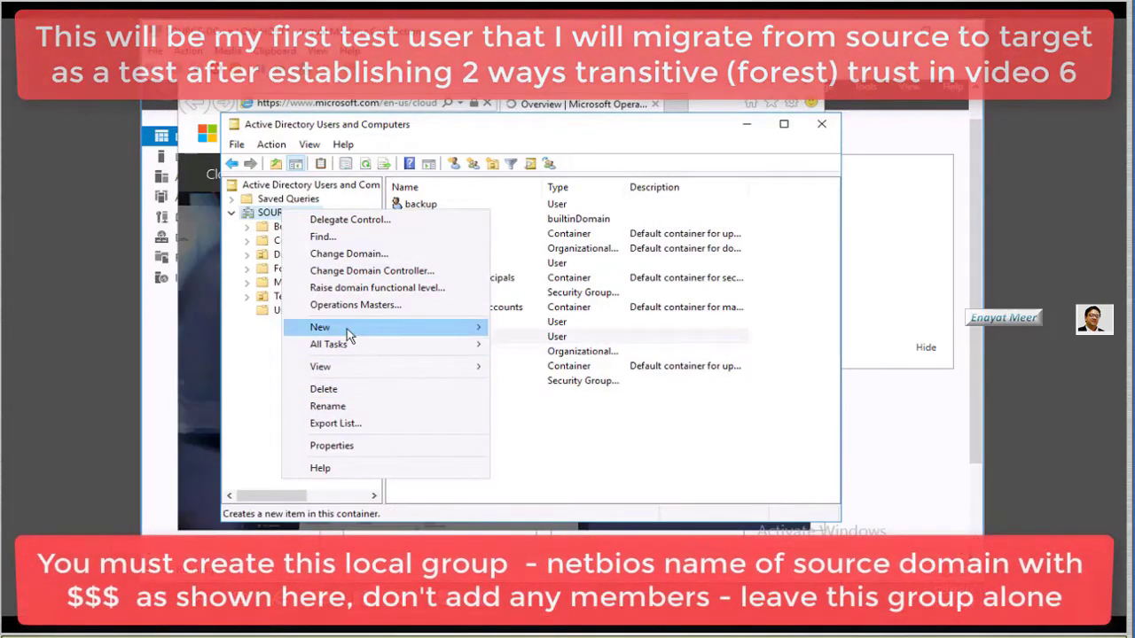
pyautogui.moveTo(399, 327)
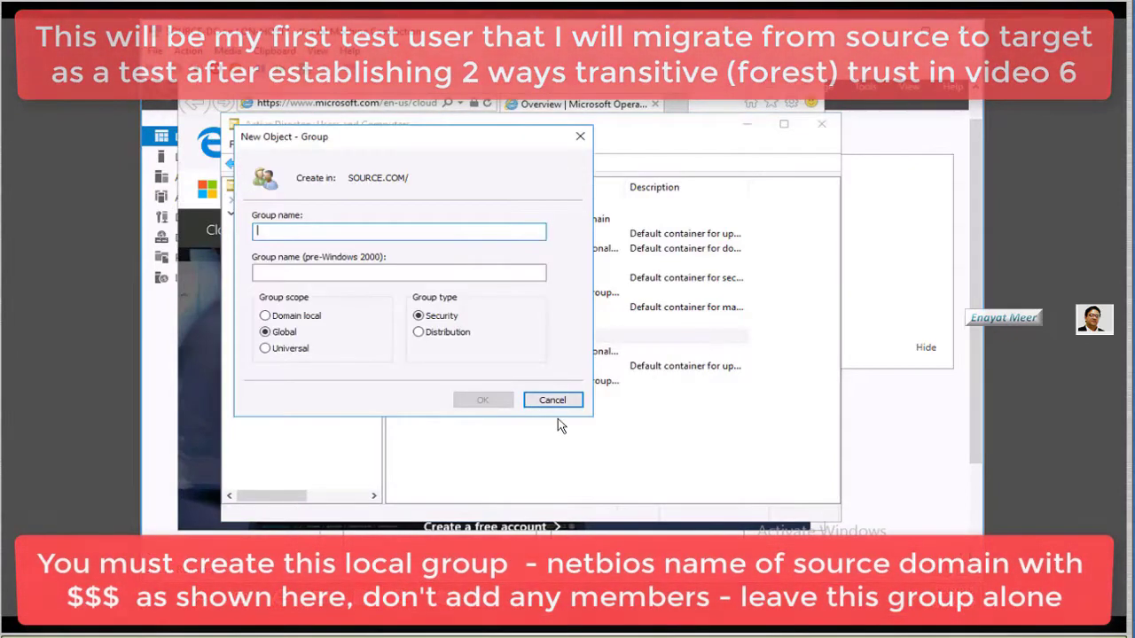
pyautogui.click(265, 317)
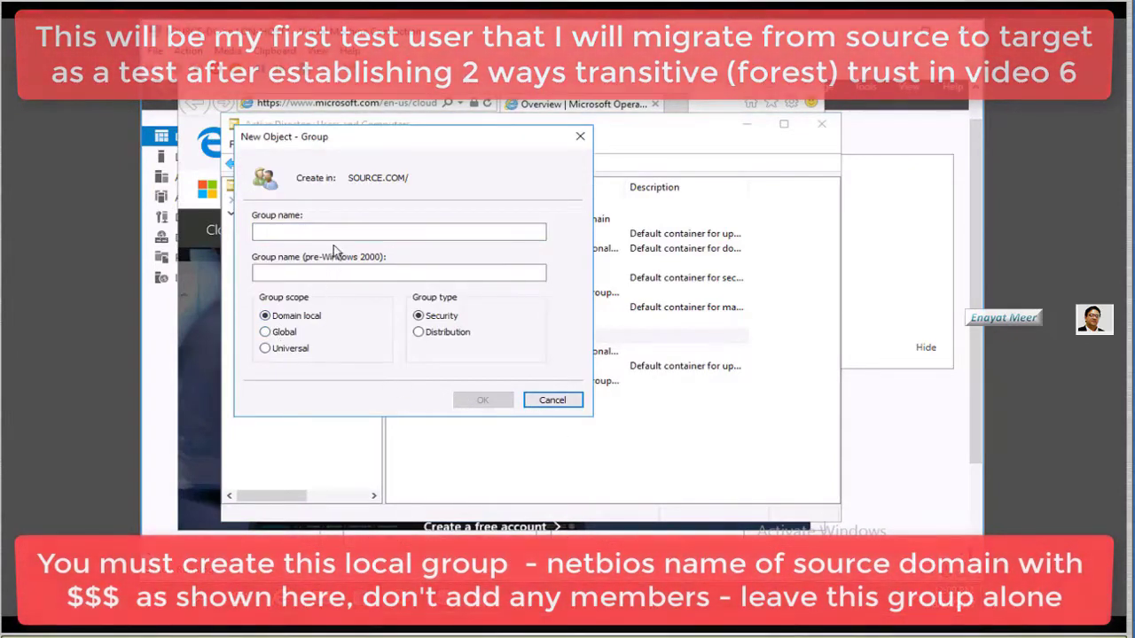
pyautogui.click(334, 232)
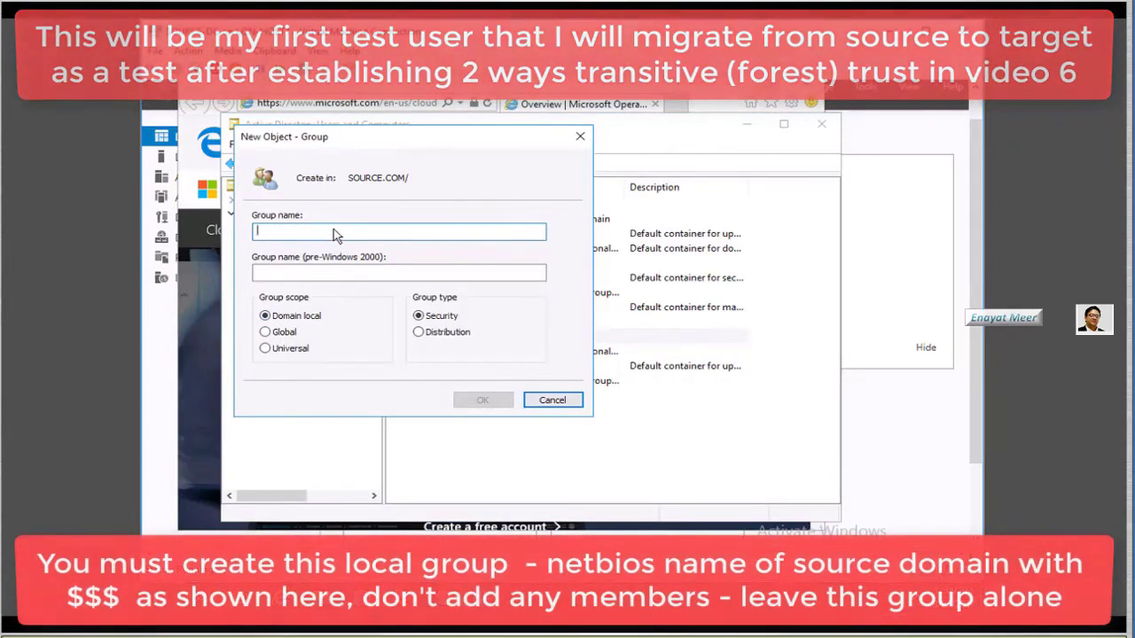
pyautogui.write('Sourc')
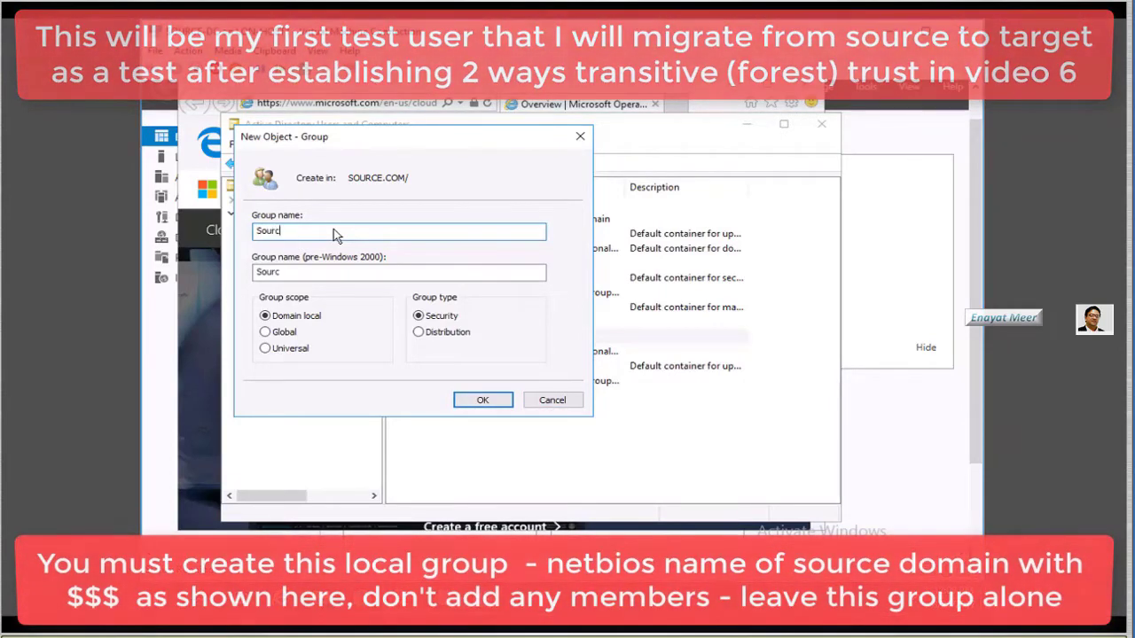
pyautogui.write('eNY$$$')
pyautogui.click(470, 399)
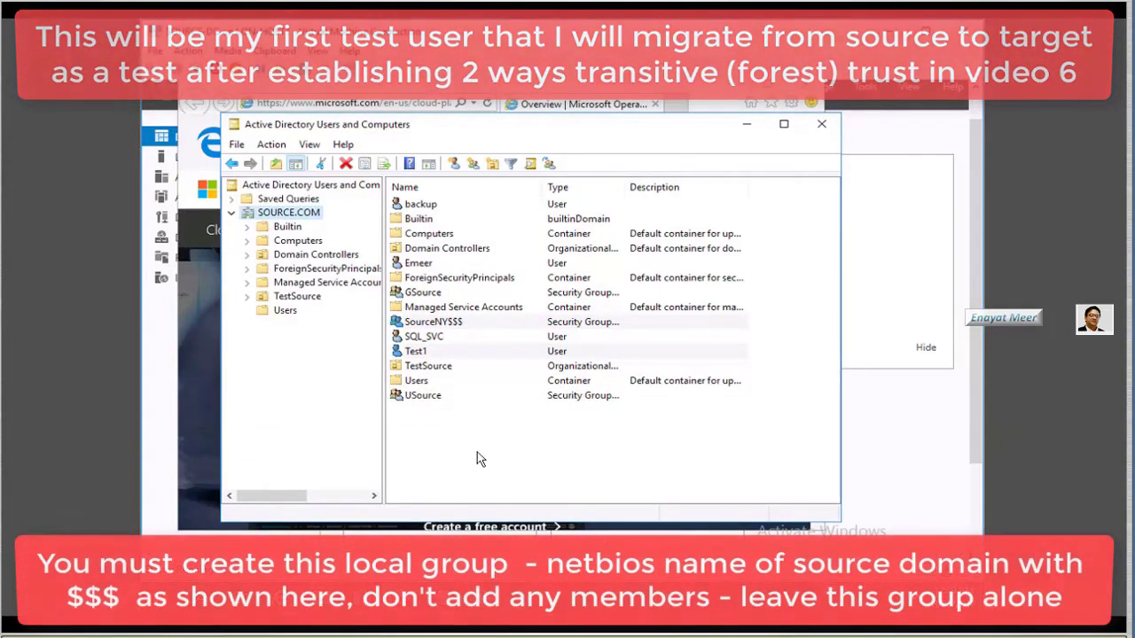
pyautogui.click(433, 323)
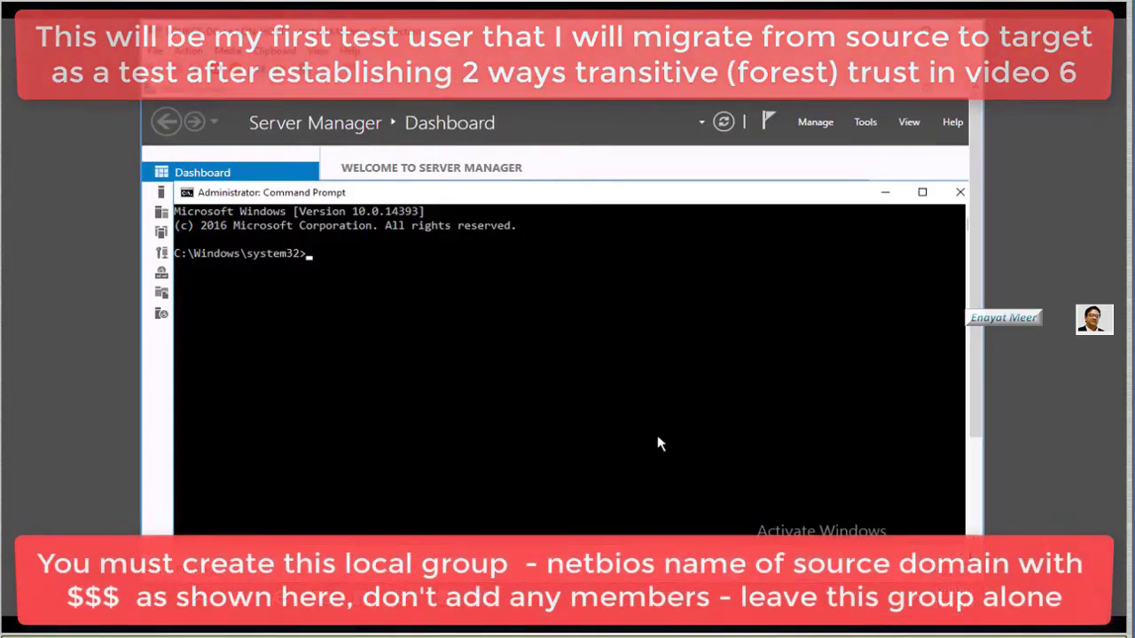
# Launch Registry Editor with regedit and mark the PDC line of the FSMO output.
pyautogui.write('regedit')
pyautogui.press('Return')
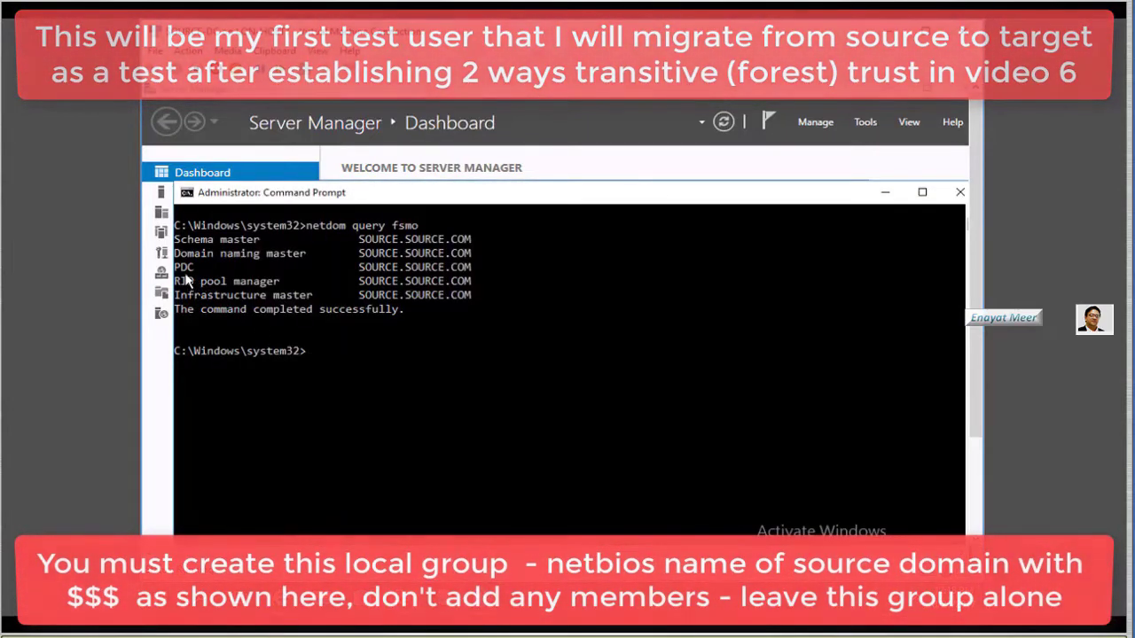
pyautogui.moveTo(178, 269); pyautogui.dragTo(496, 269)
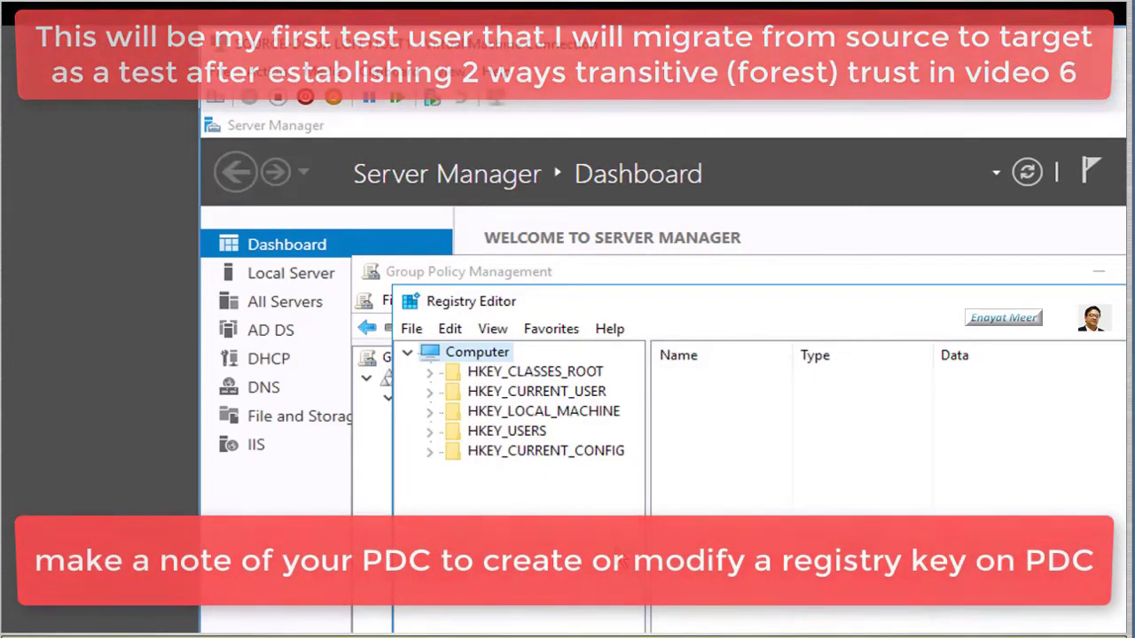
# Expand HKEY_LOCAL_MACHINE and SYSTEM in the Registry Editor tree.
pyautogui.click(490, 415)
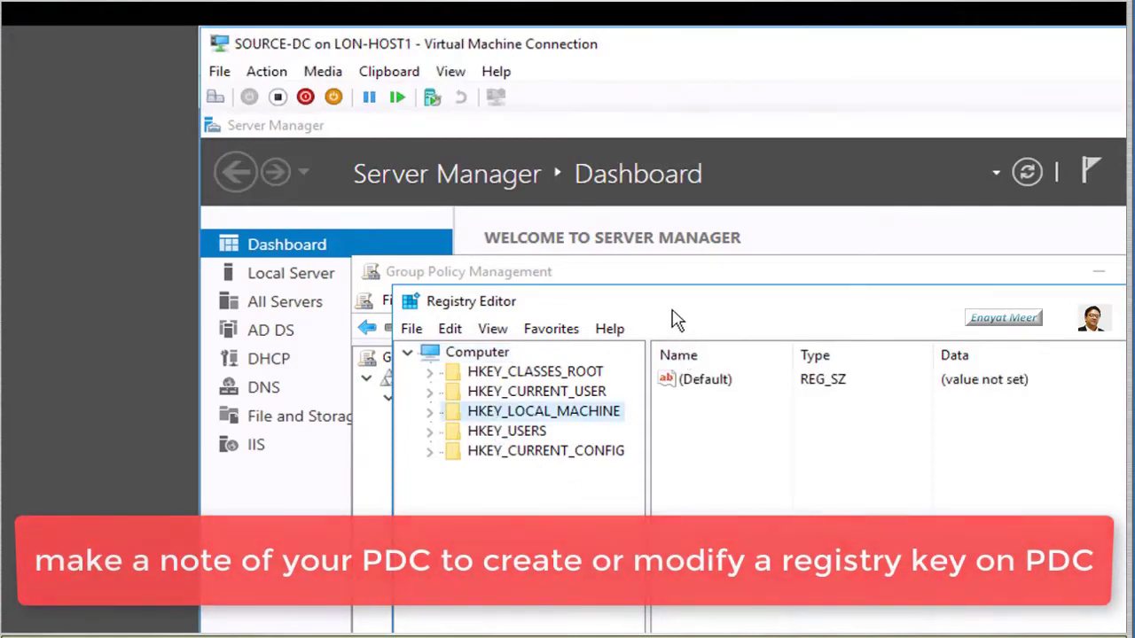
pyautogui.moveTo(671, 308); pyautogui.dragTo(614, 152)
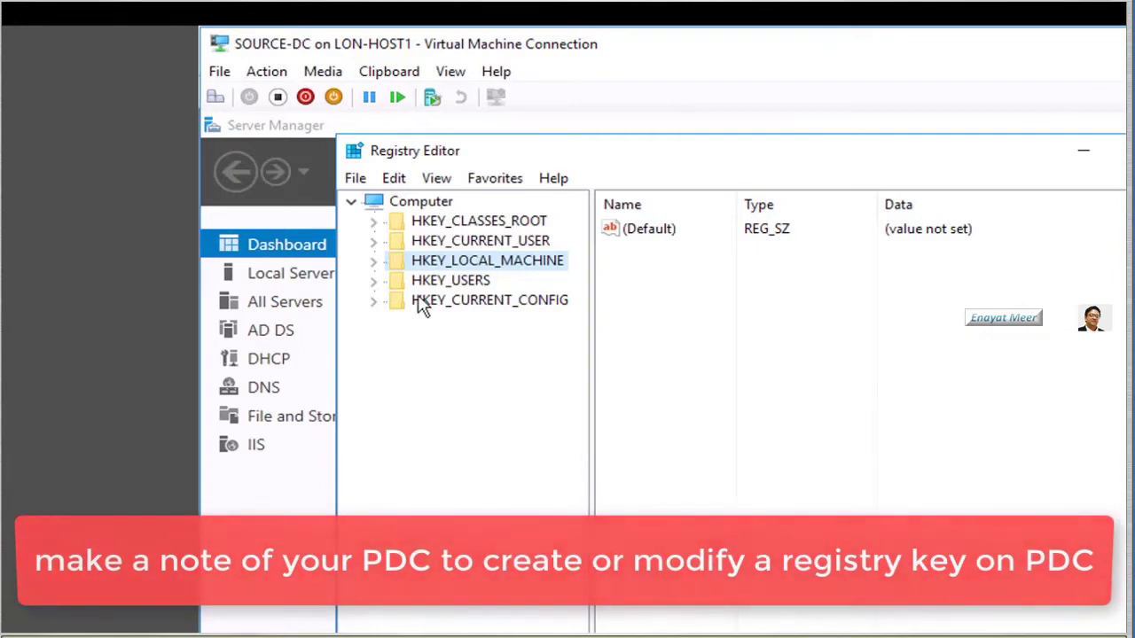
pyautogui.click(375, 262)
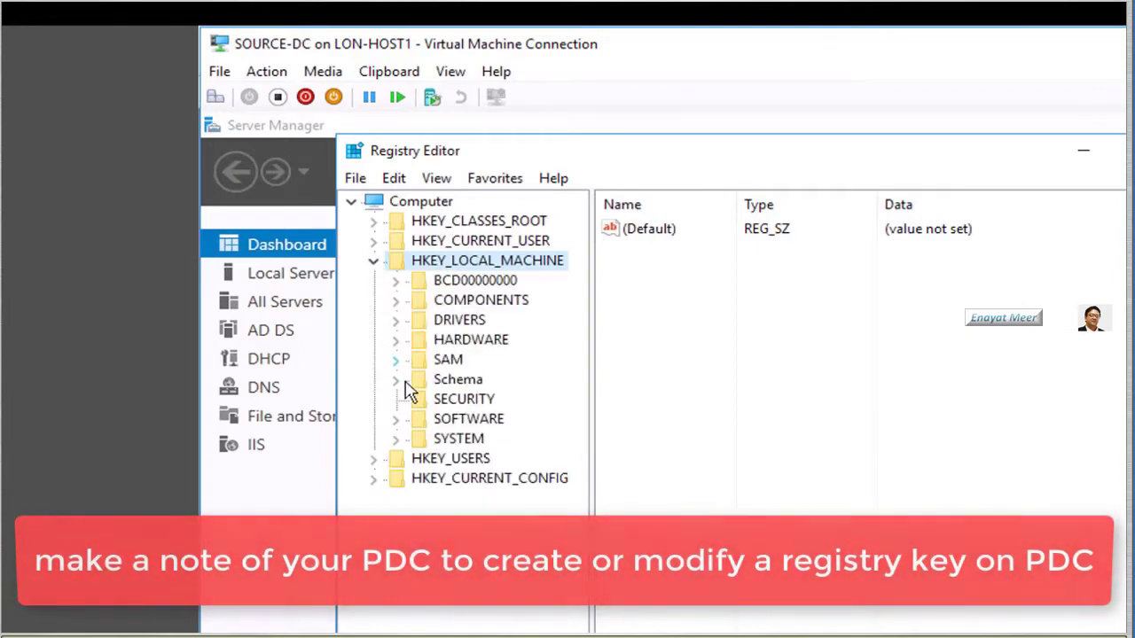
pyautogui.click(396, 440)
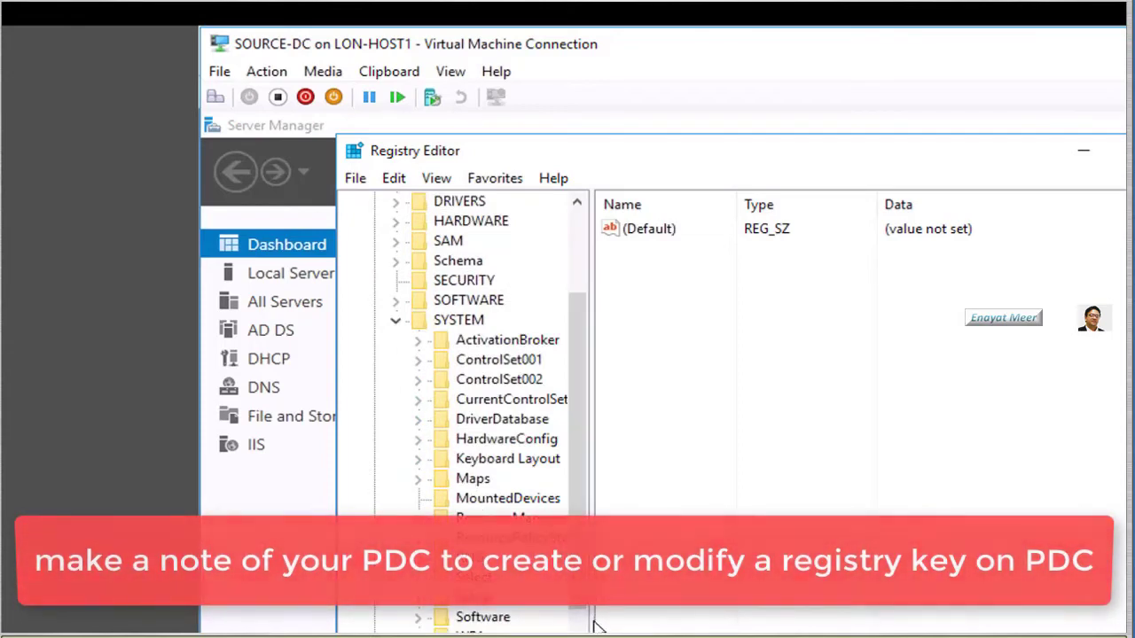
pyautogui.moveTo(592, 616); pyautogui.dragTo(665, 616)
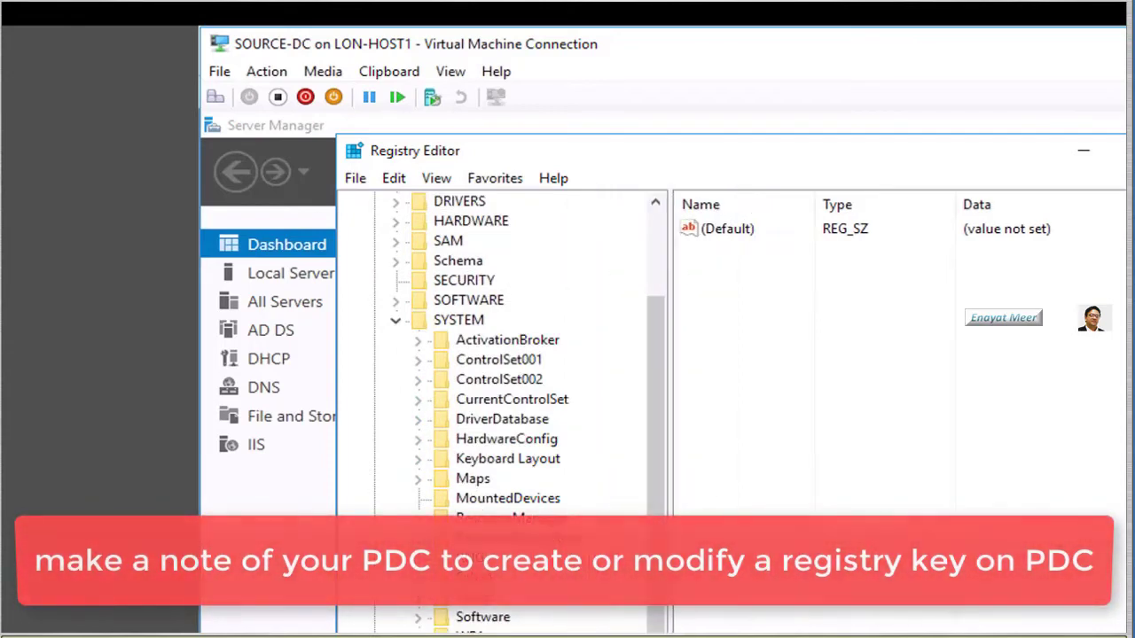
# Open CurrentControlSet\Control\Lsa and bring up its New menu.
pyautogui.click(419, 401)
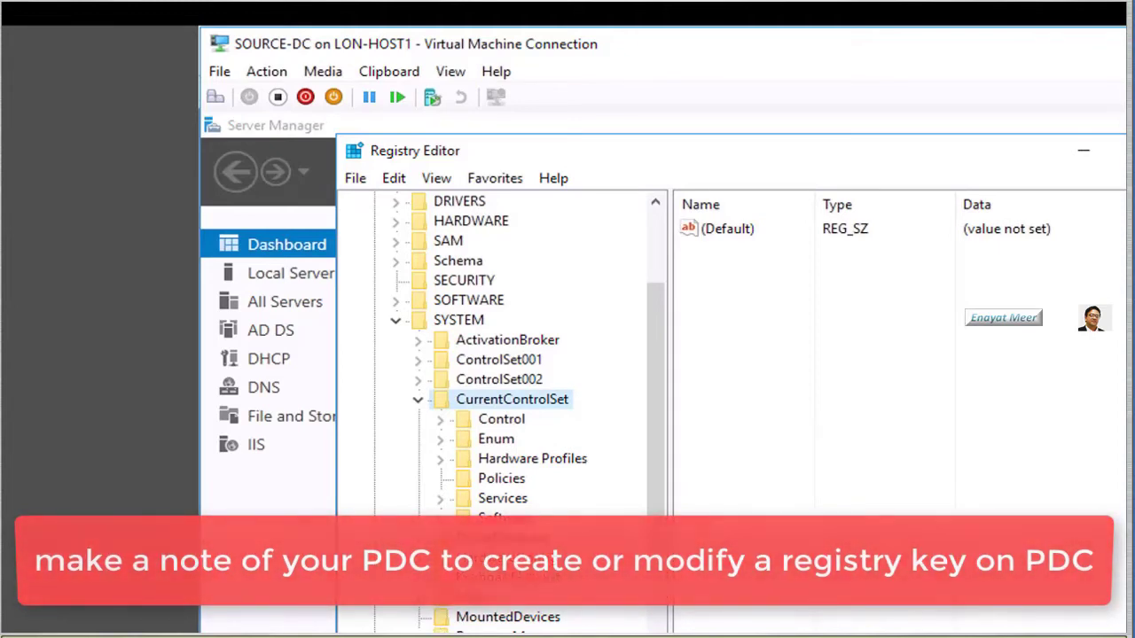
pyautogui.click(439, 420)
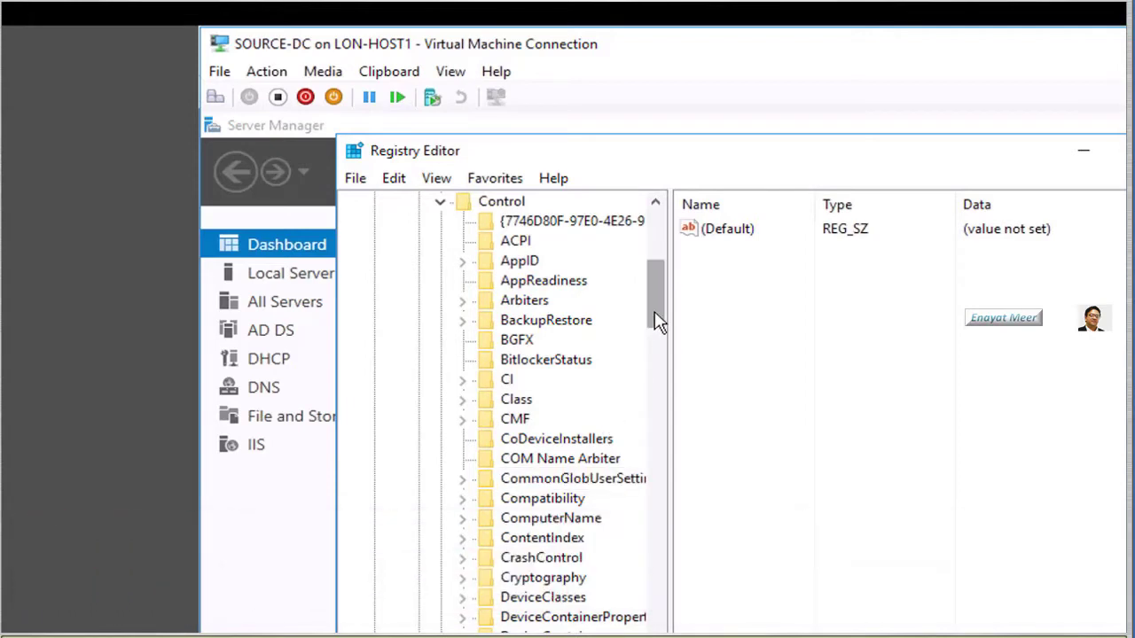
pyautogui.moveTo(657, 321); pyautogui.dragTo(663, 401)
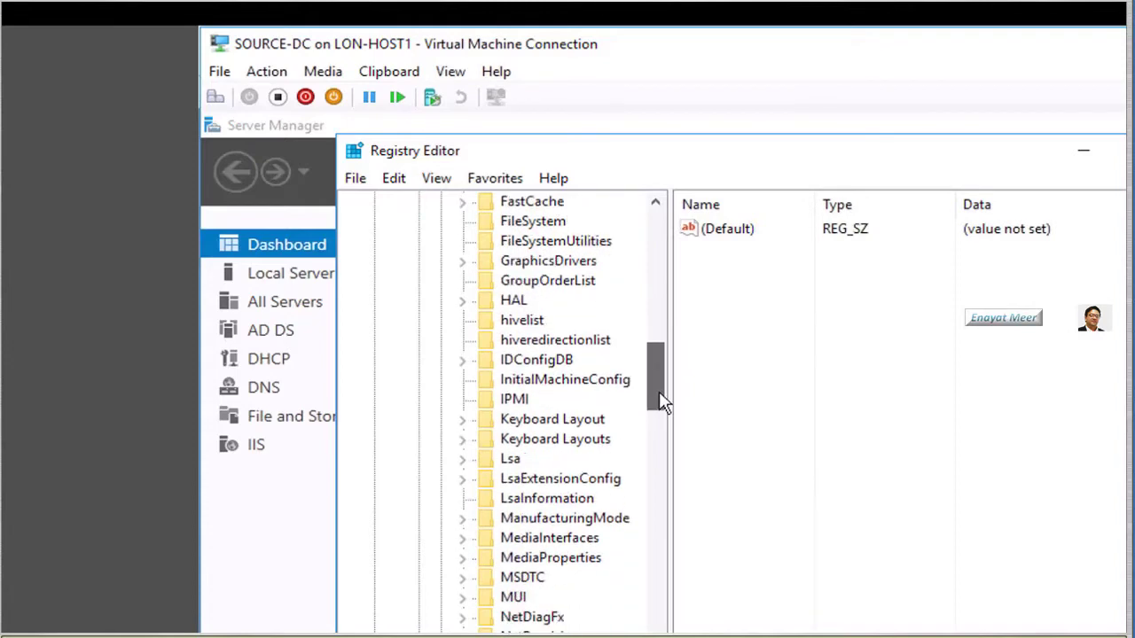
pyautogui.click(511, 459)
pyautogui.click(463, 459)
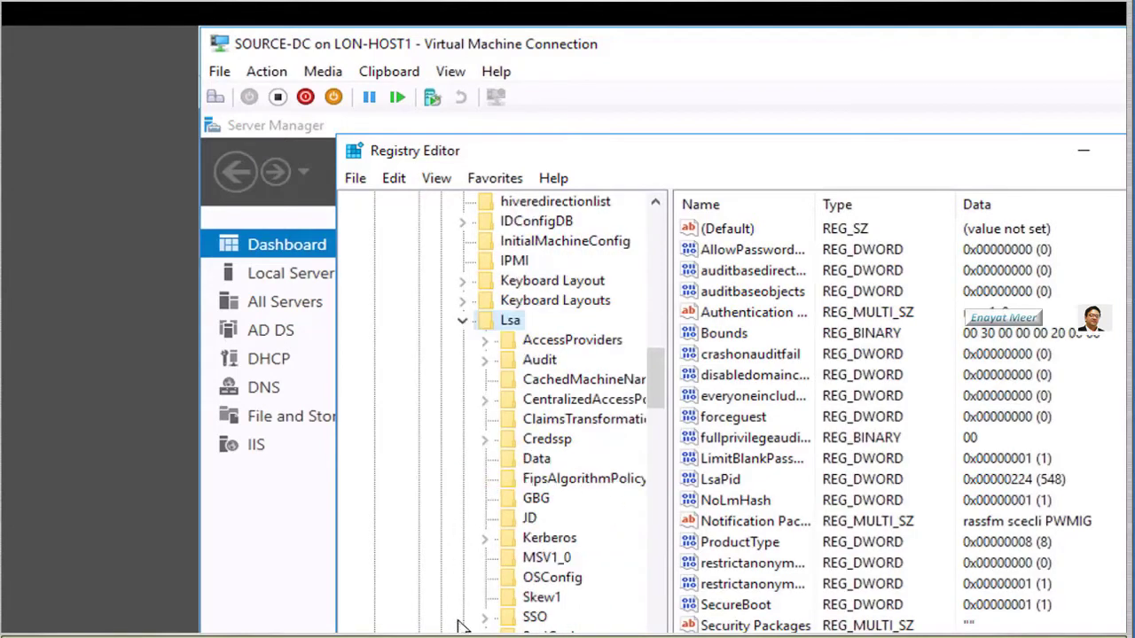
pyautogui.scroll(3, 459, 626)
pyautogui.rightClick(499, 498)
pyautogui.moveTo(637, 536)
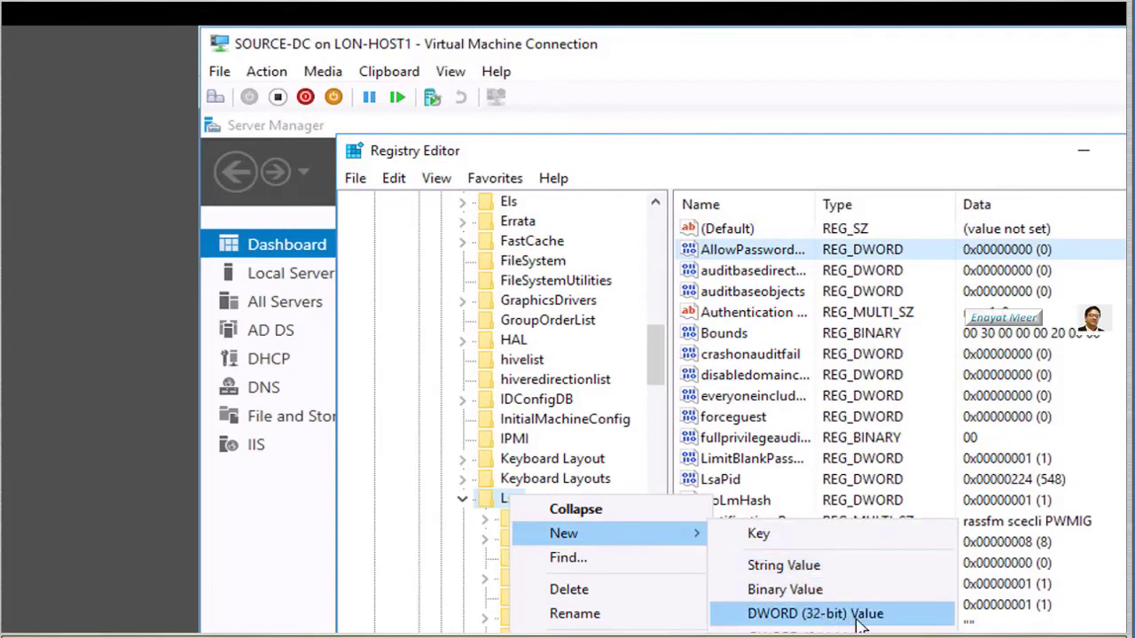
# Add a DWORD named TcpipClientSupport under Lsa and set it to 1.
pyautogui.click(814, 614)
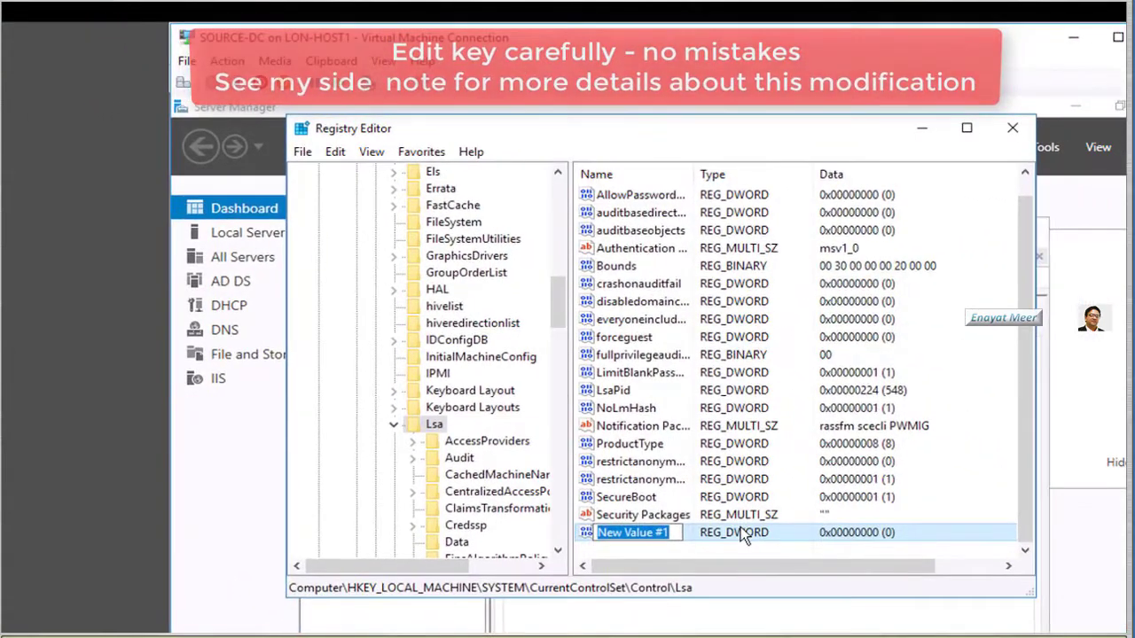
pyautogui.write('TcpipClientSupport')
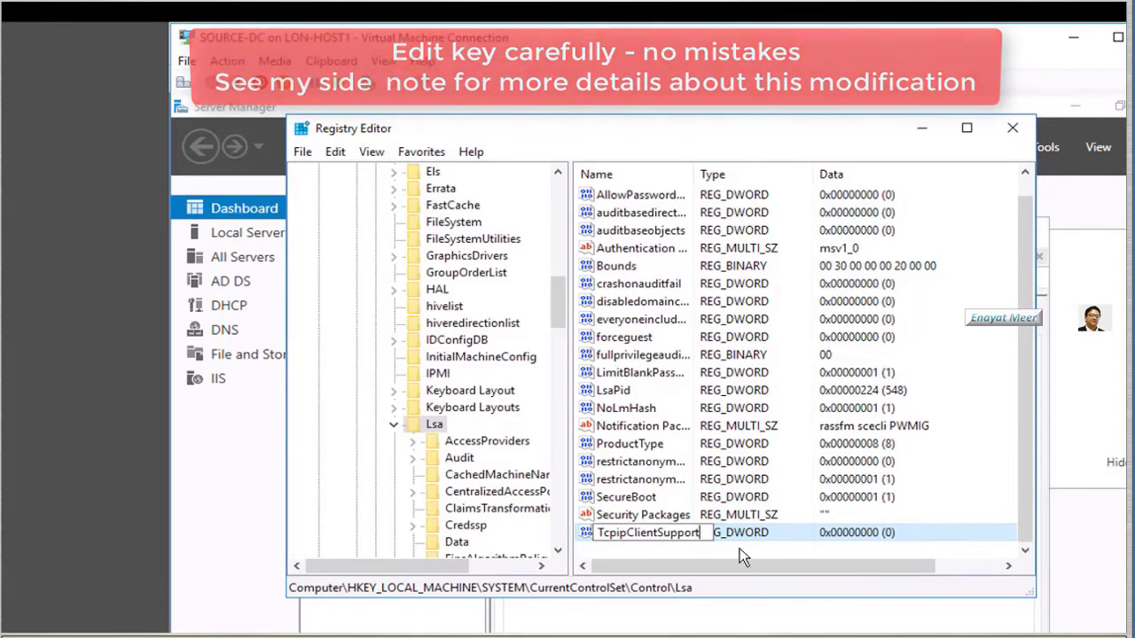
pyautogui.press('Return')
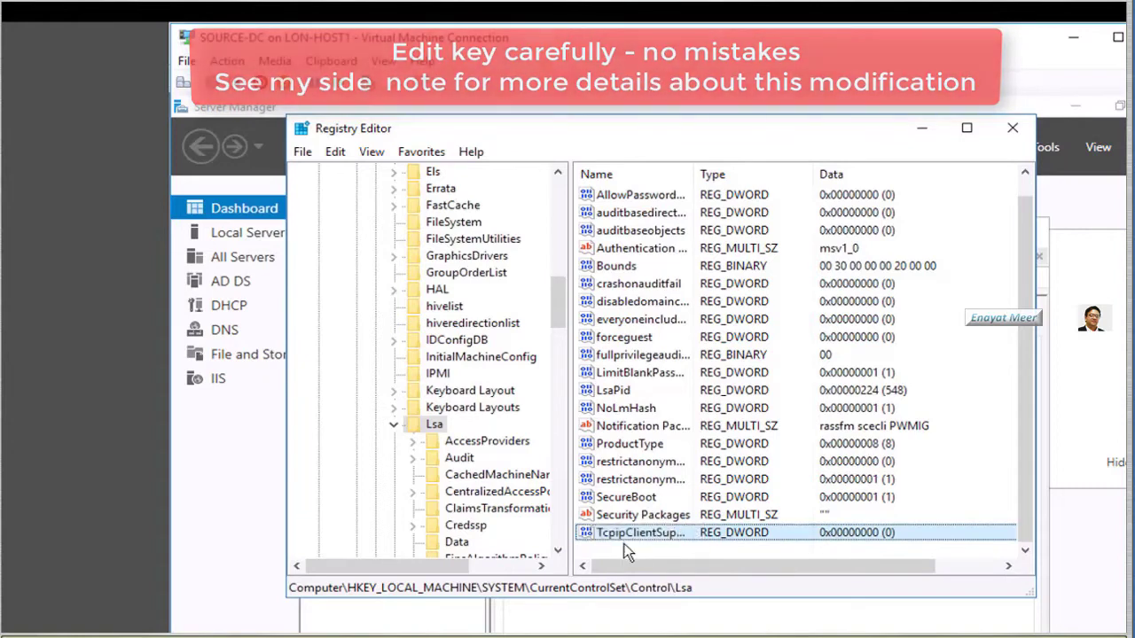
pyautogui.doubleClick(636, 537)
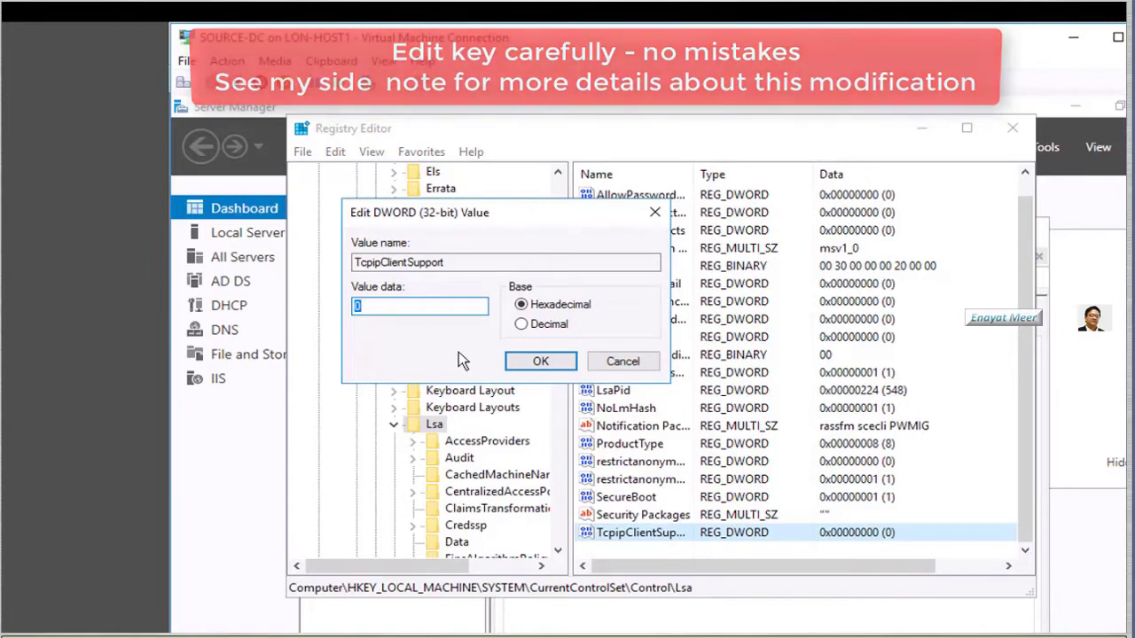
pyautogui.write('1')
pyautogui.click(540, 360)
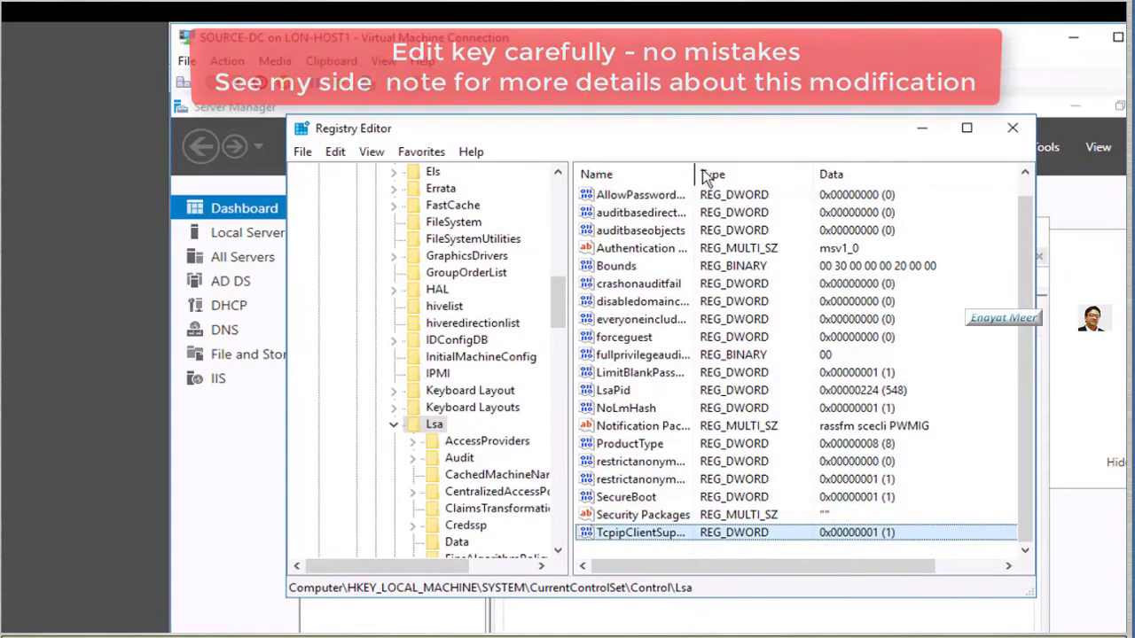
# Widen the value name column and exit Registry Editor.
pyautogui.moveTo(697, 175); pyautogui.dragTo(736, 174)
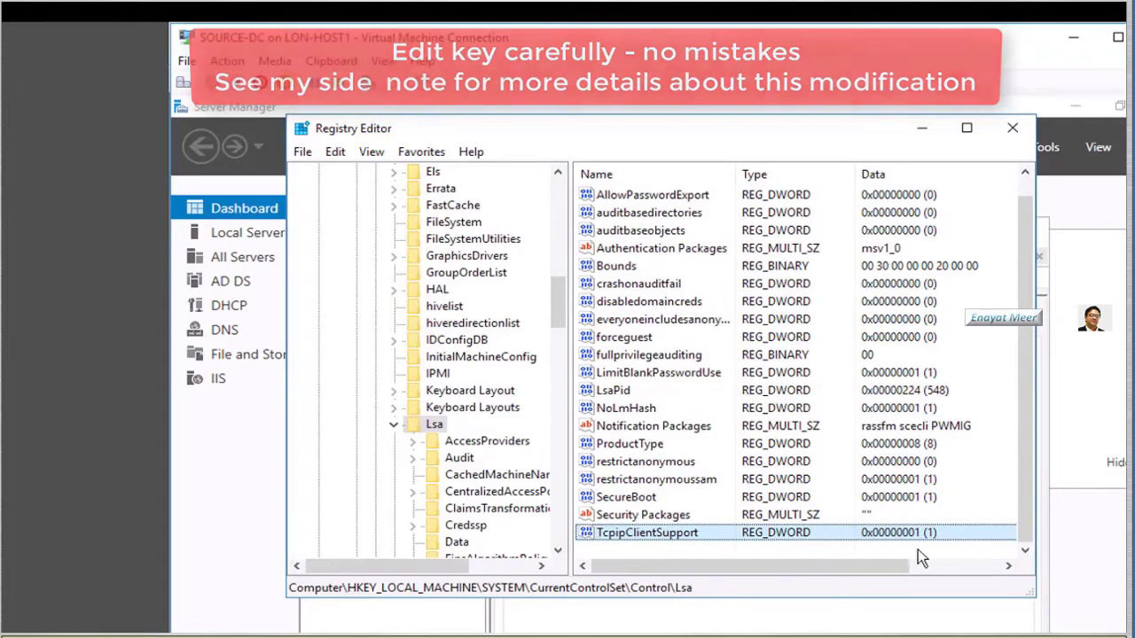
pyautogui.click(311, 152)
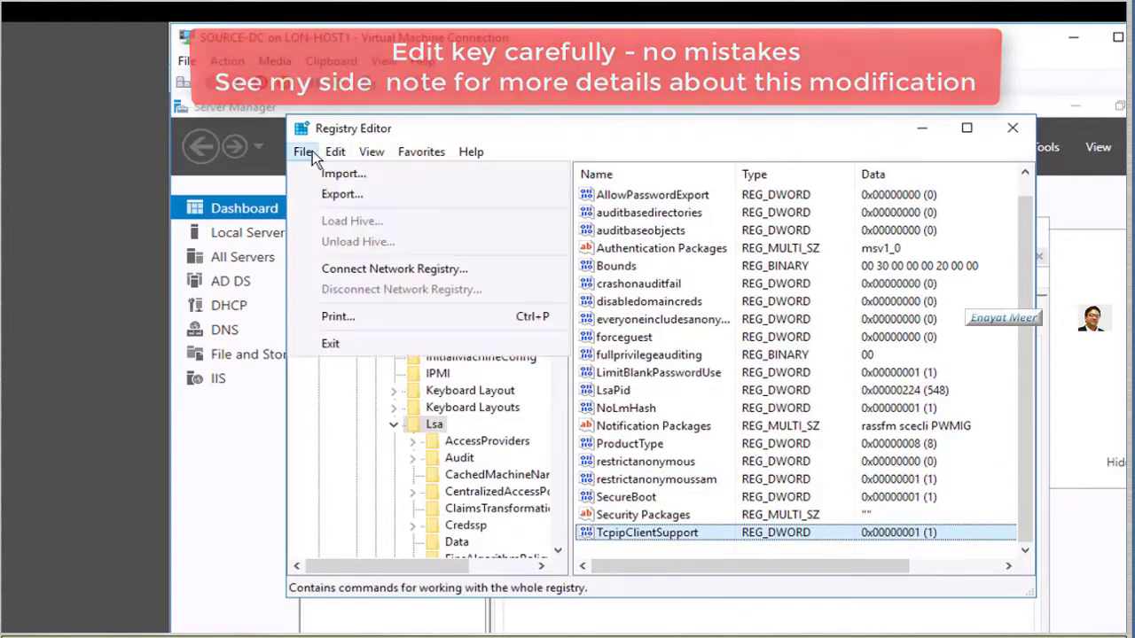
pyautogui.click(346, 353)
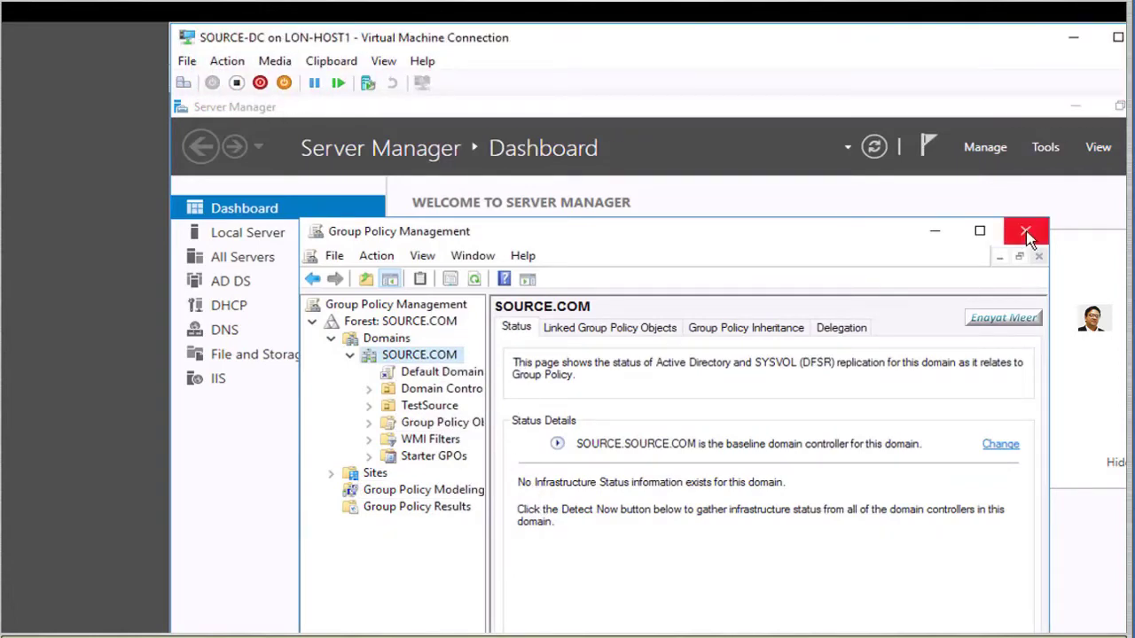
# Expand Domain Controllers and edit the Default Domain Controllers Policy.
pyautogui.rightClick(445, 394)
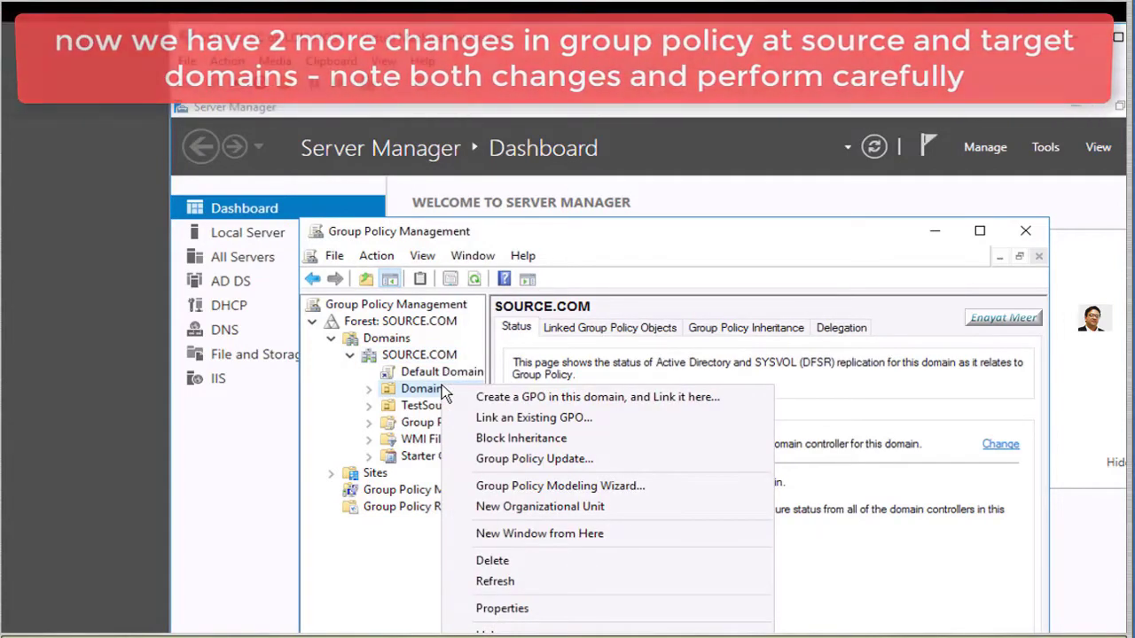
pyautogui.click(369, 389)
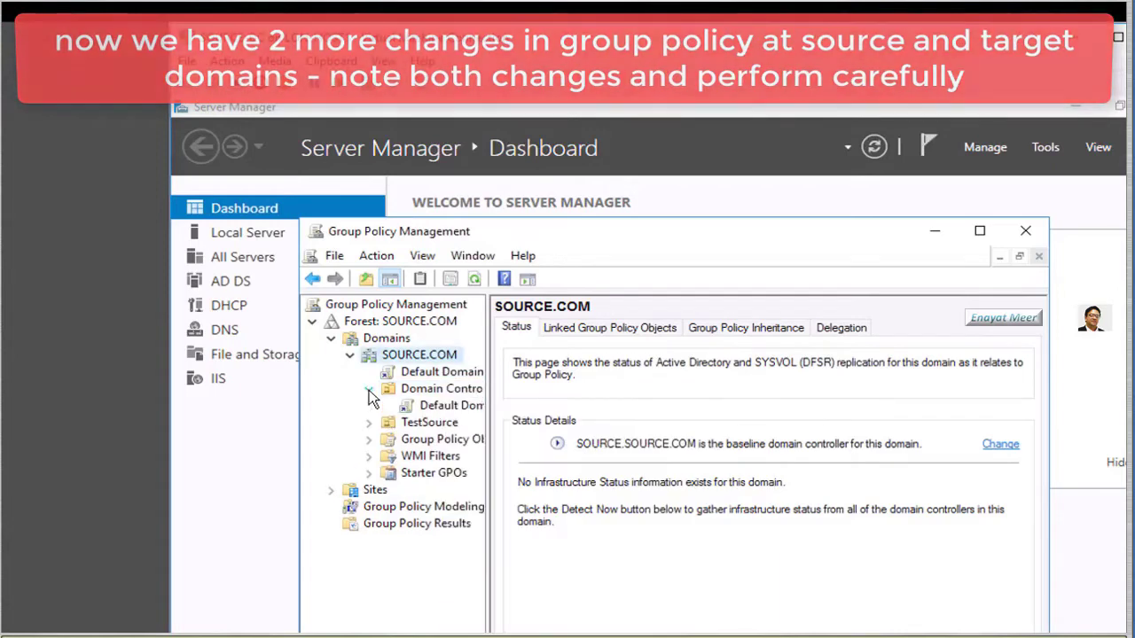
pyautogui.rightClick(448, 410)
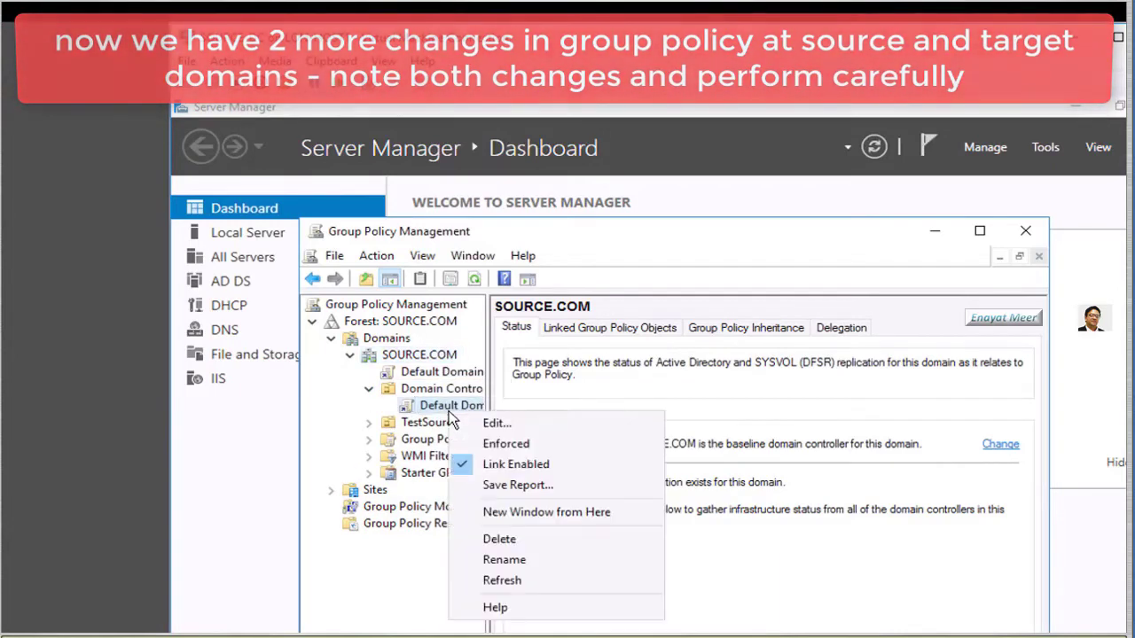
pyautogui.click(489, 427)
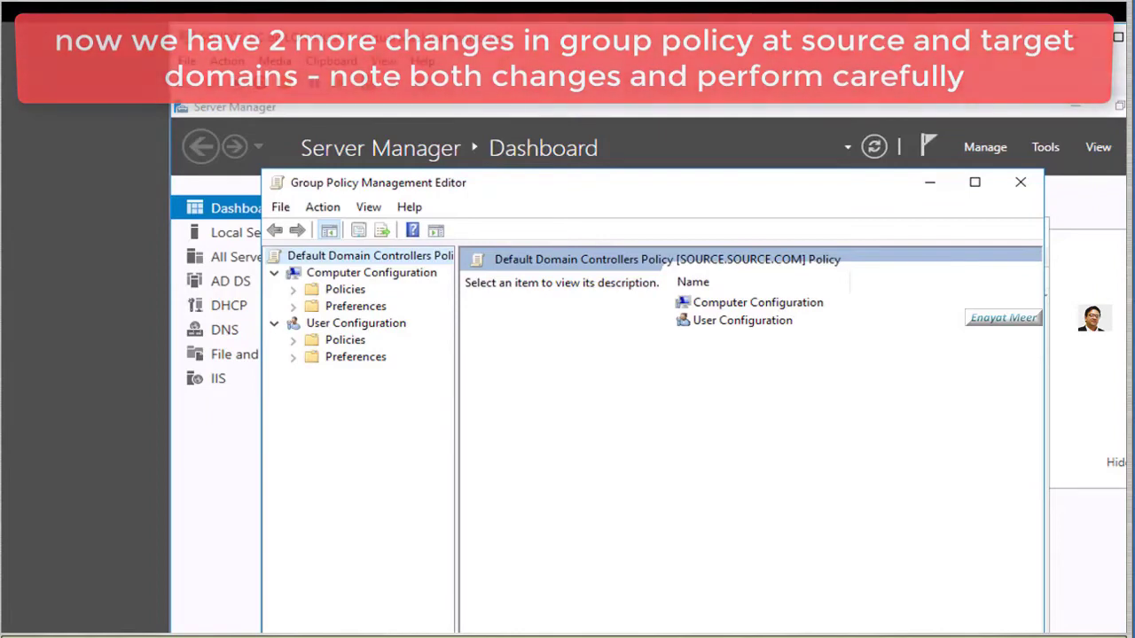
# Navigate to Policies > Windows Settings > Security Settings > Local Policies > Audit Policy.
pyautogui.click(293, 289)
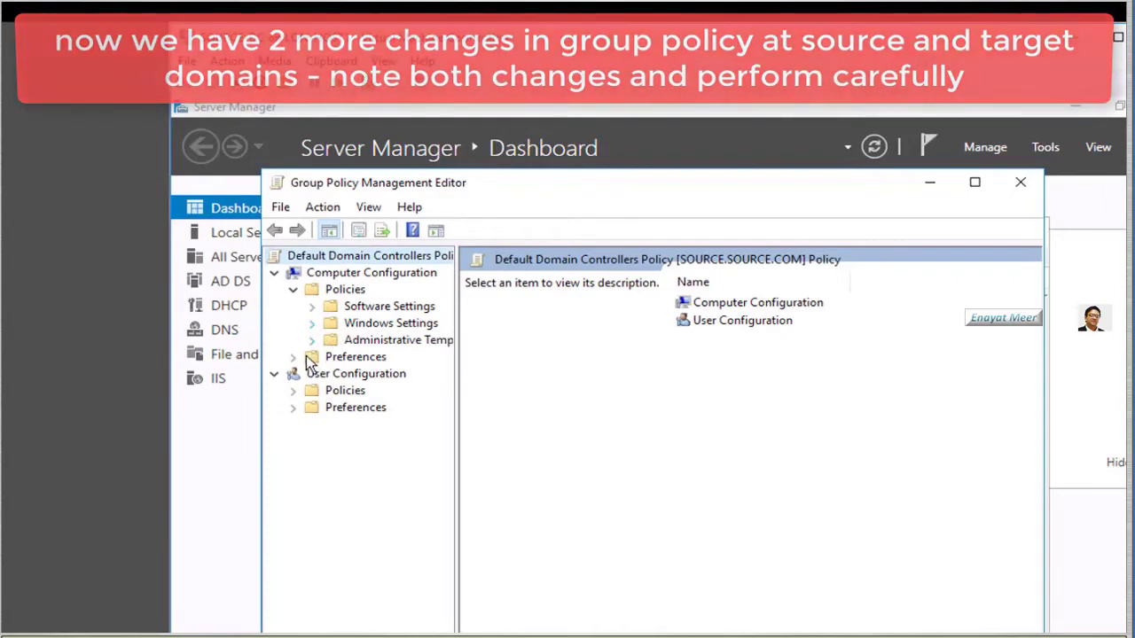
pyautogui.click(312, 324)
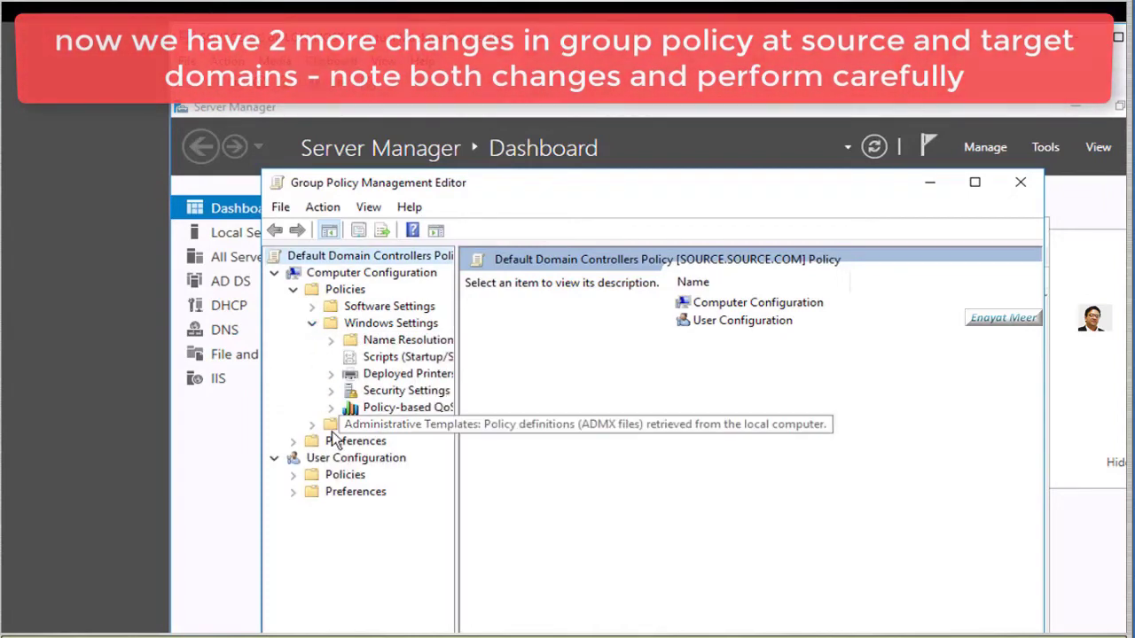
pyautogui.click(340, 393)
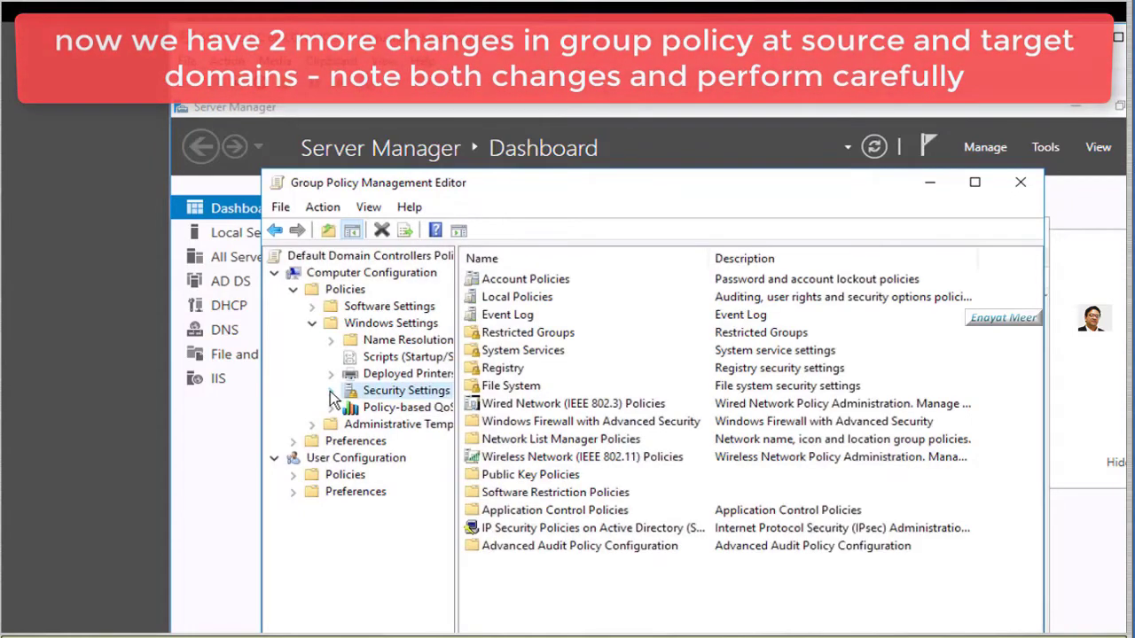
pyautogui.click(331, 391)
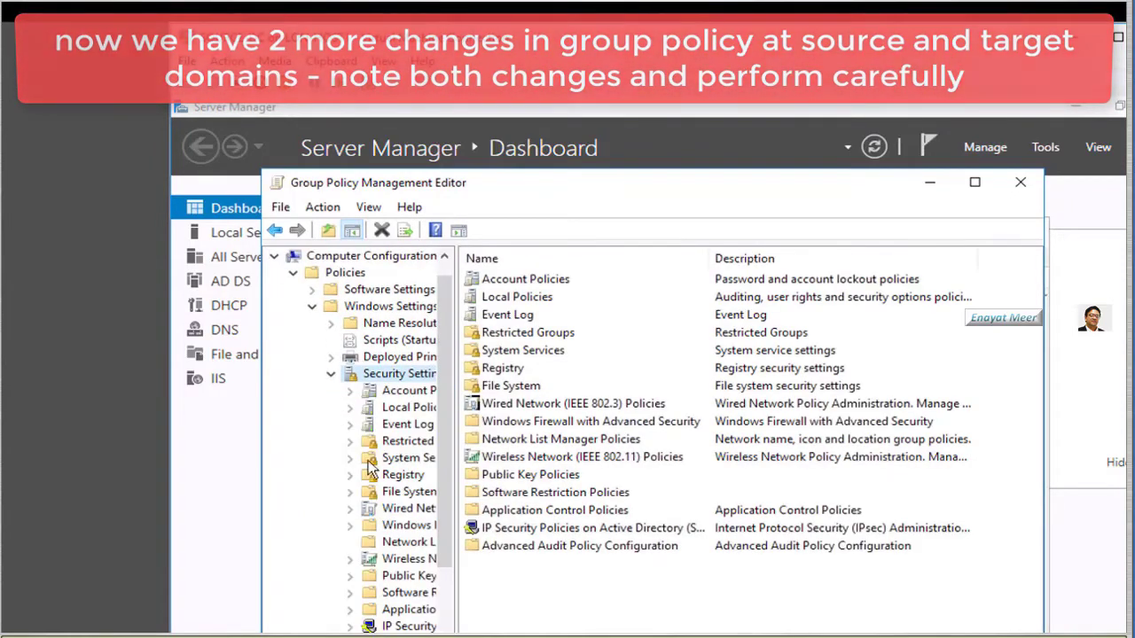
pyautogui.moveTo(460, 594); pyautogui.dragTo(567, 628)
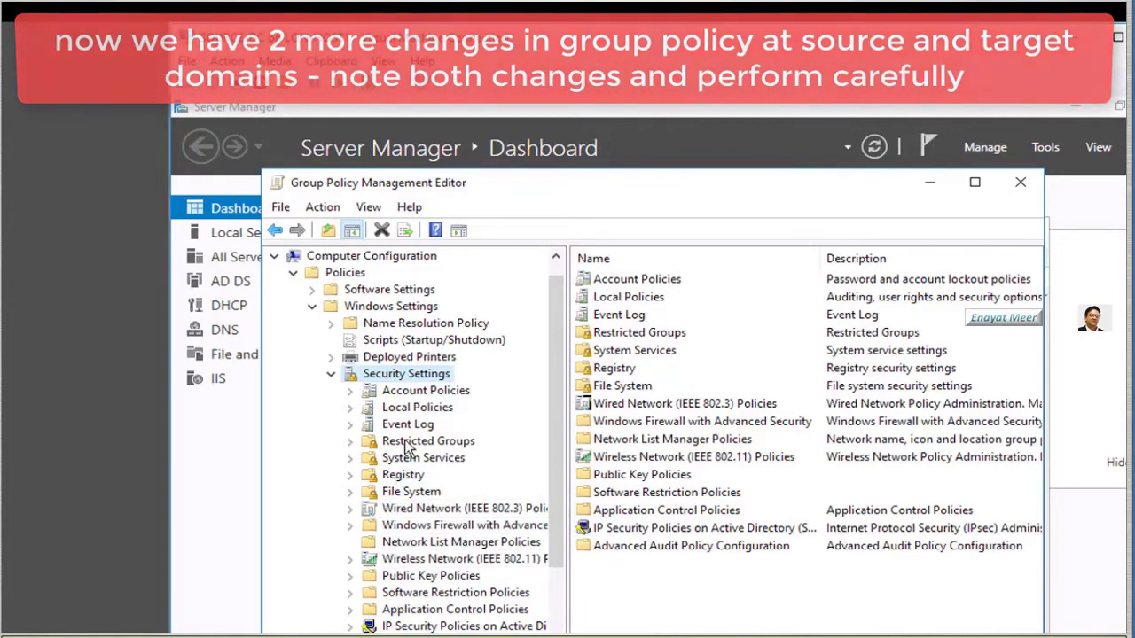
pyautogui.click(350, 408)
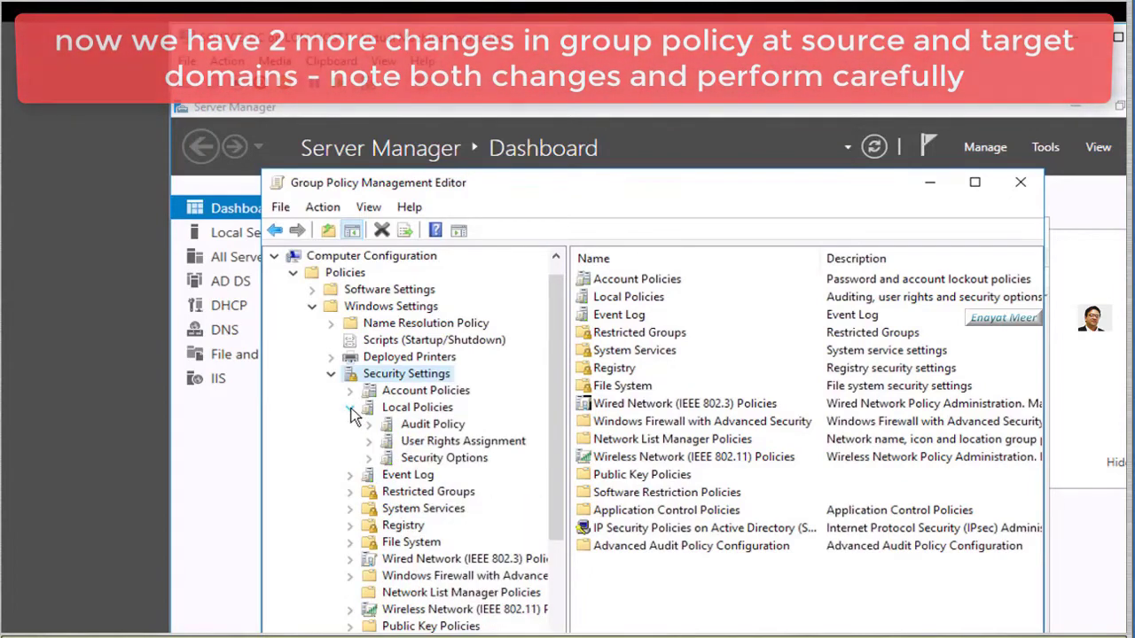
pyautogui.click(433, 427)
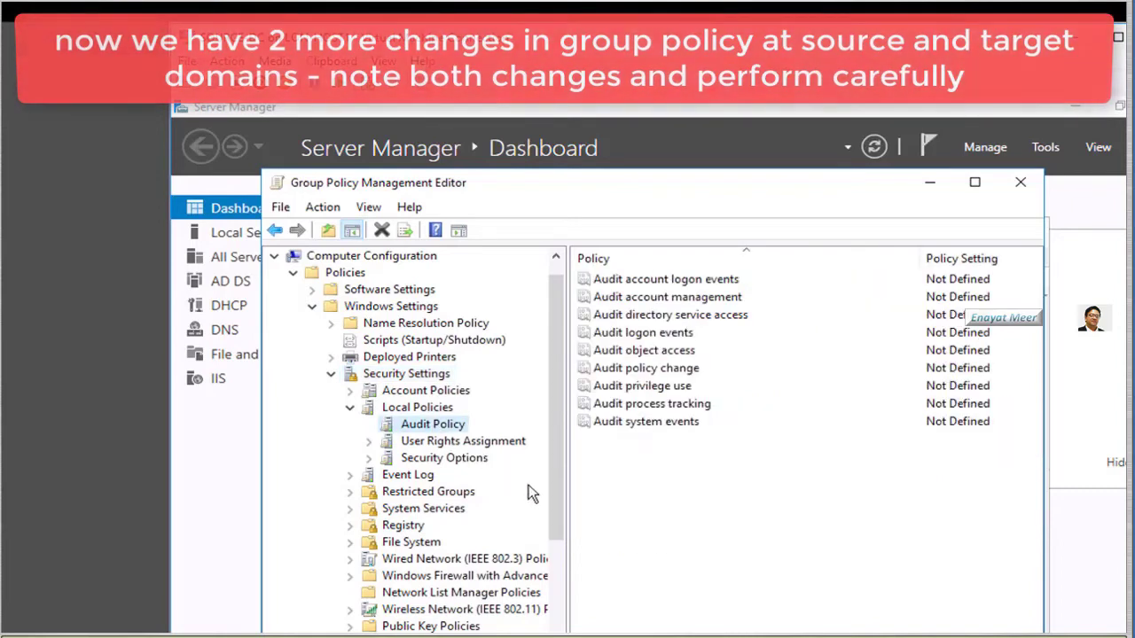
# Open the properties of the Audit account management policy.
pyautogui.click(690, 298)
pyautogui.rightClick(690, 302)
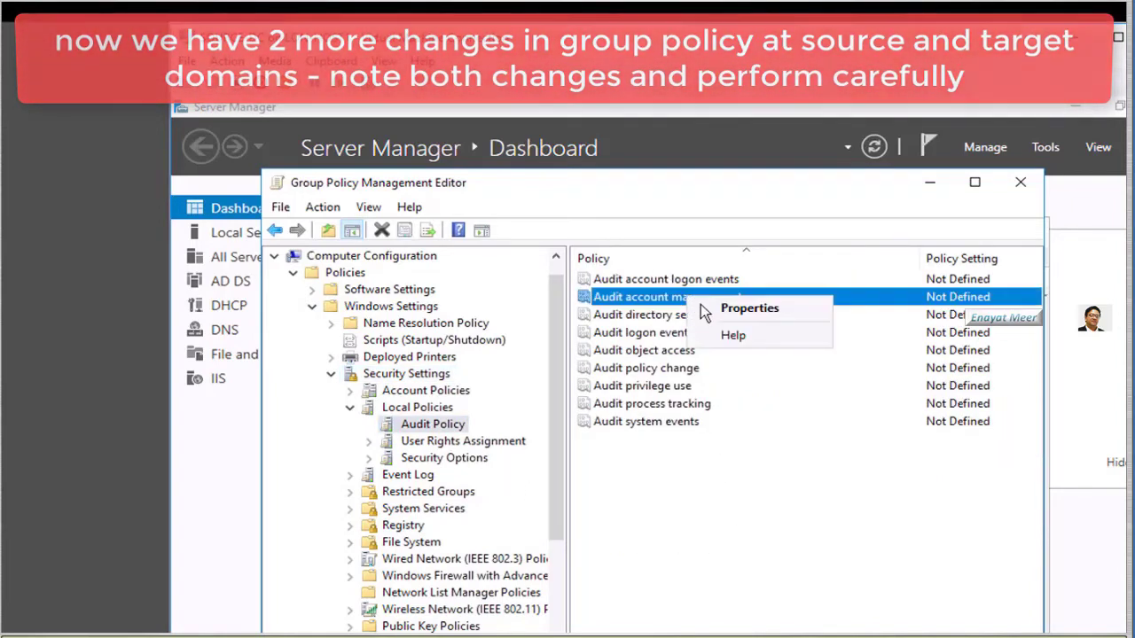
pyautogui.click(718, 306)
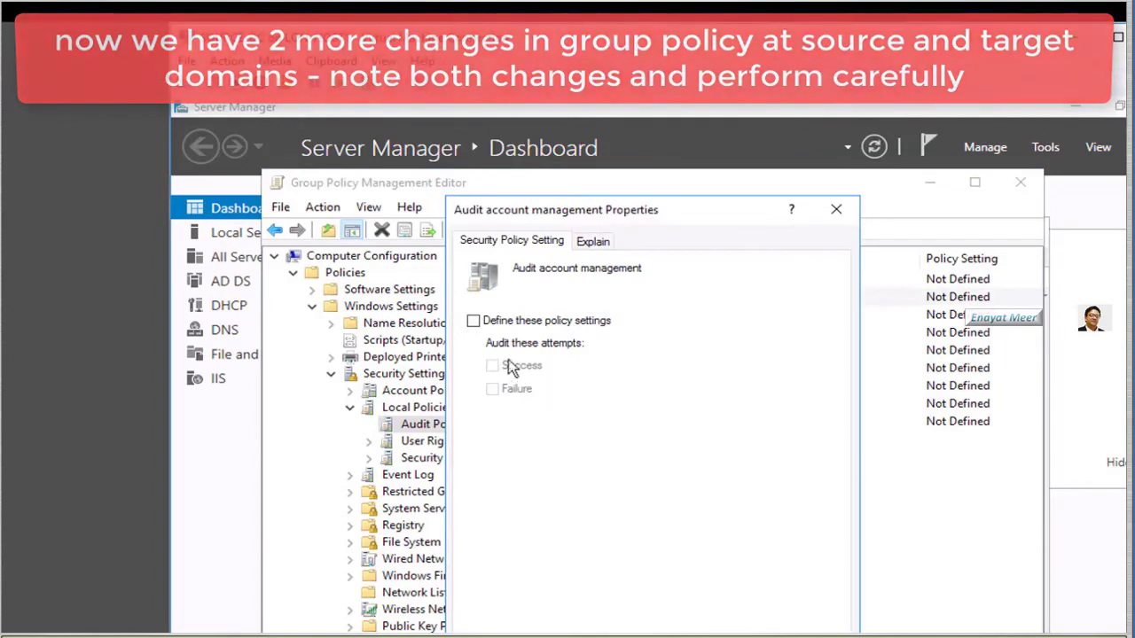
# Enable Success and Failure auditing for Audit account management and exit Group Policy Management Editor.
pyautogui.click(494, 368)
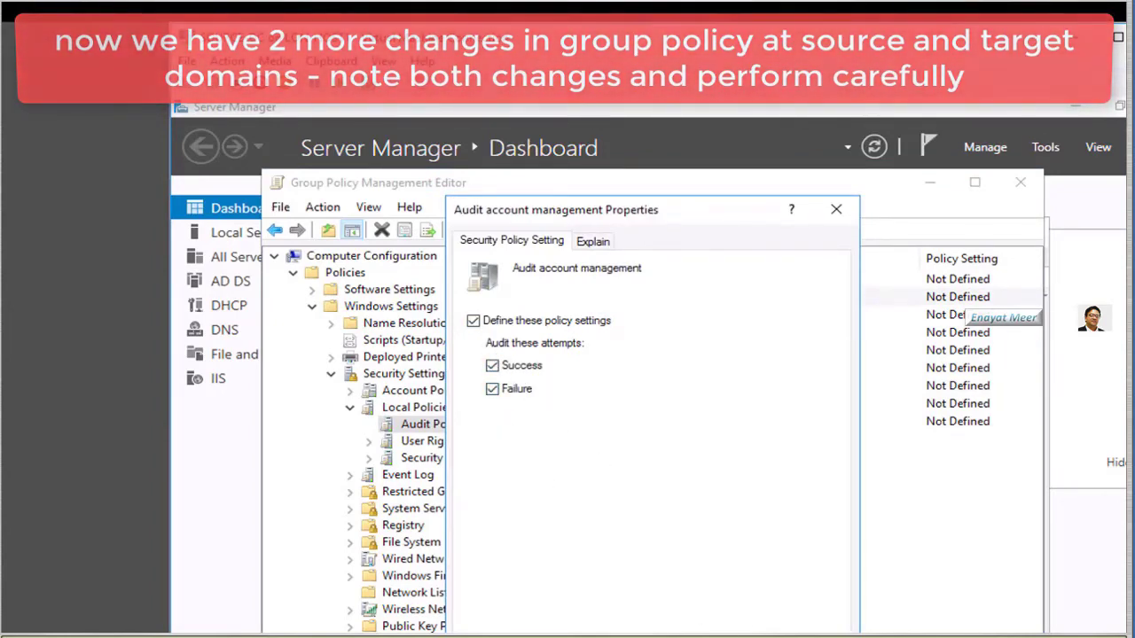
pyautogui.hotkey('alt', 'a')
pyautogui.press('Return')
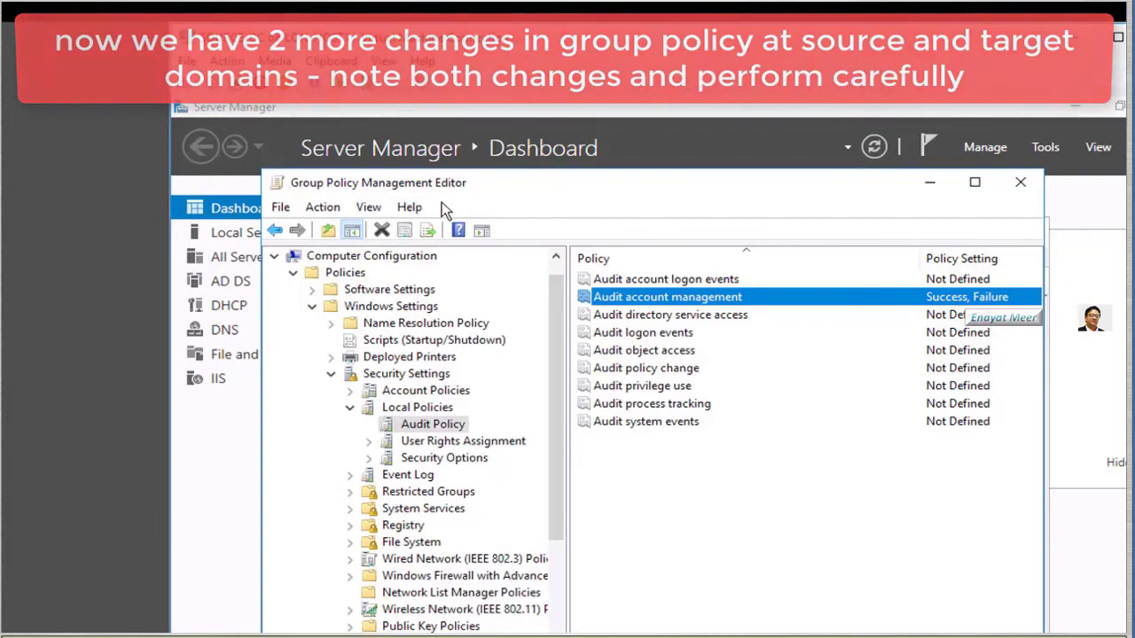
pyautogui.click(280, 207)
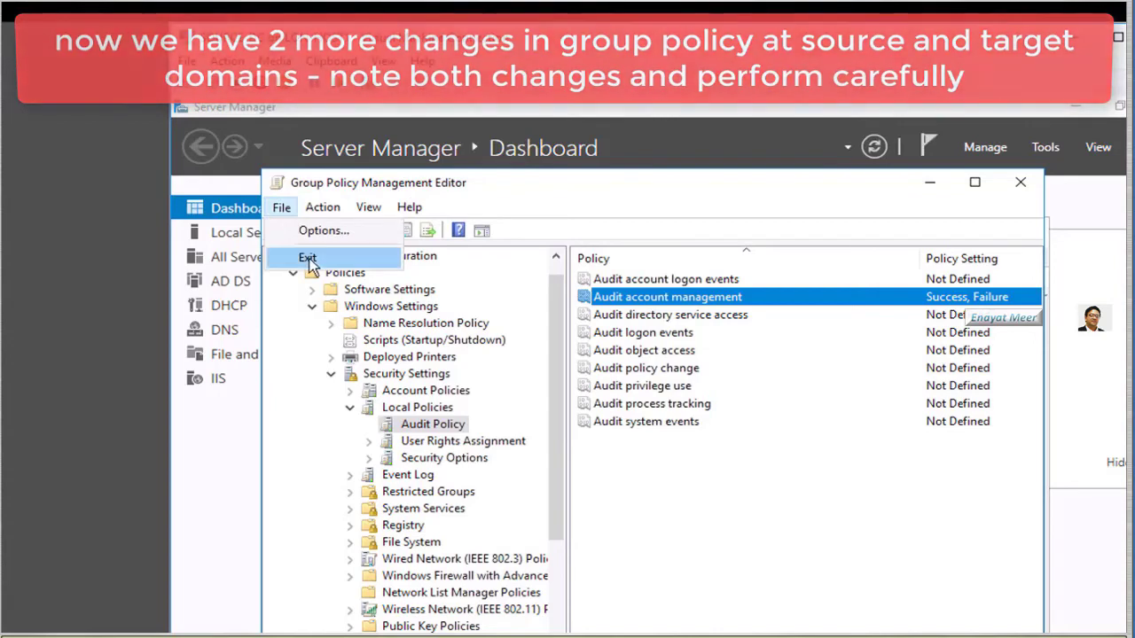
pyautogui.click(308, 259)
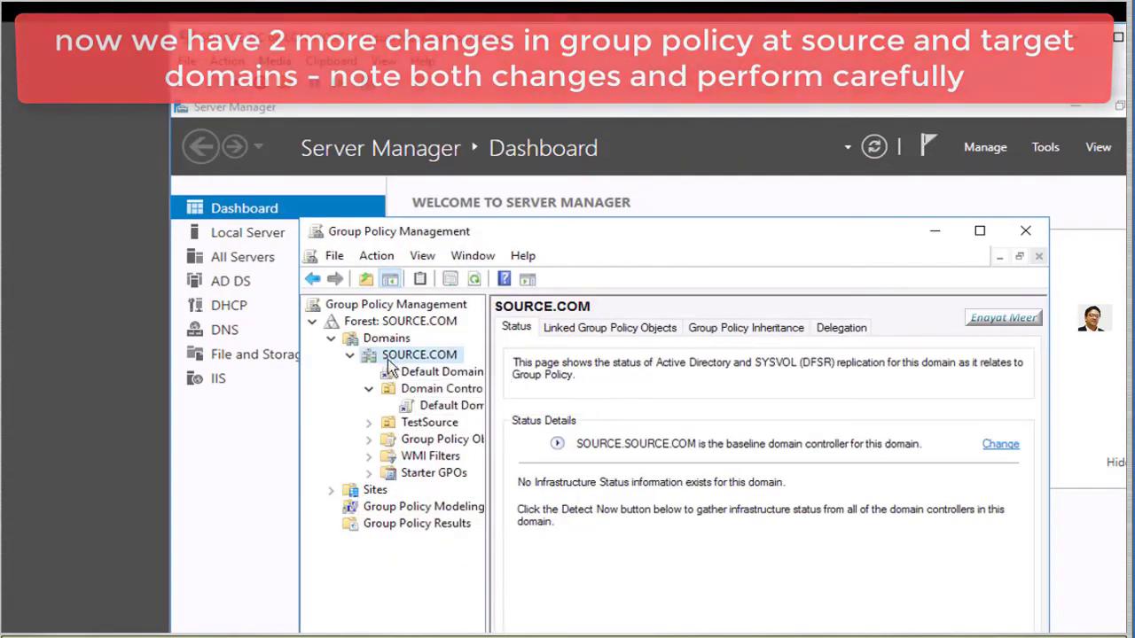
# Check the Default Domain Controllers Policy settings report for Audit Policy, then return to Hyper-V Manager.
pyautogui.click(439, 413)
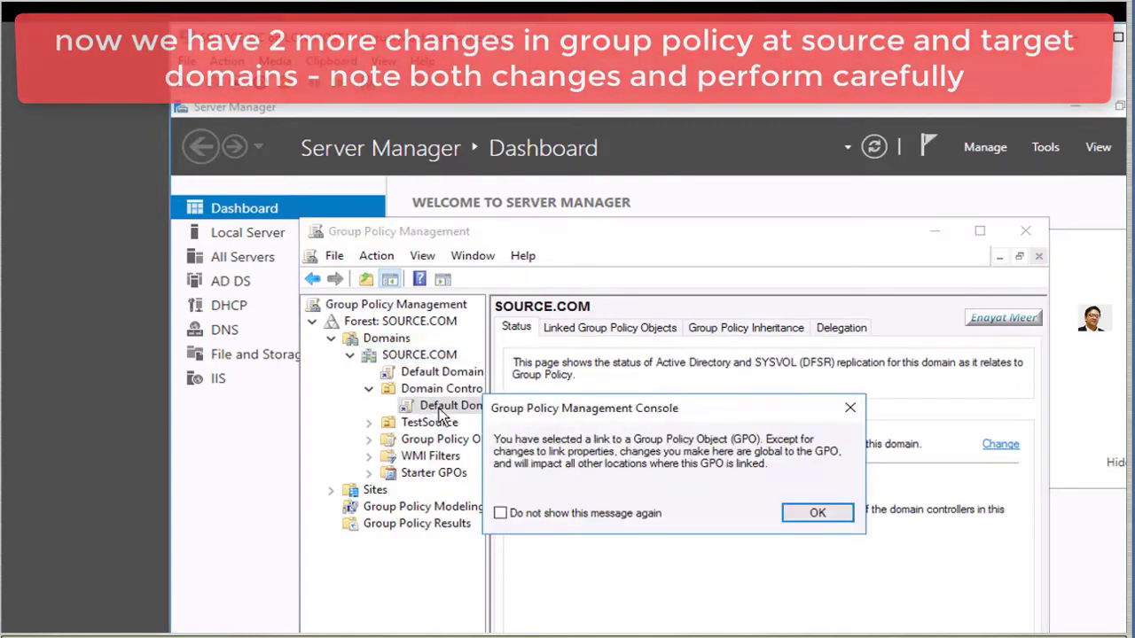
pyautogui.click(631, 516)
pyautogui.click(817, 516)
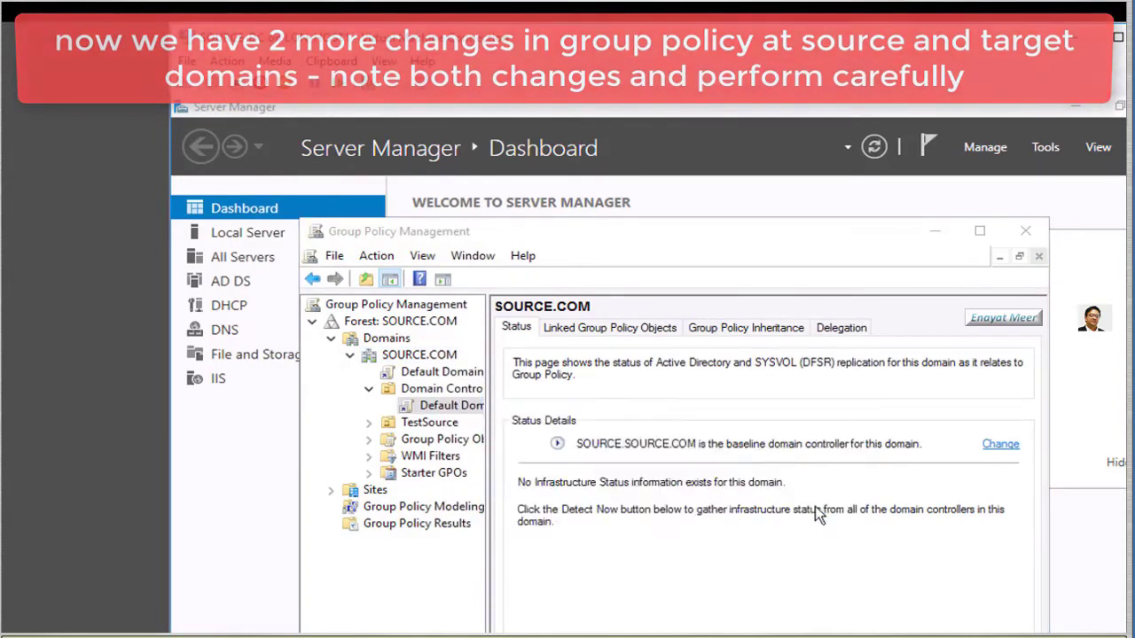
pyautogui.click(610, 330)
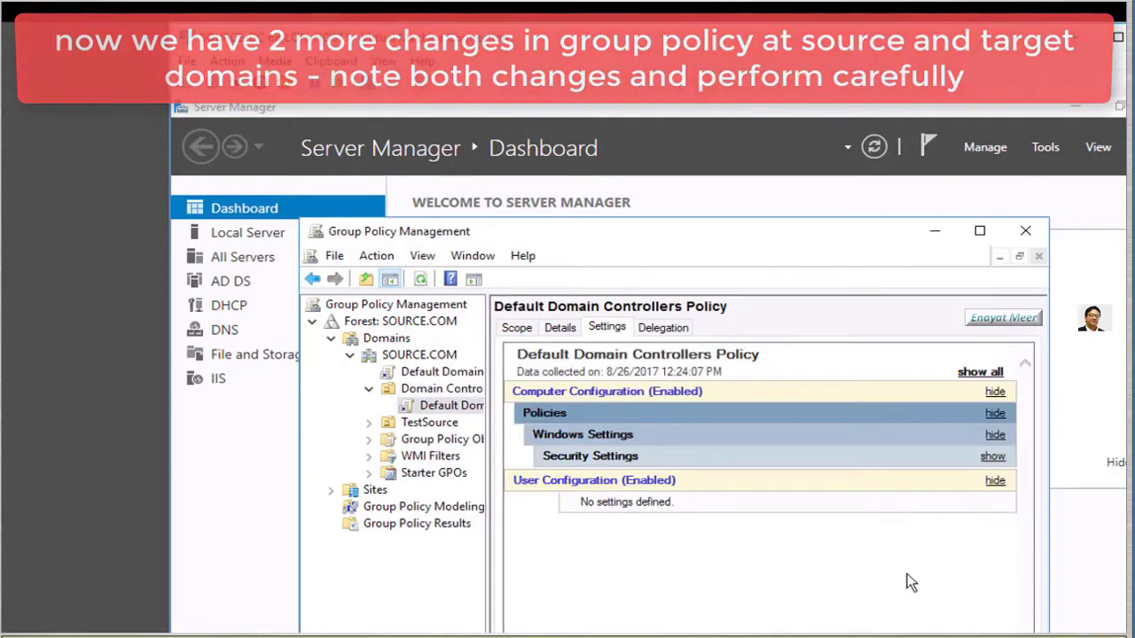
pyautogui.click(992, 457)
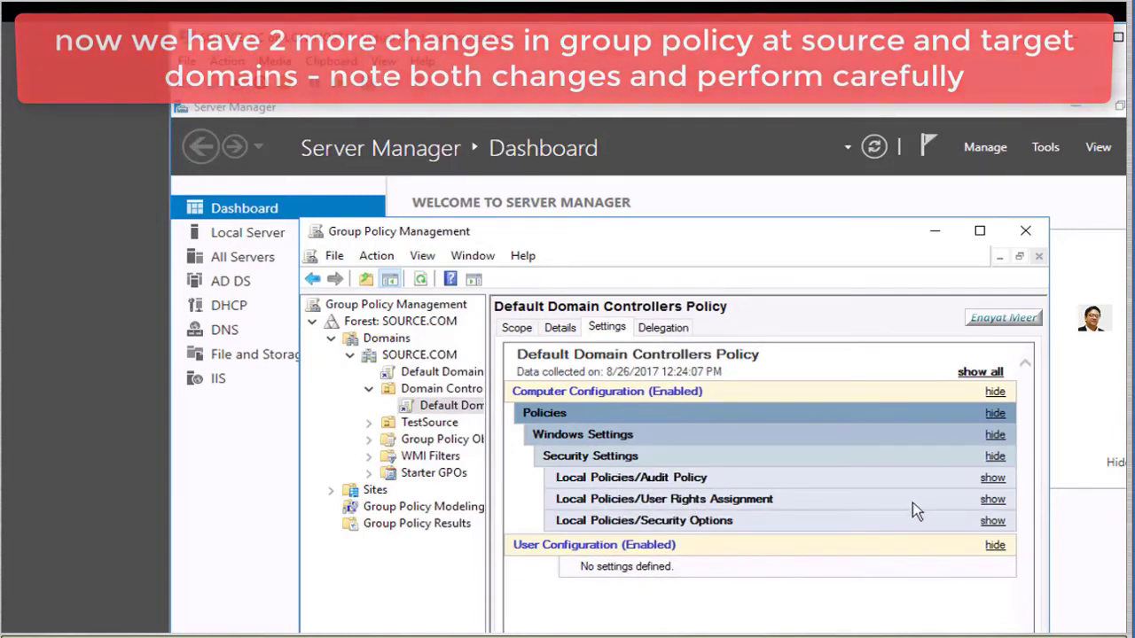
pyautogui.click(993, 478)
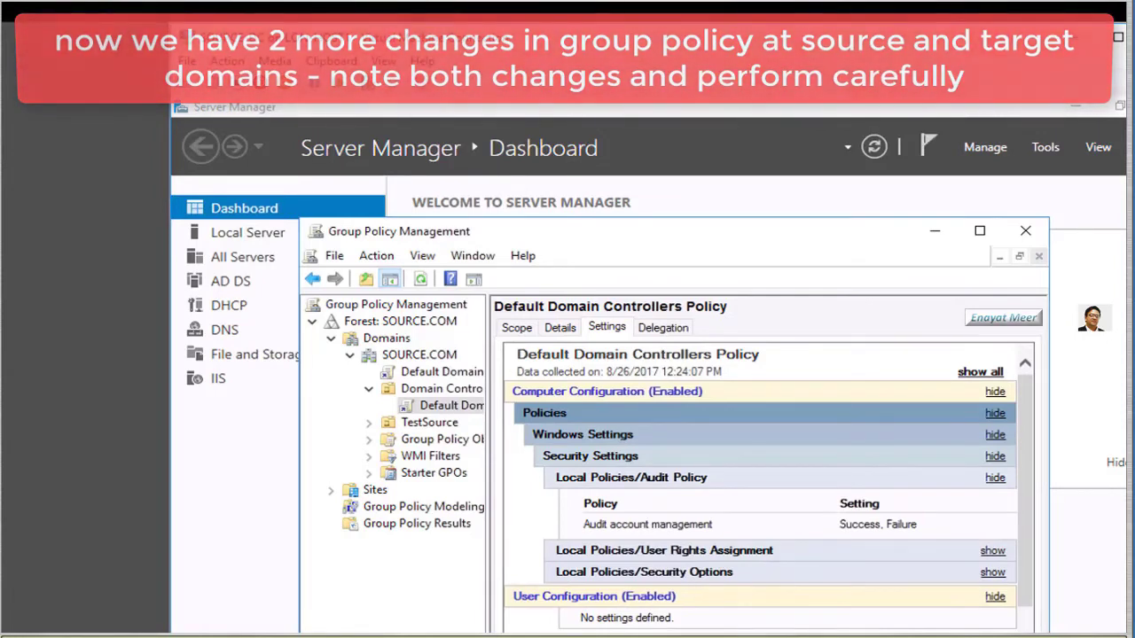
pyautogui.click(501, 585)
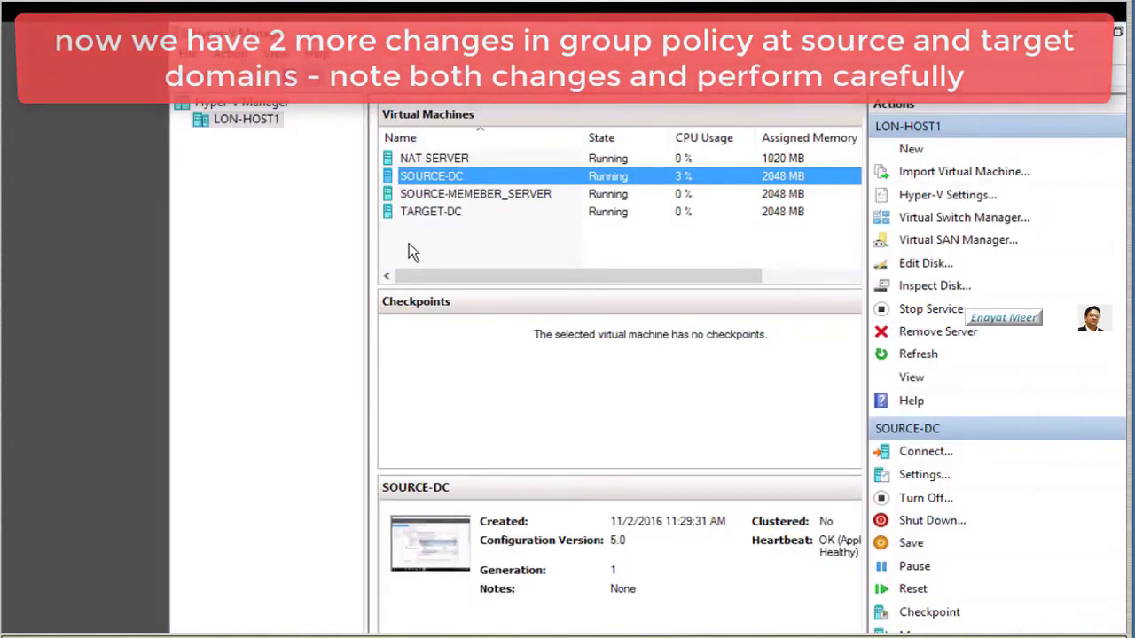
# Connect to the TARGET-DC virtual machine, send Ctrl+Alt+Delete and sign in with the administrator password.
pyautogui.click(426, 218)
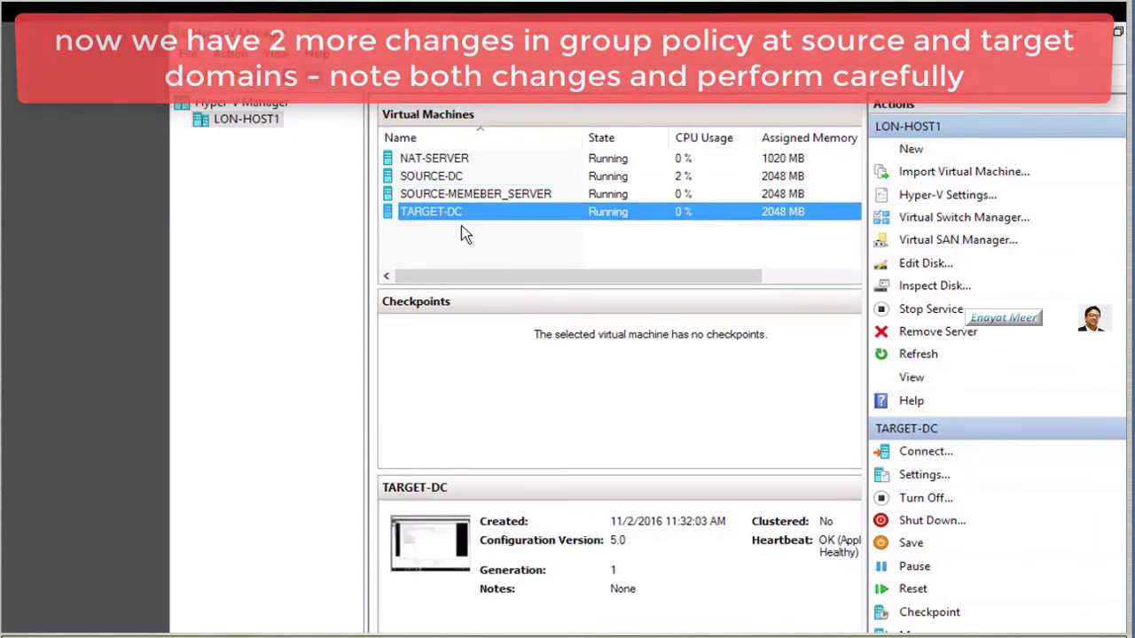
pyautogui.doubleClick(448, 218)
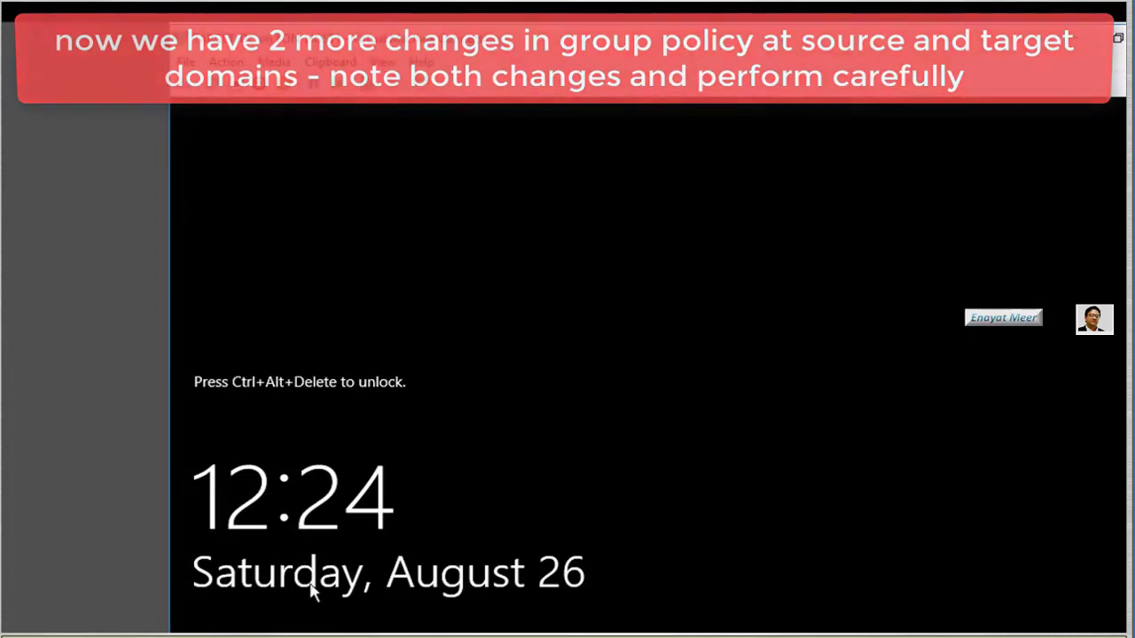
pyautogui.click(226, 62)
pyautogui.click(257, 85)
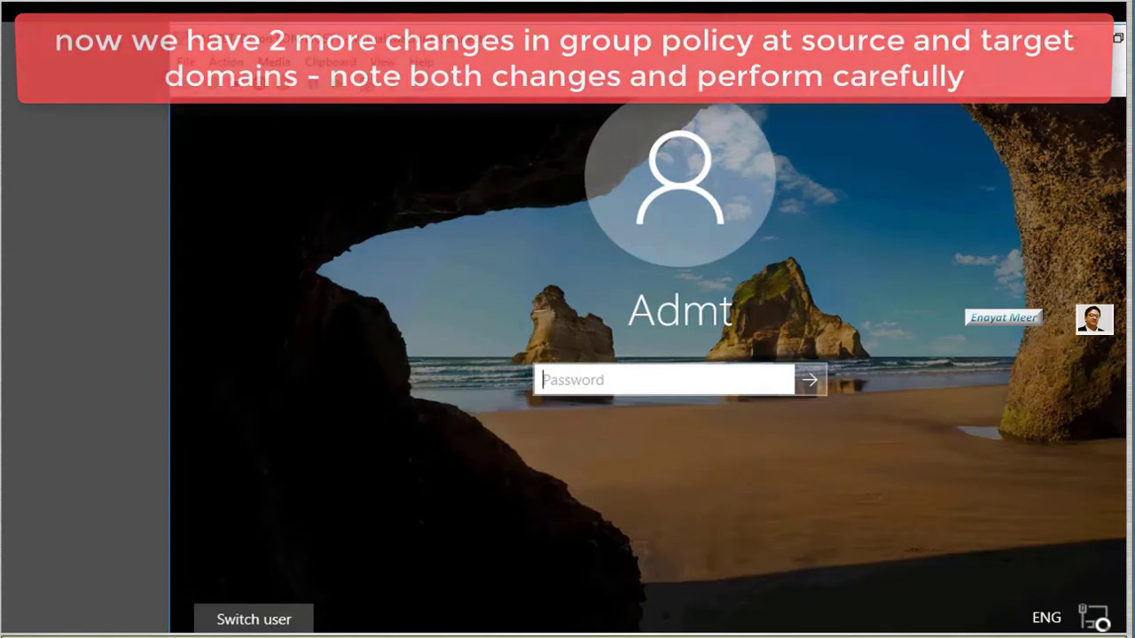
pyautogui.click(810, 381)
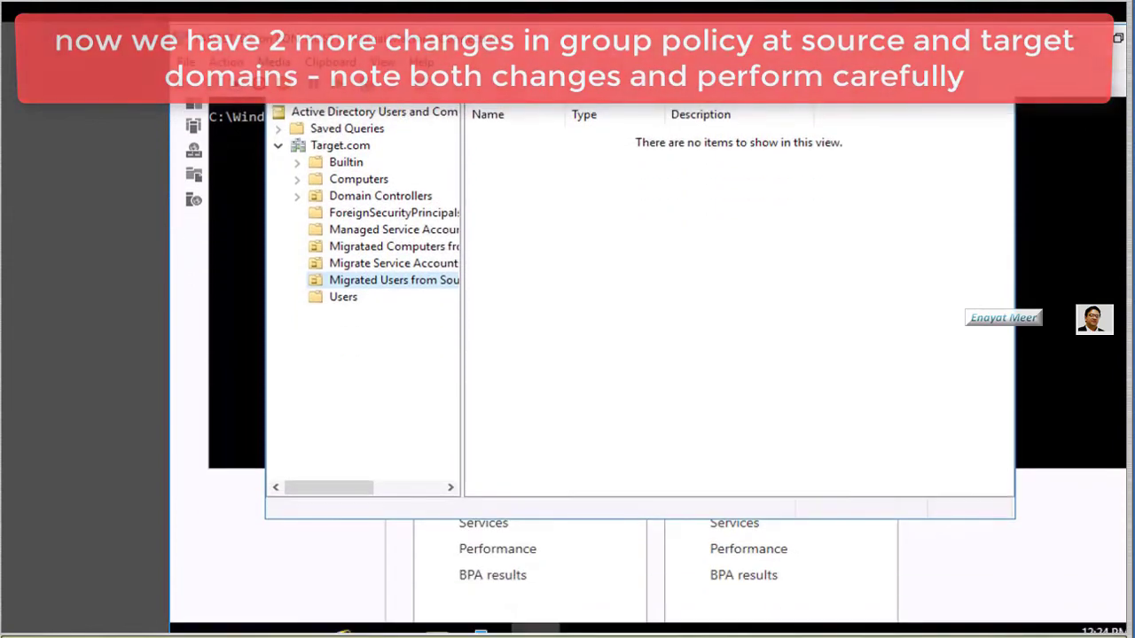
# Launch Group Policy Management from Server Manager and expand the forest down to the Target.com domain.
pyautogui.hotkey('alt', 'Tab')
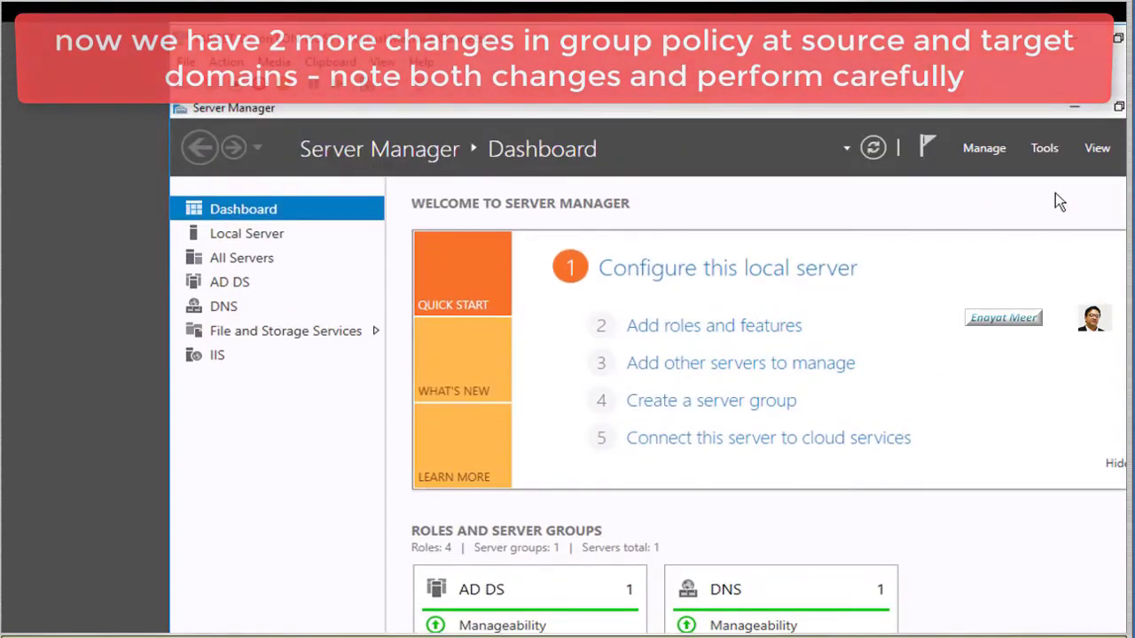
pyautogui.click(1043, 149)
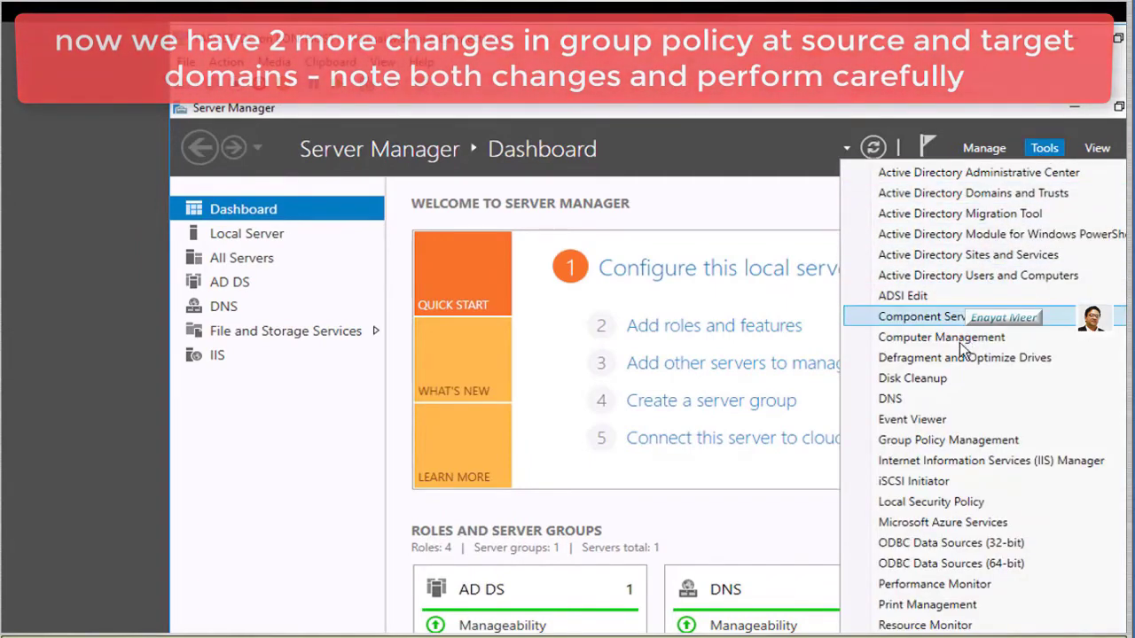
pyautogui.click(946, 441)
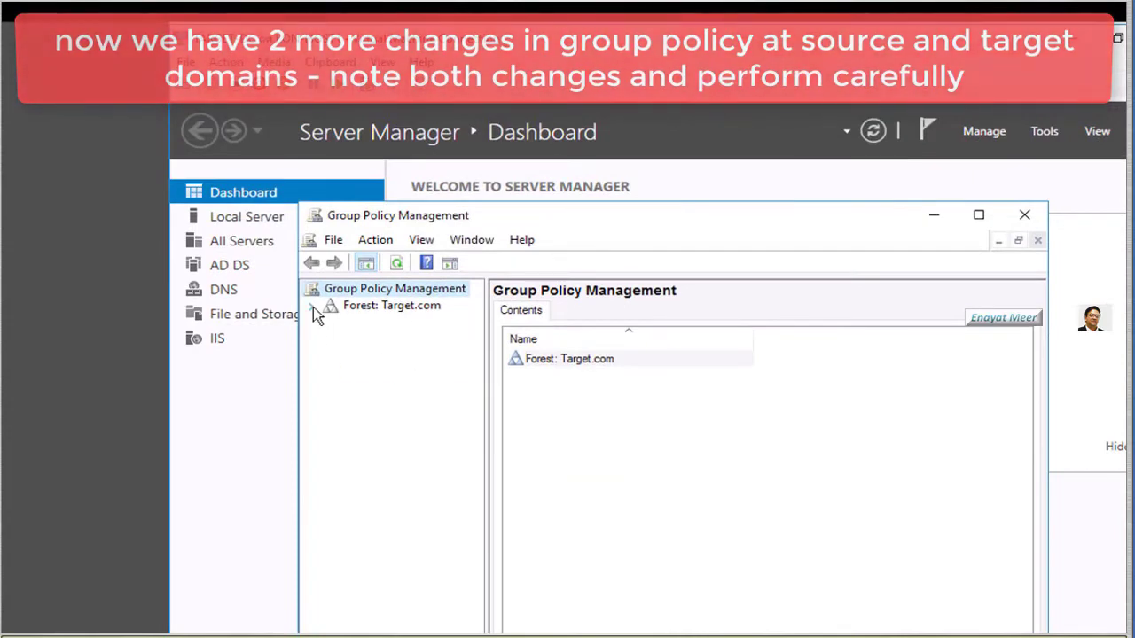
pyautogui.click(311, 306)
pyautogui.click(380, 323)
pyautogui.click(330, 323)
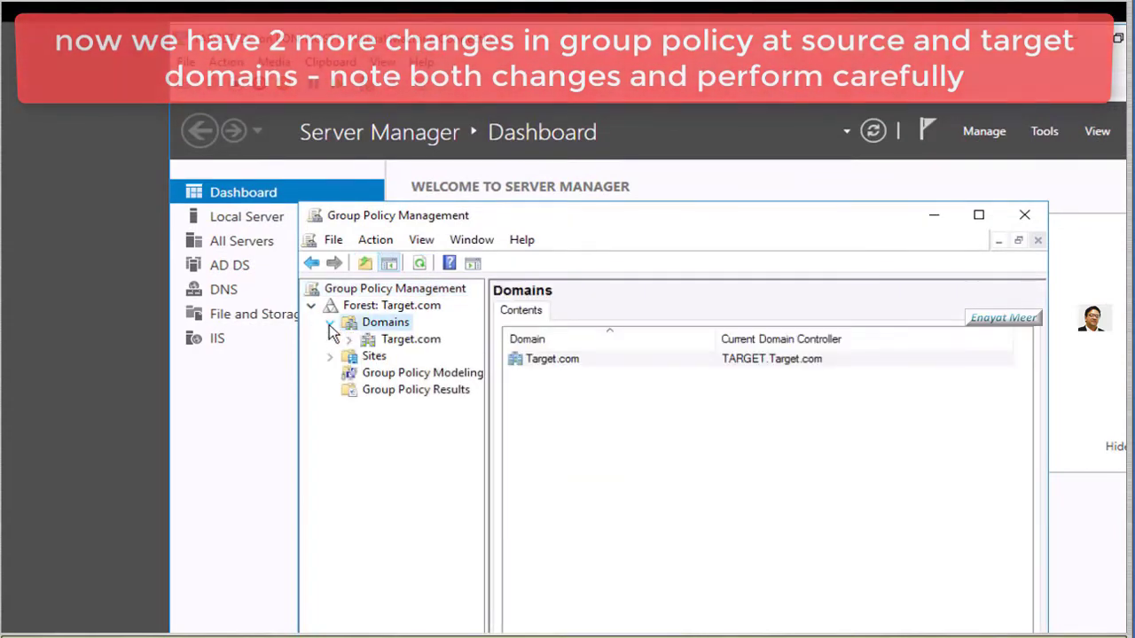
pyautogui.click(394, 342)
pyautogui.click(350, 342)
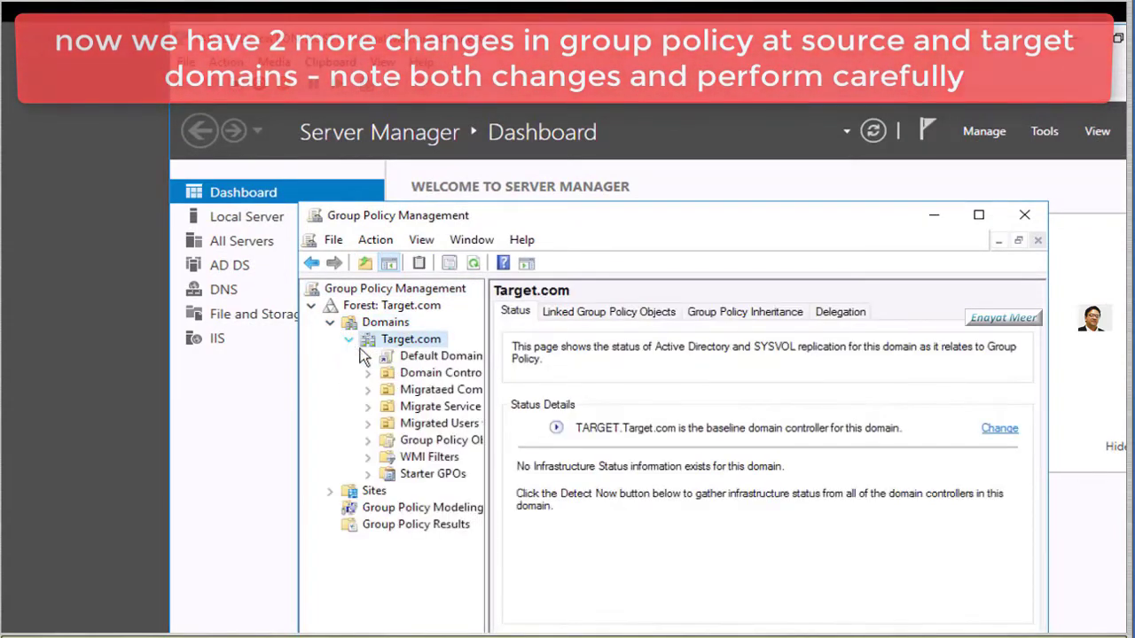
pyautogui.click(416, 358)
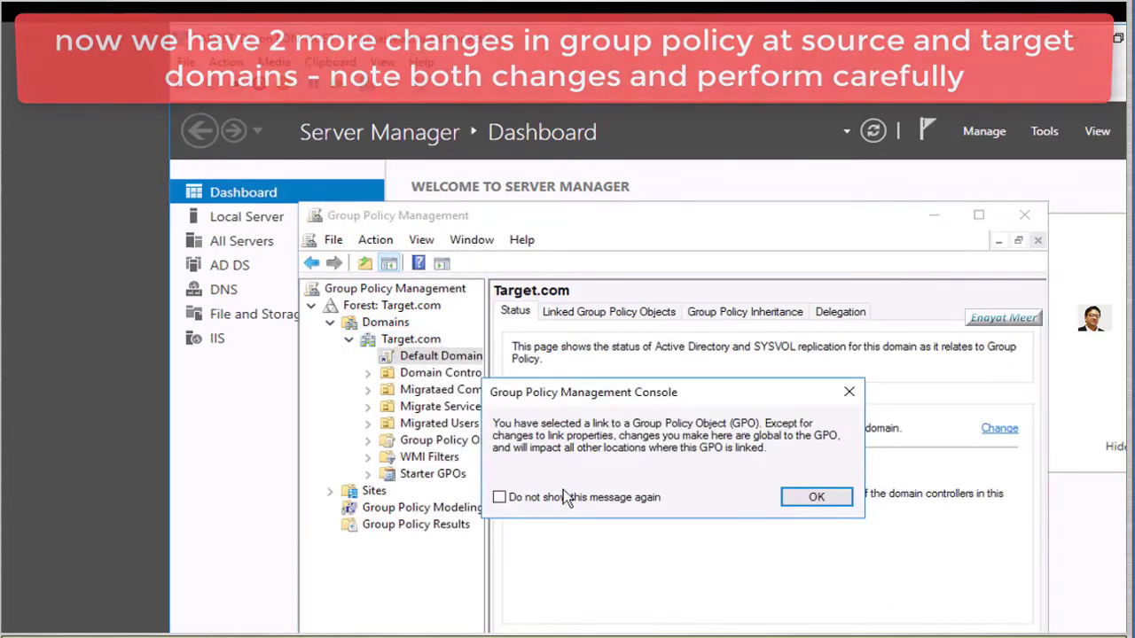
pyautogui.click(821, 501)
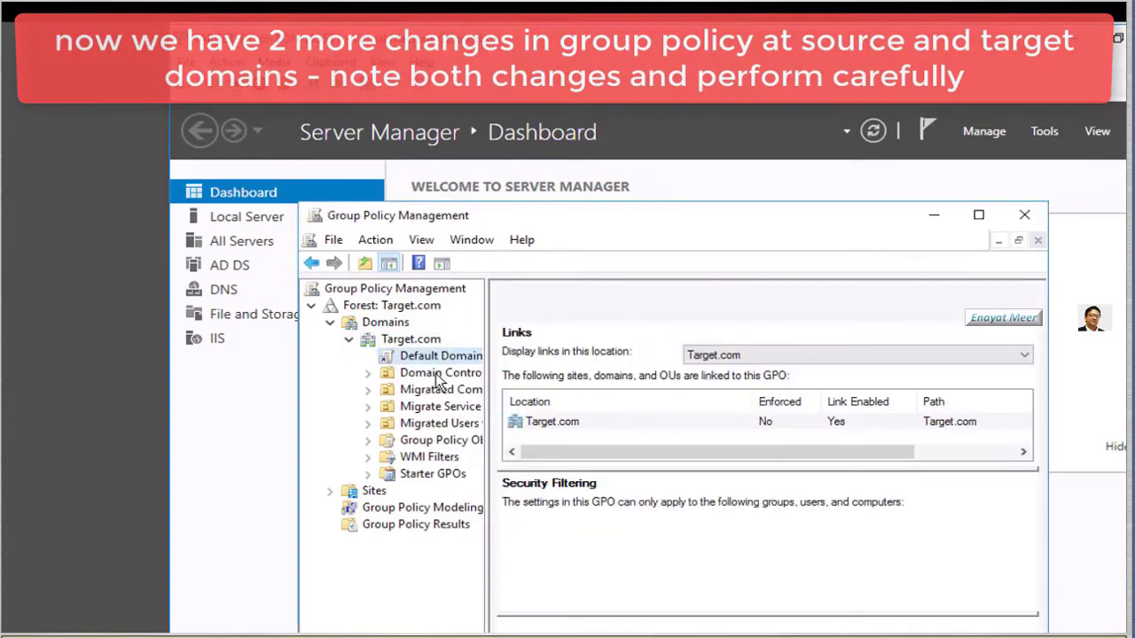
# Open the Default Domain Controllers Policy under Domain Controllers for editing.
pyautogui.click(410, 376)
pyautogui.click(368, 374)
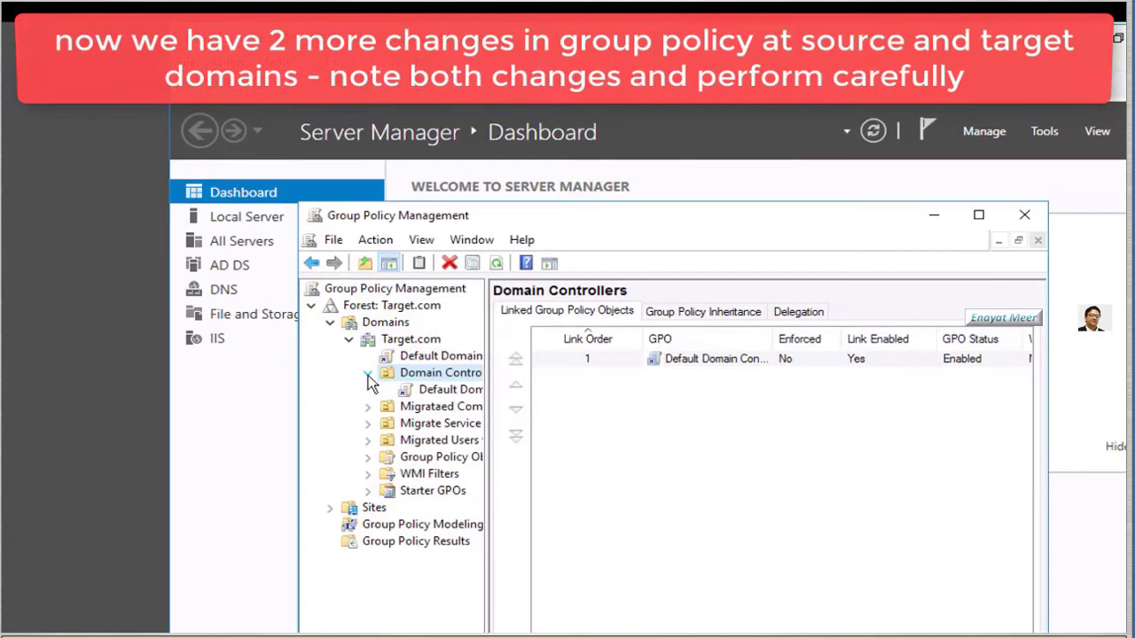
pyautogui.click(445, 394)
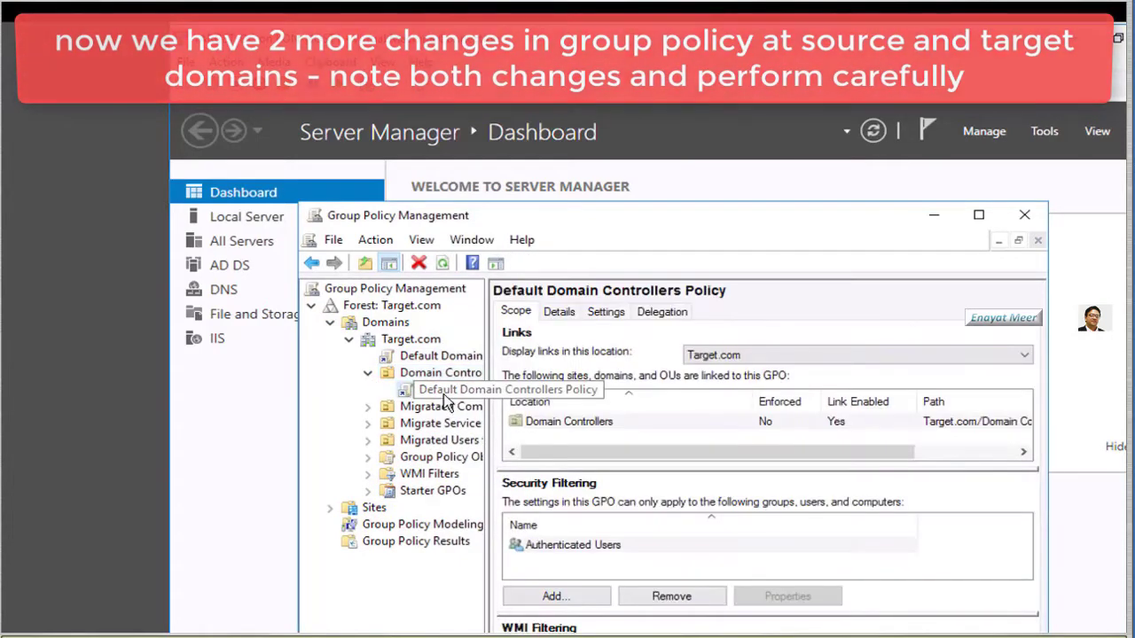
pyautogui.rightClick(446, 394)
pyautogui.click(488, 410)
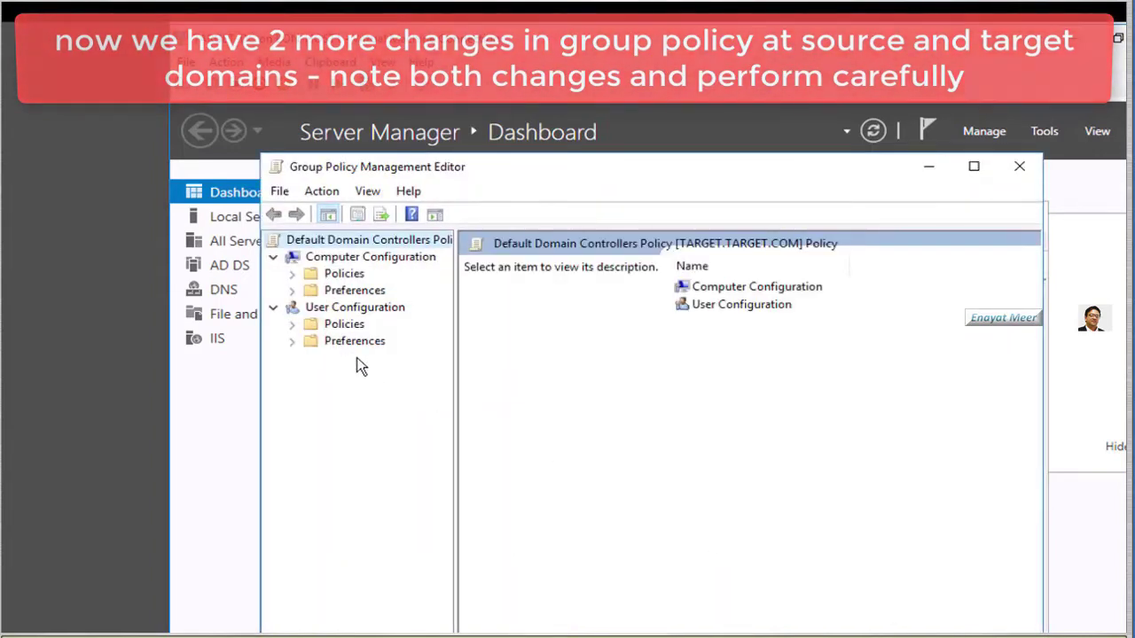
# Navigate to Policies > Windows Settings > Security Settings > Local Policies > Audit Policy.
pyautogui.click(291, 273)
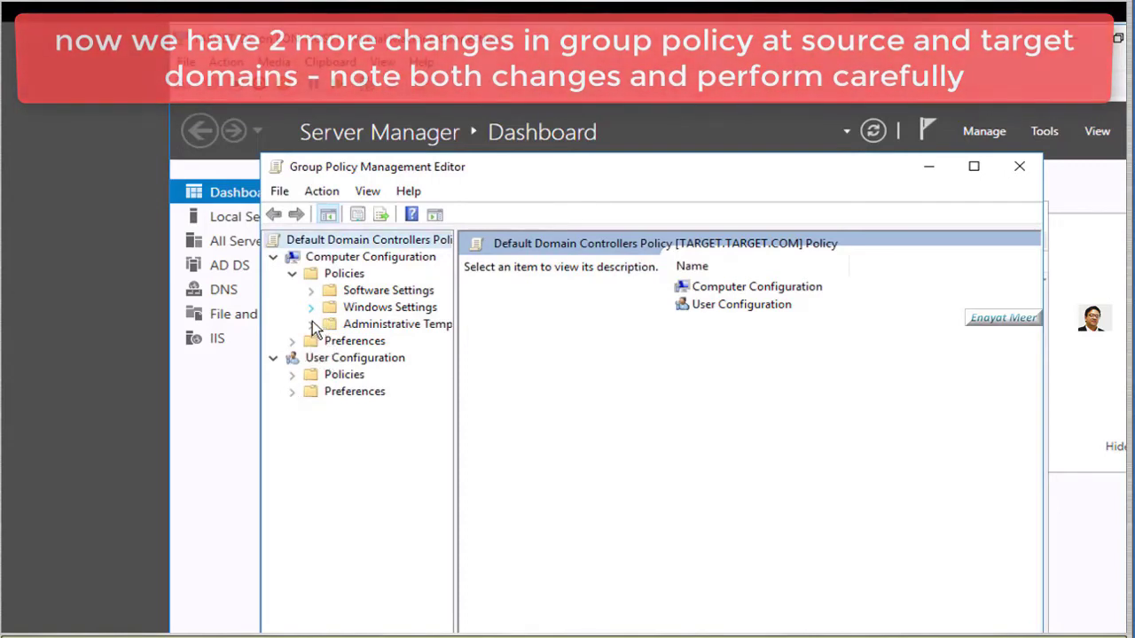
pyautogui.click(312, 307)
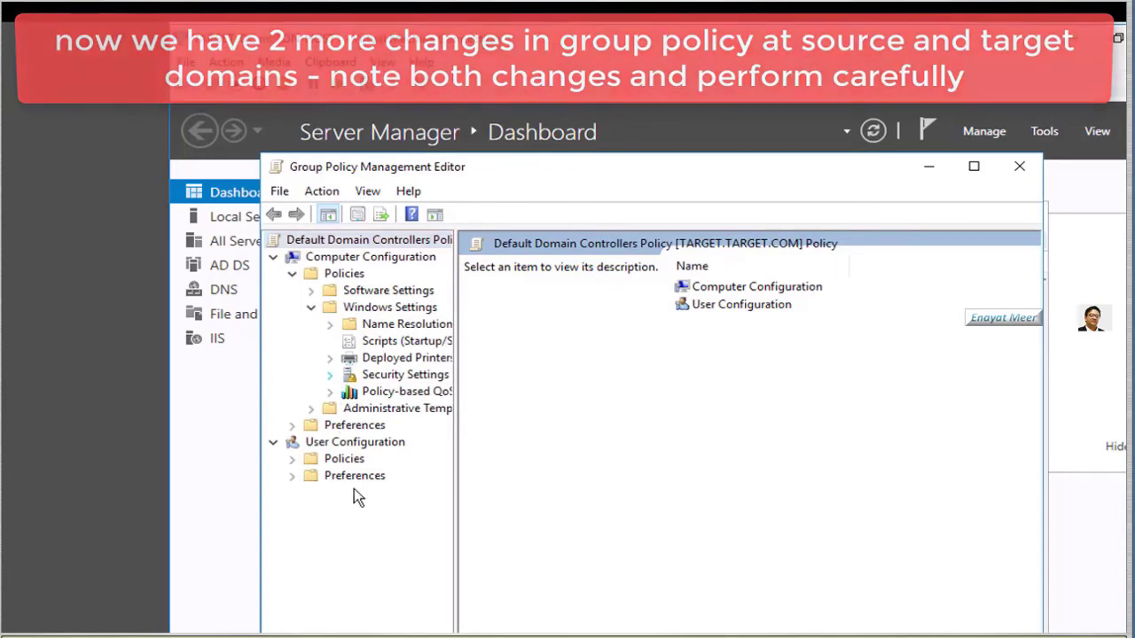
pyautogui.click(330, 375)
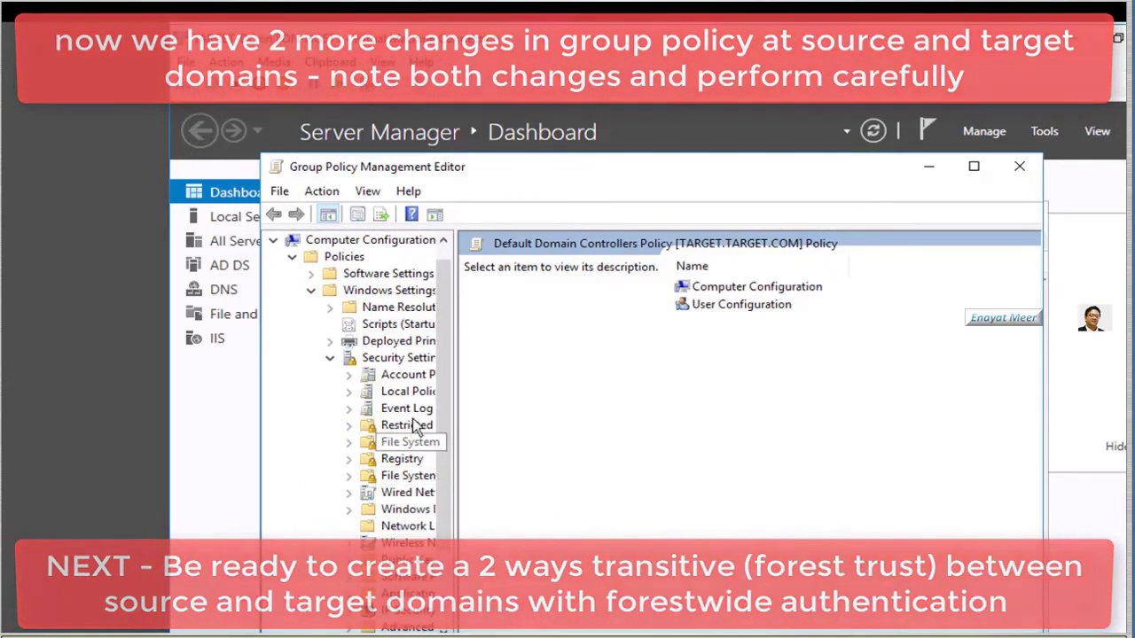
pyautogui.click(349, 392)
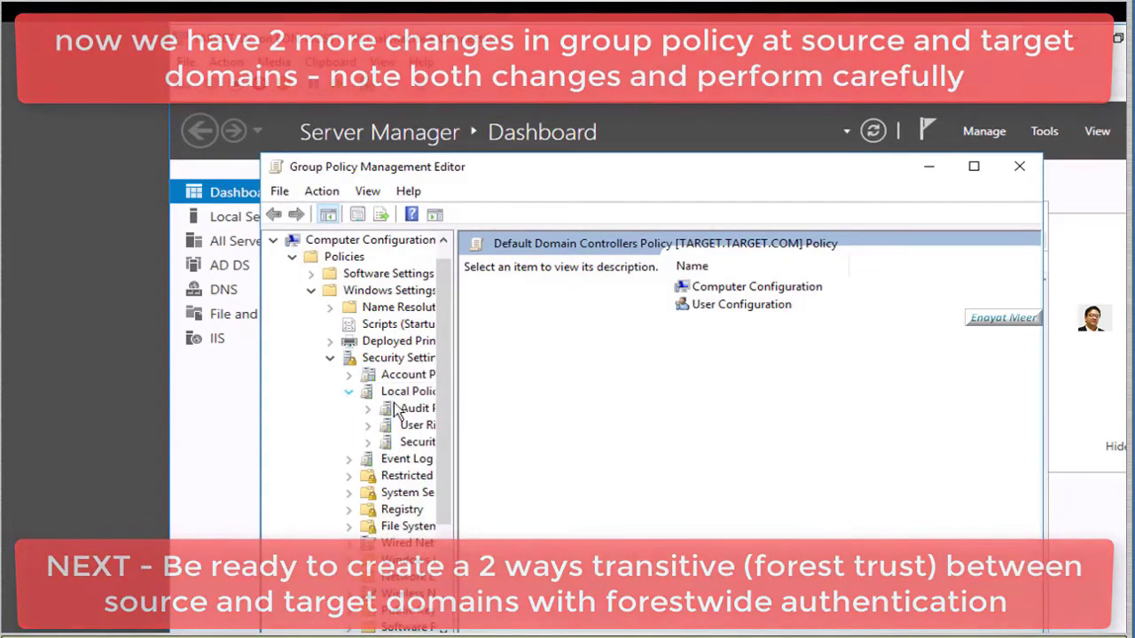
pyautogui.click(414, 408)
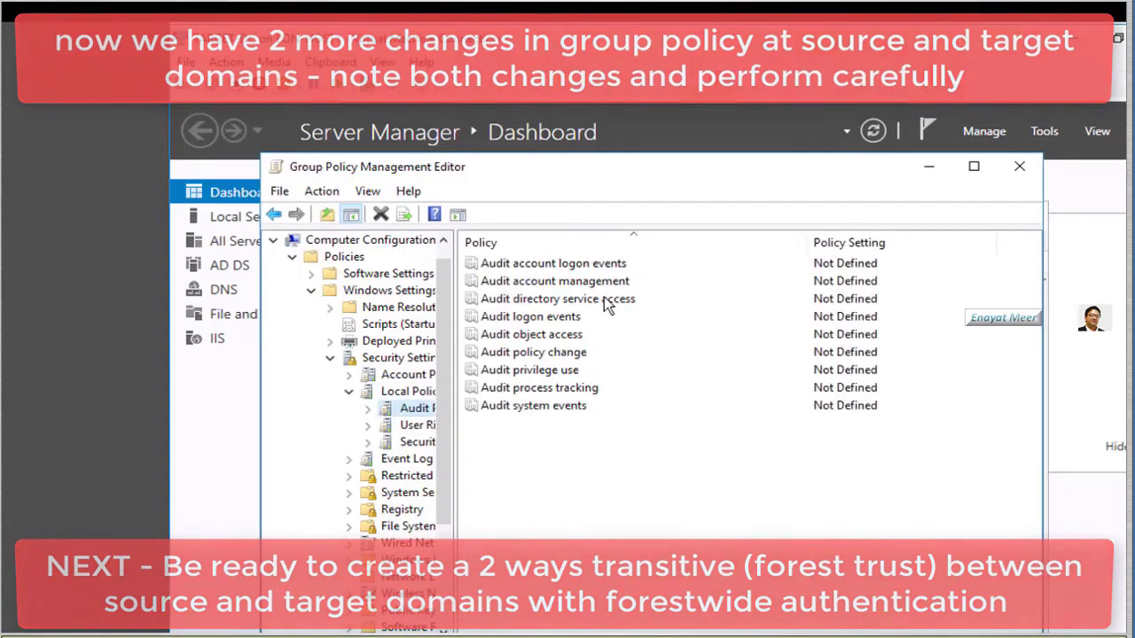
# Set Audit account management to Success and Failure, apply, and close the editor.
pyautogui.doubleClick(603, 282)
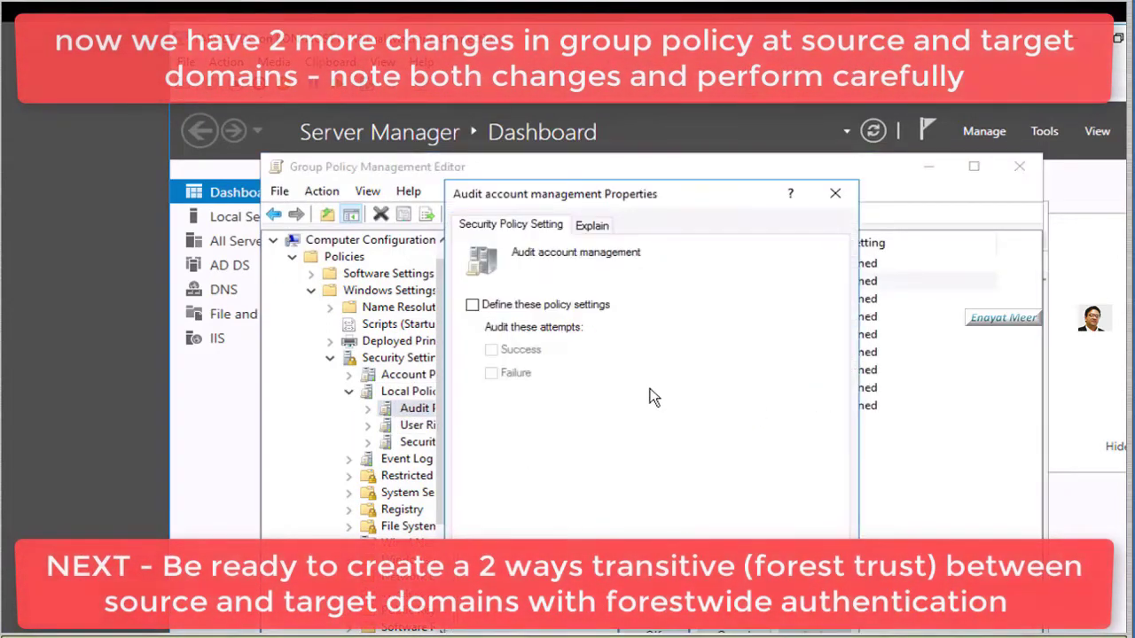
pyautogui.click(473, 305)
pyautogui.click(492, 349)
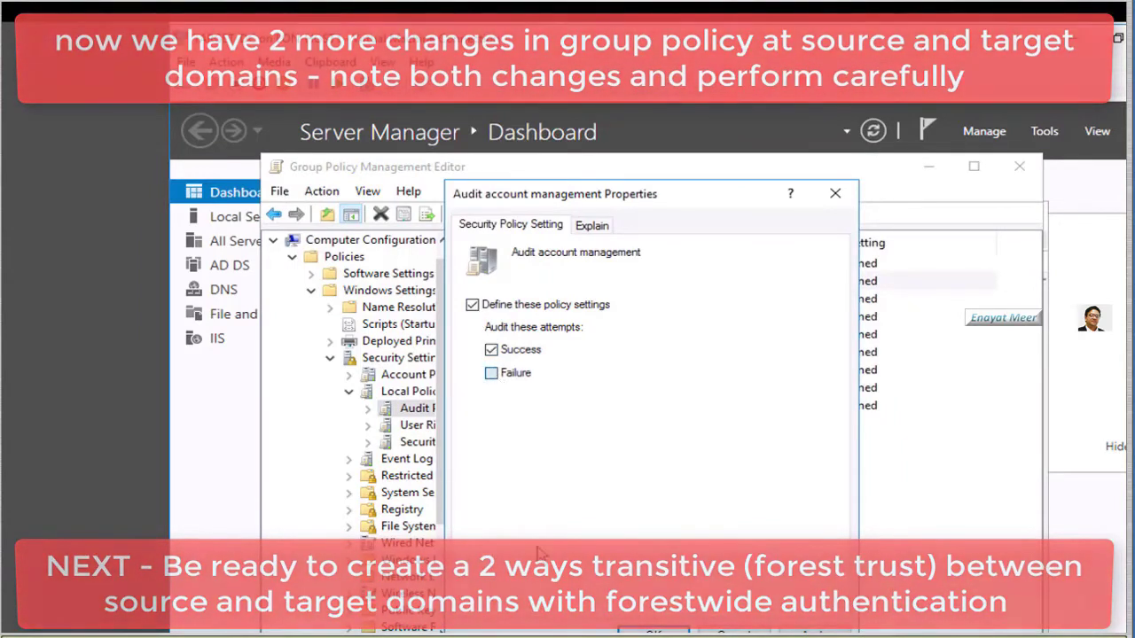
pyautogui.click(491, 373)
pyautogui.click(671, 616)
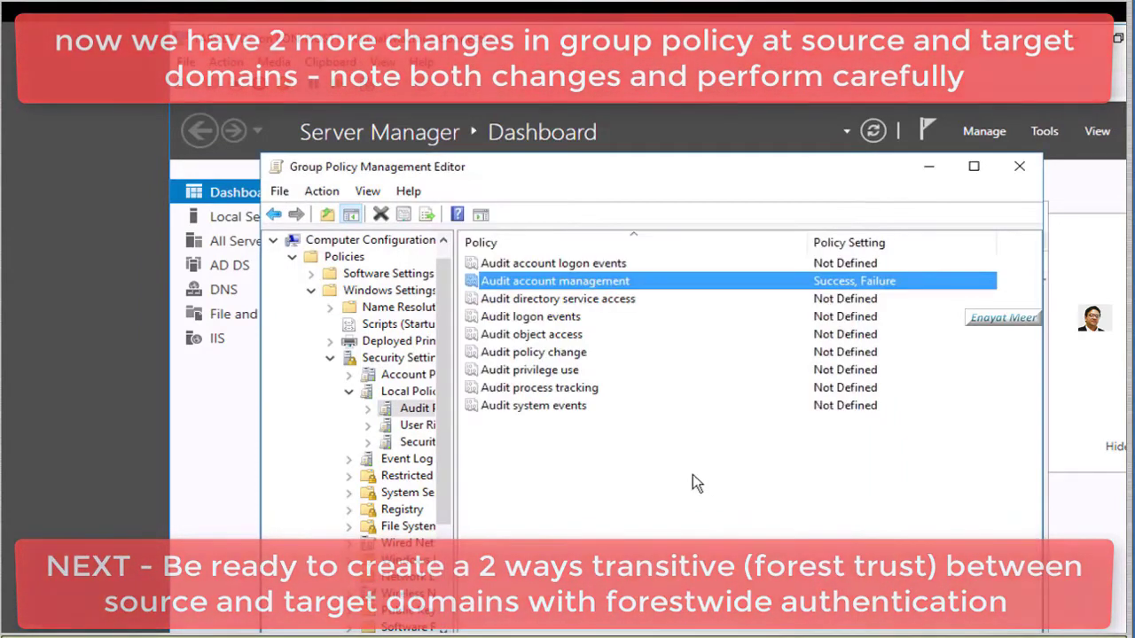
pyautogui.click(1019, 168)
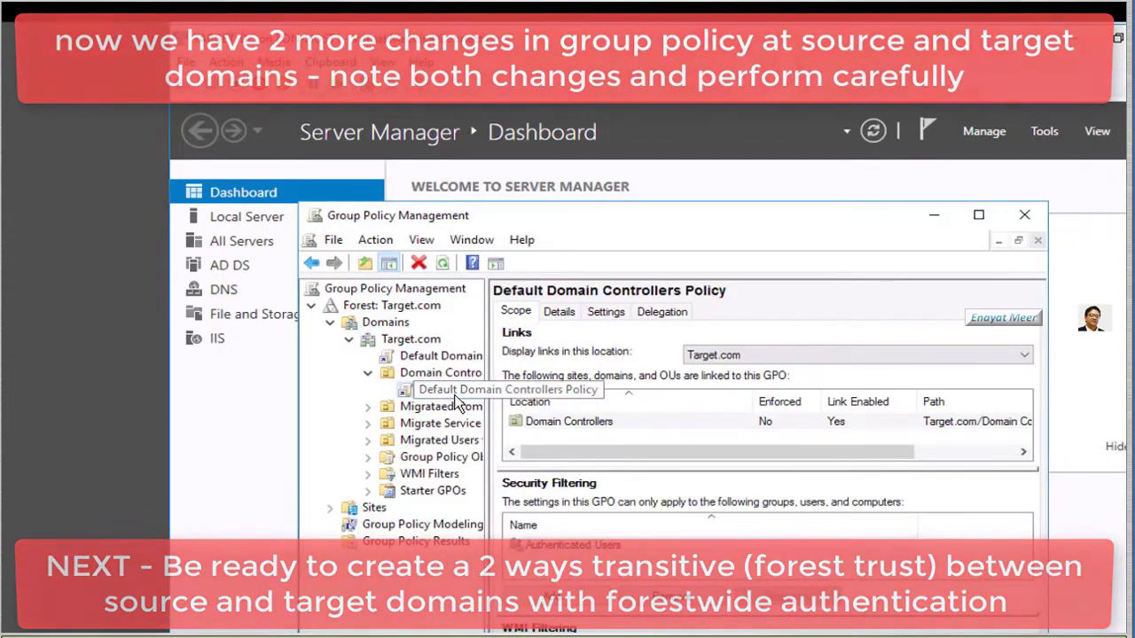
# Show the policy's Settings report with Security Settings and Audit Policy expanded to verify account management auditing.
pyautogui.click(605, 312)
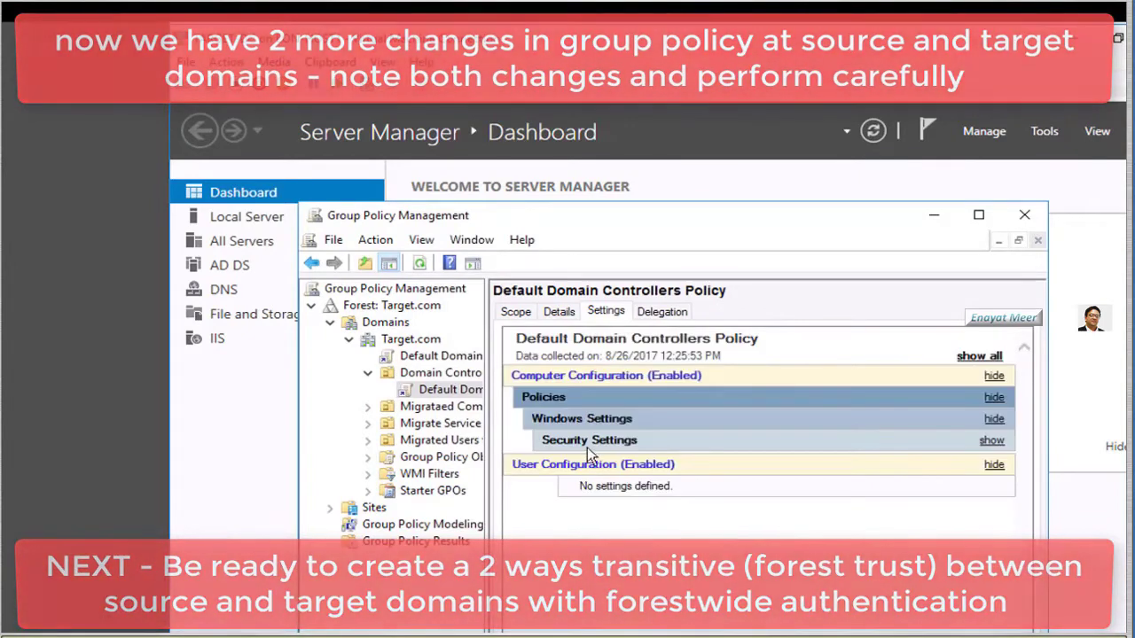
pyautogui.click(992, 441)
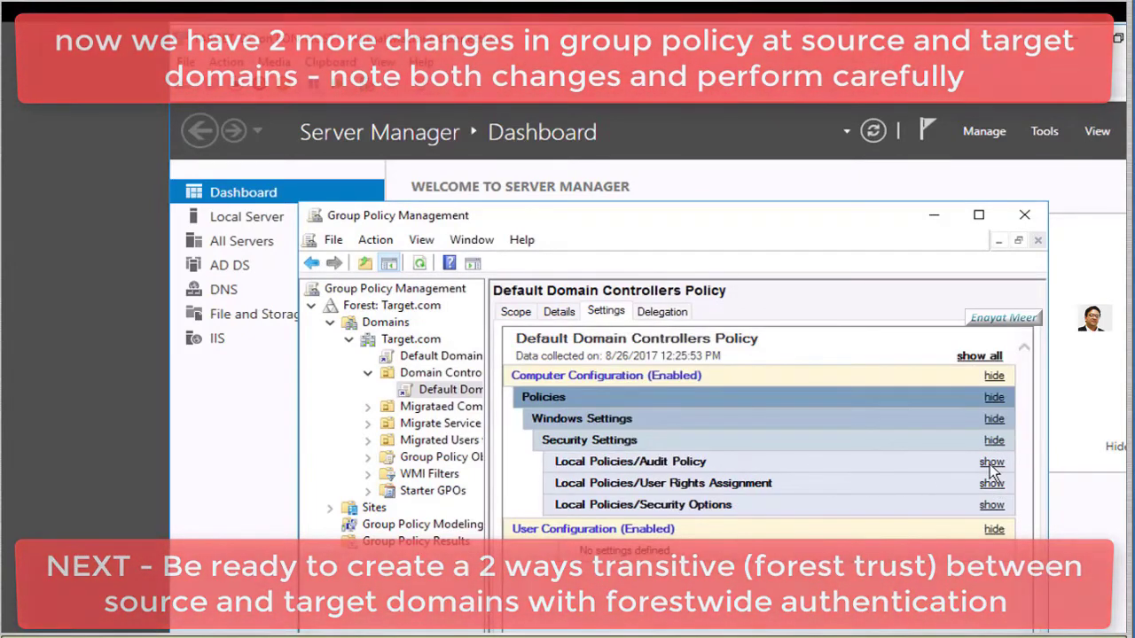
pyautogui.click(992, 462)
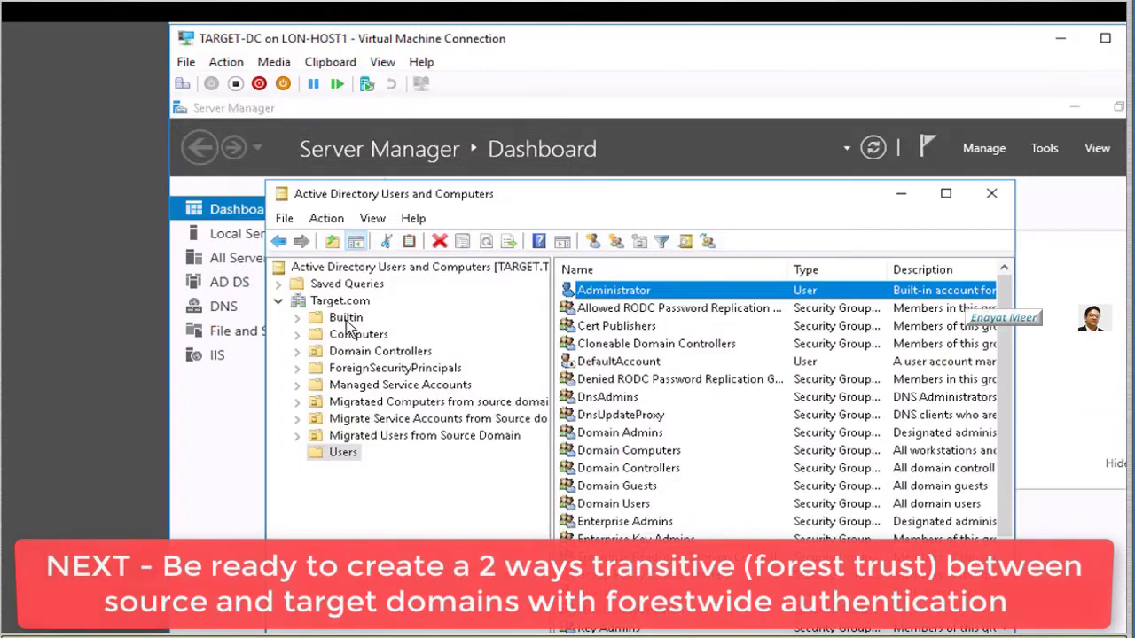
# Open Target.com's Builtin Administrators group properties and view its Members list.
pyautogui.click(346, 317)
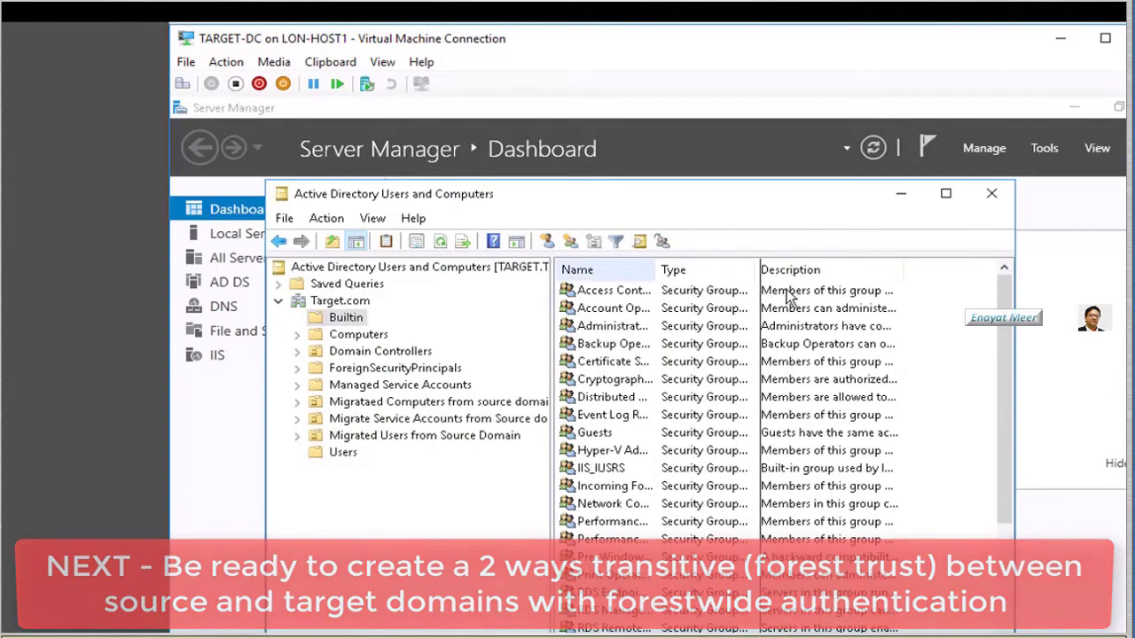
pyautogui.doubleClick(657, 270)
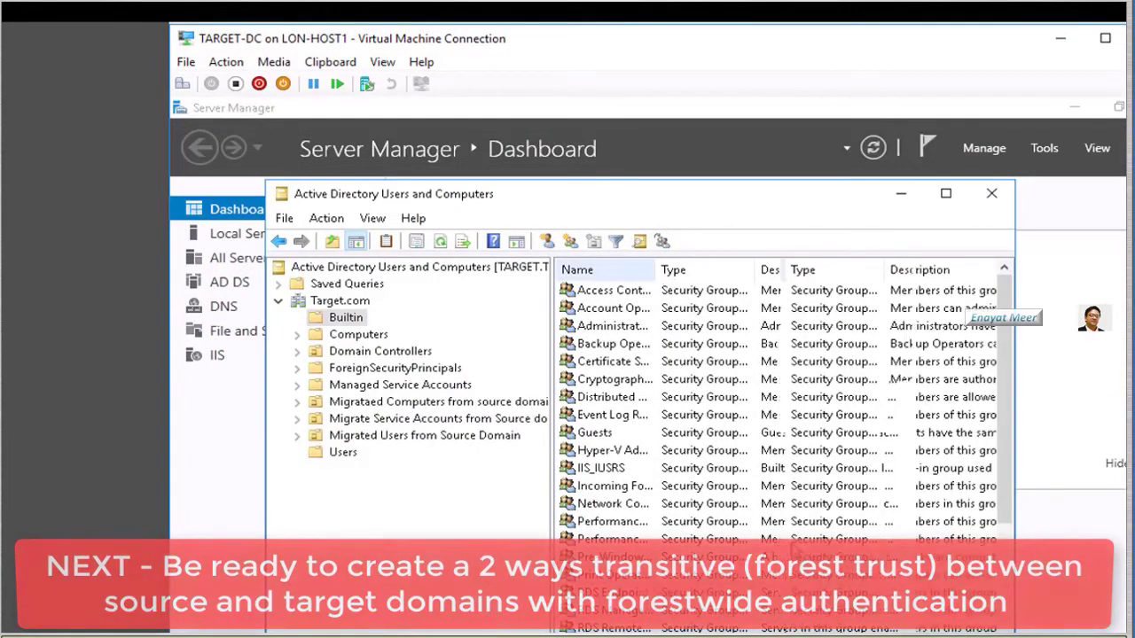
pyautogui.click(628, 328)
pyautogui.rightClick(628, 328)
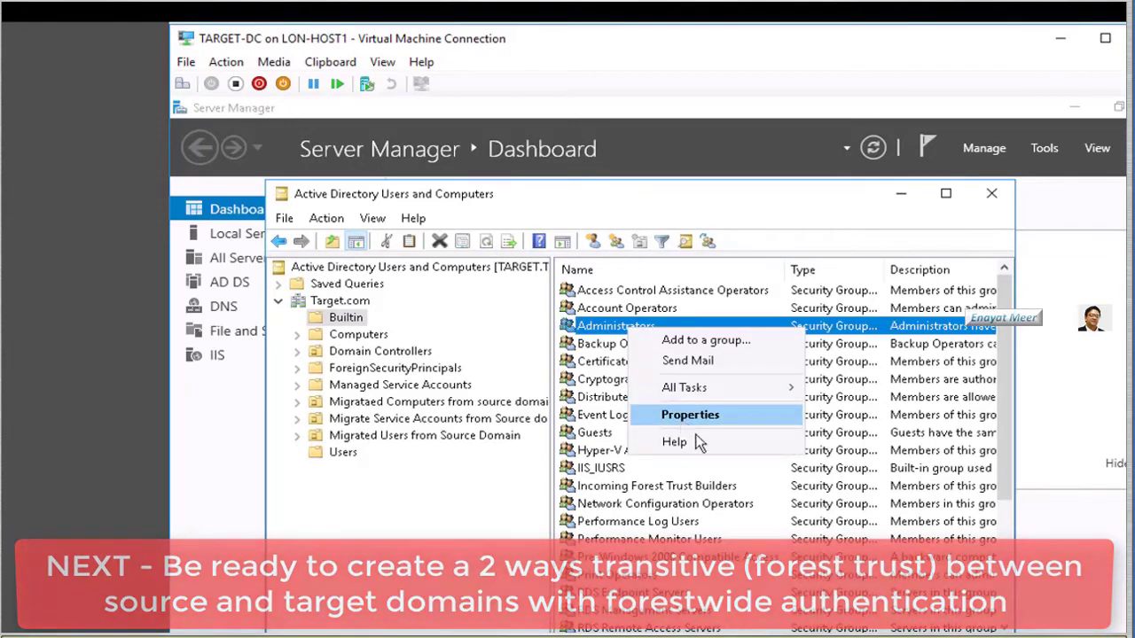
pyautogui.click(690, 415)
pyautogui.click(516, 221)
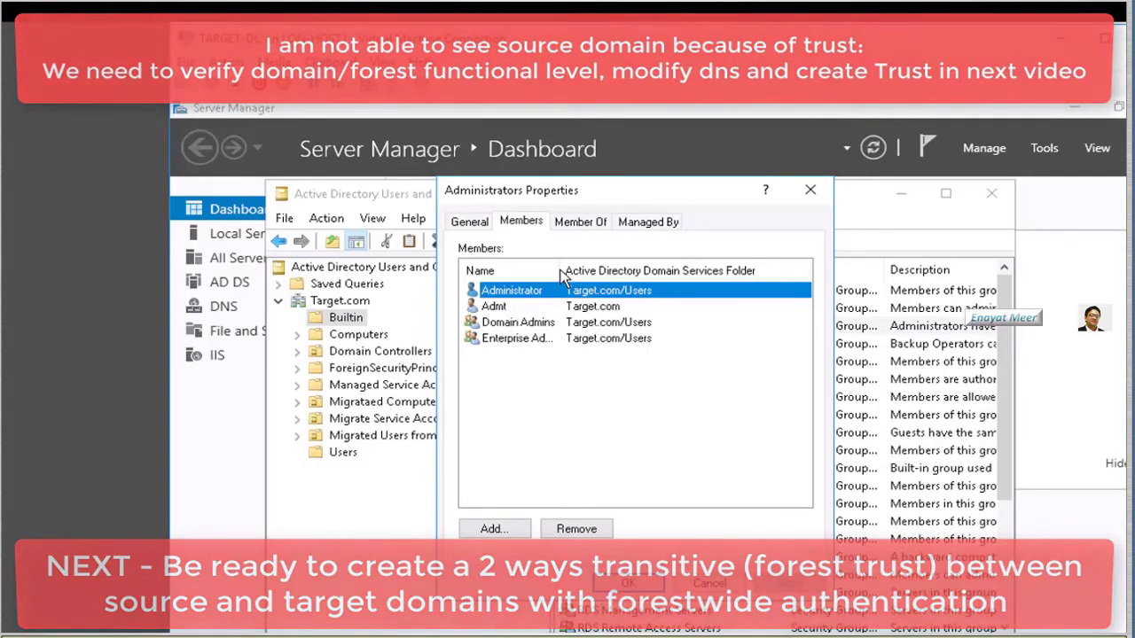
# Widen the Name column and review the Admt, Domain Admins and Enterprise Admins members.
pyautogui.moveTo(561, 278); pyautogui.dragTo(631, 271)
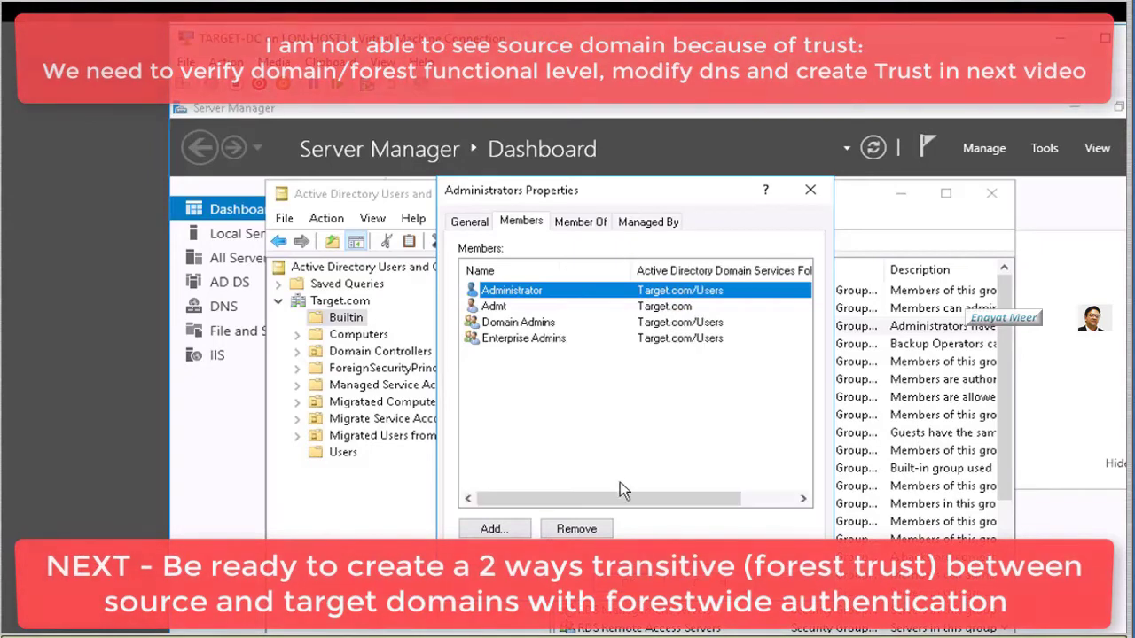
pyautogui.click(510, 307)
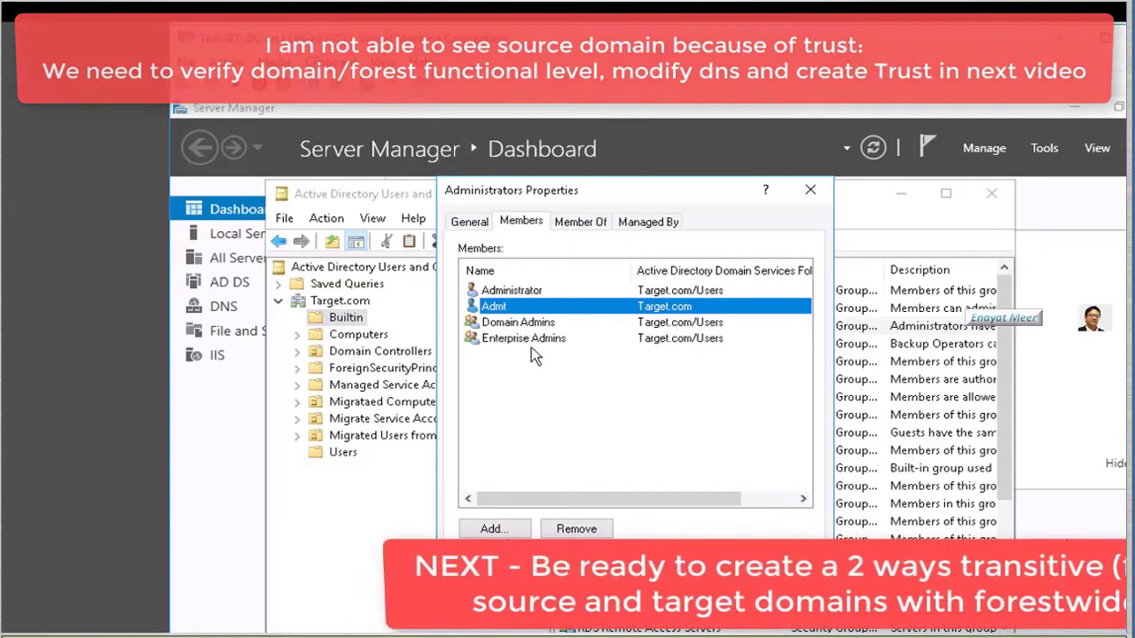
pyautogui.click(507, 322)
pyautogui.click(504, 341)
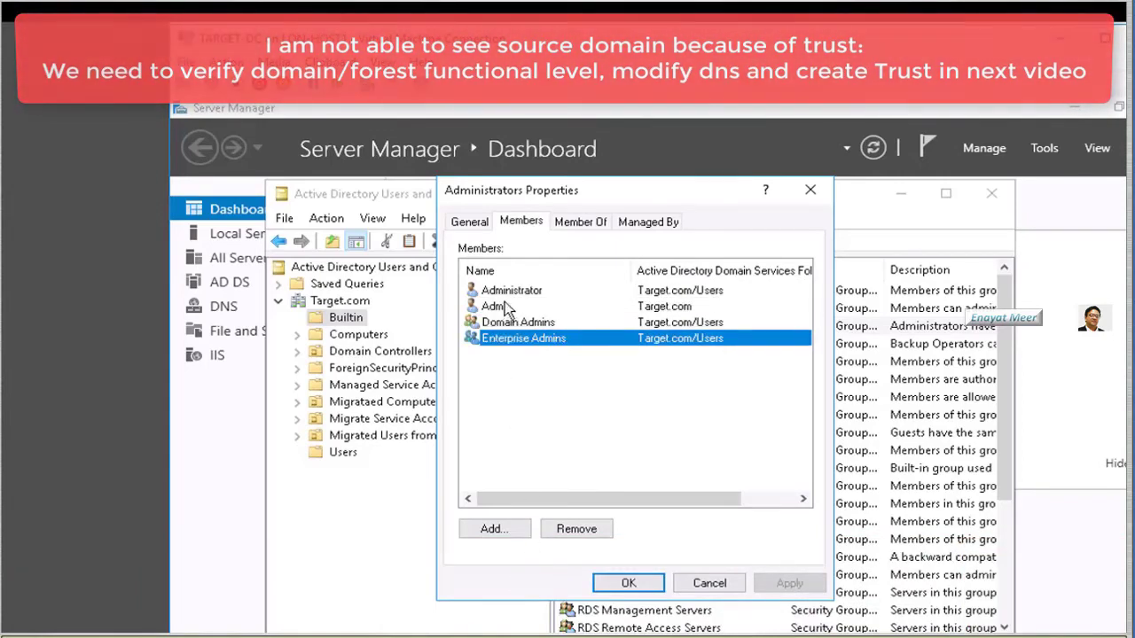
# Open the Add member search locations and expand Target.com to check for the source domain.
pyautogui.hotkey('alt', 'd')
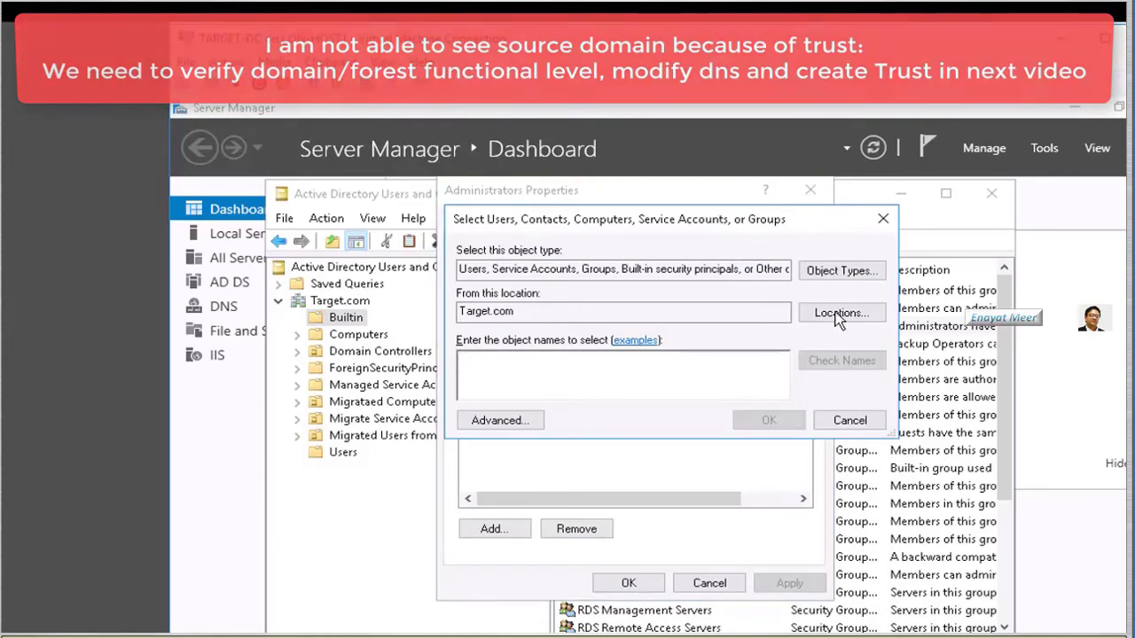
pyautogui.click(839, 313)
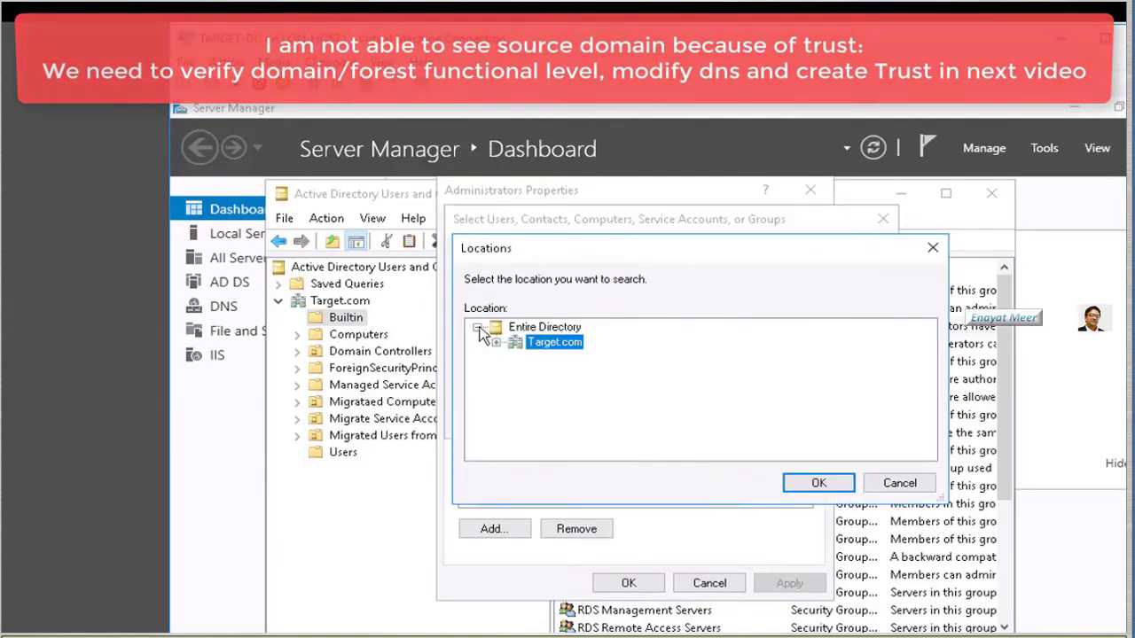
pyautogui.click(496, 344)
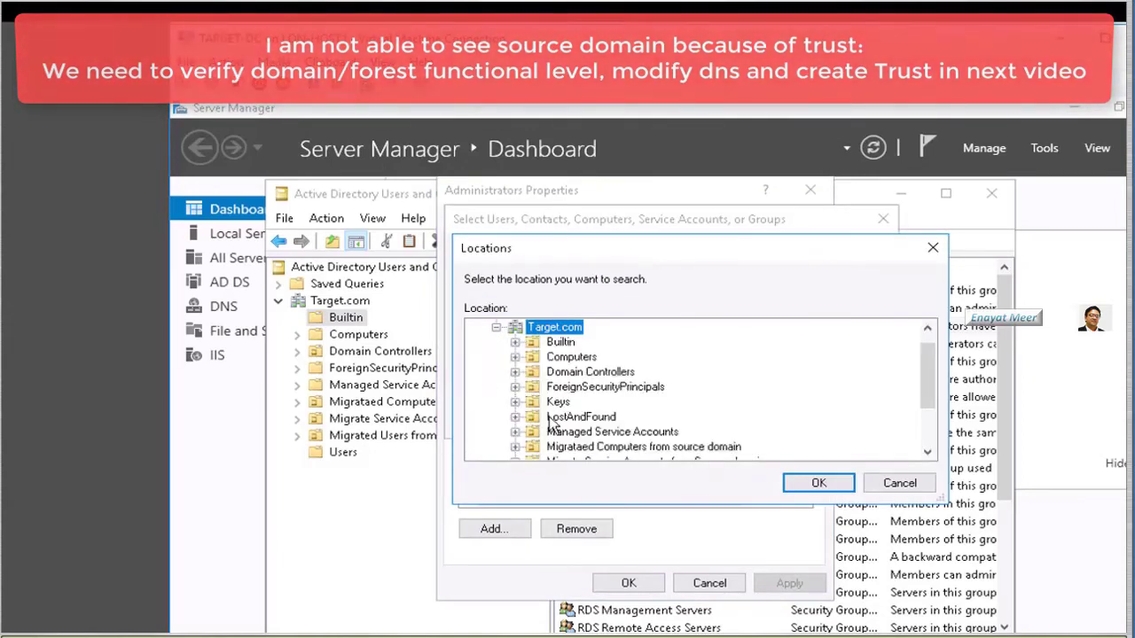
pyautogui.moveTo(929, 387); pyautogui.dragTo(920, 334)
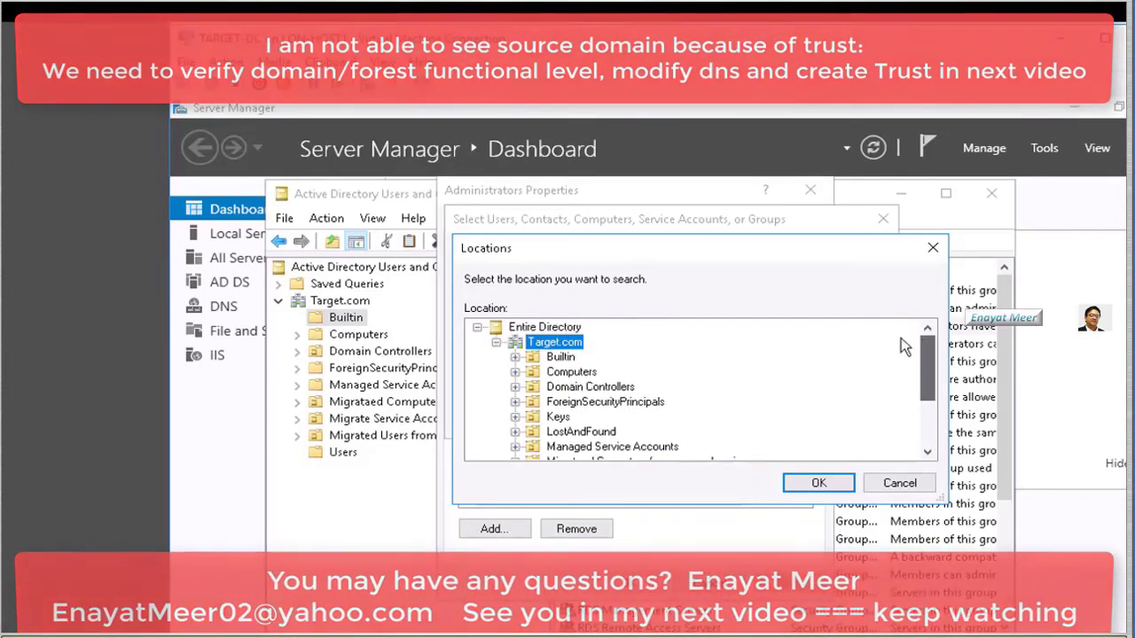
pyautogui.click(497, 343)
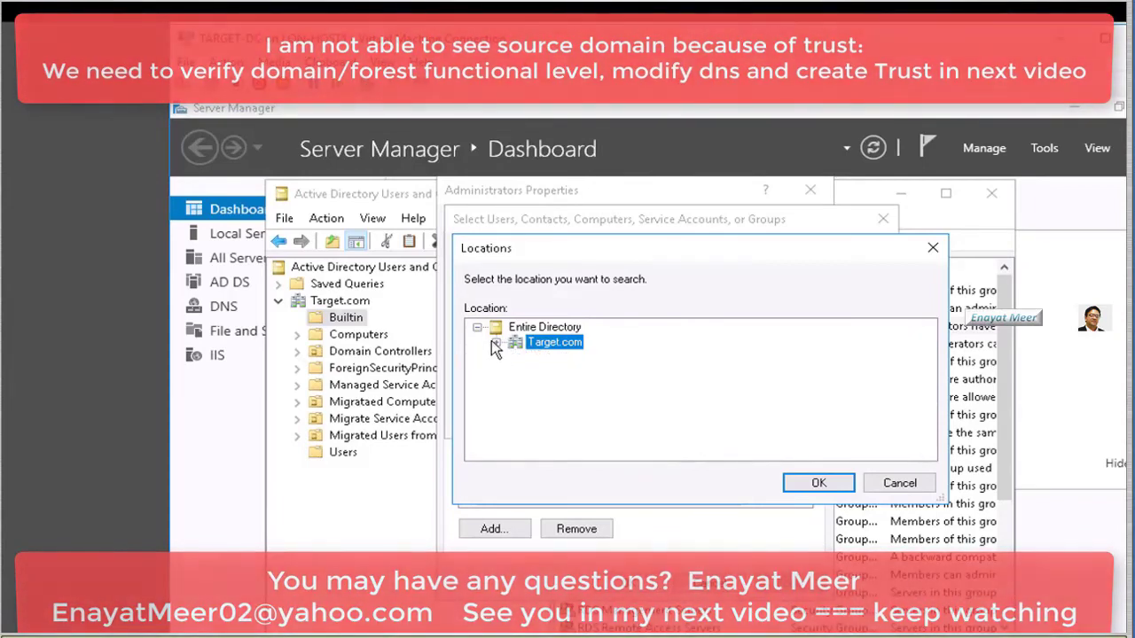
pyautogui.click(496, 343)
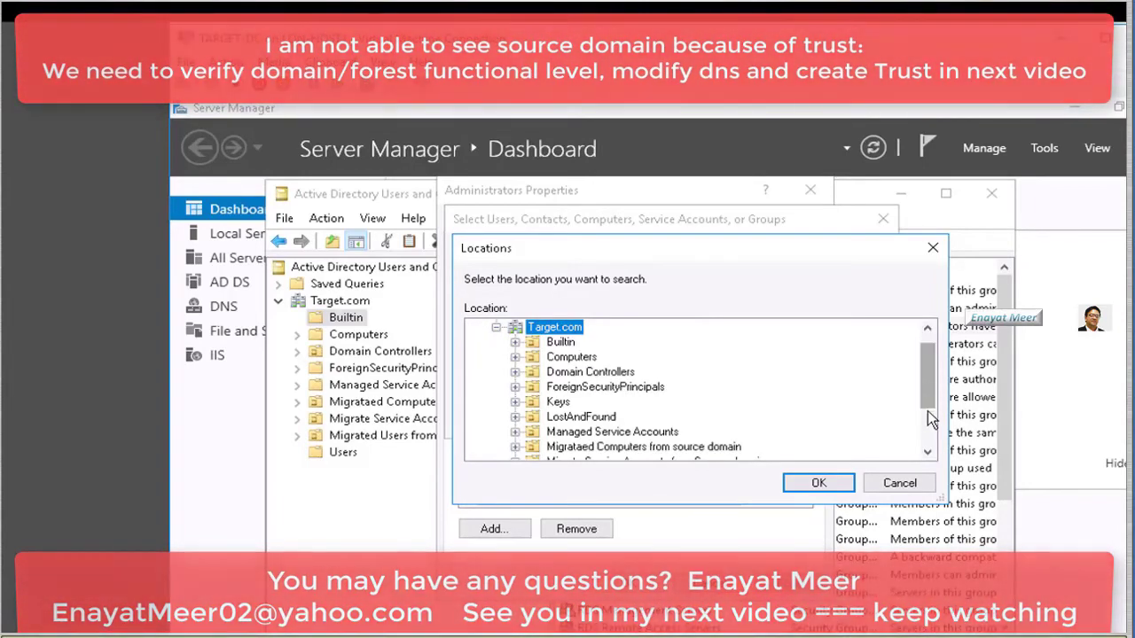
pyautogui.moveTo(931, 397); pyautogui.dragTo(921, 344)
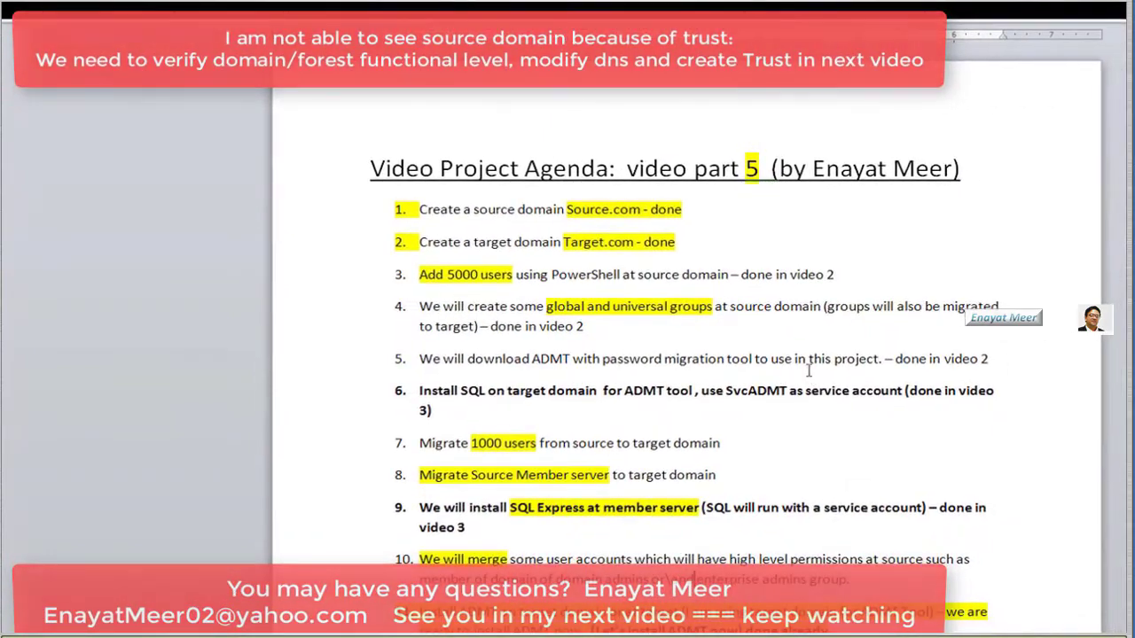
# Add agenda item 14 noting video 6 will create a forest trust between both domains.
pyautogui.scroll(-8, 809, 371)
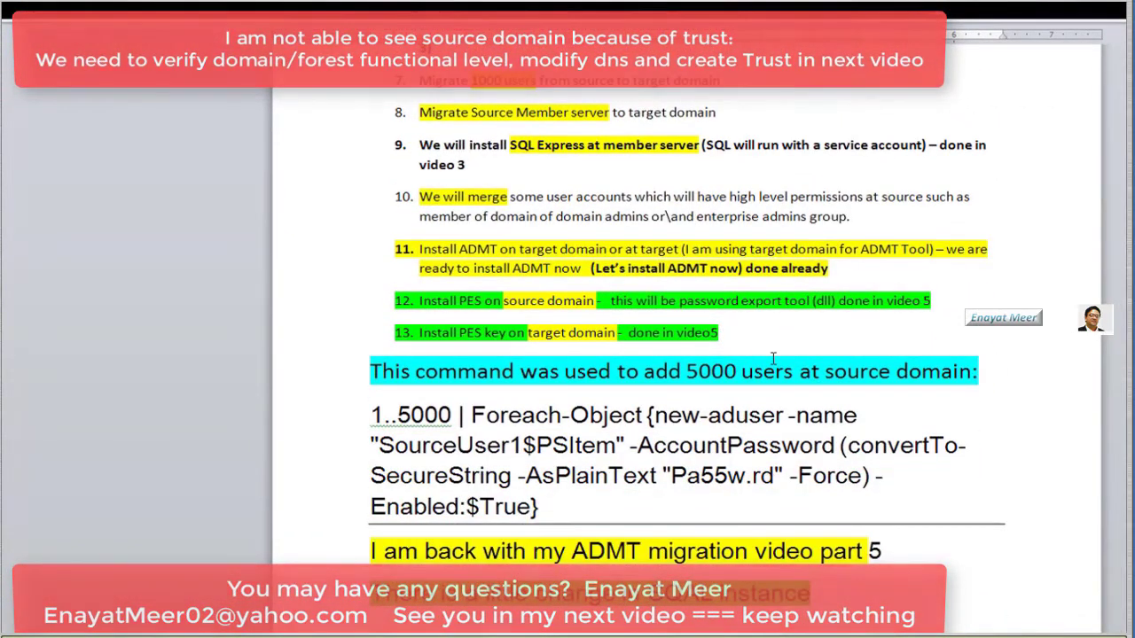
pyautogui.press('Return')
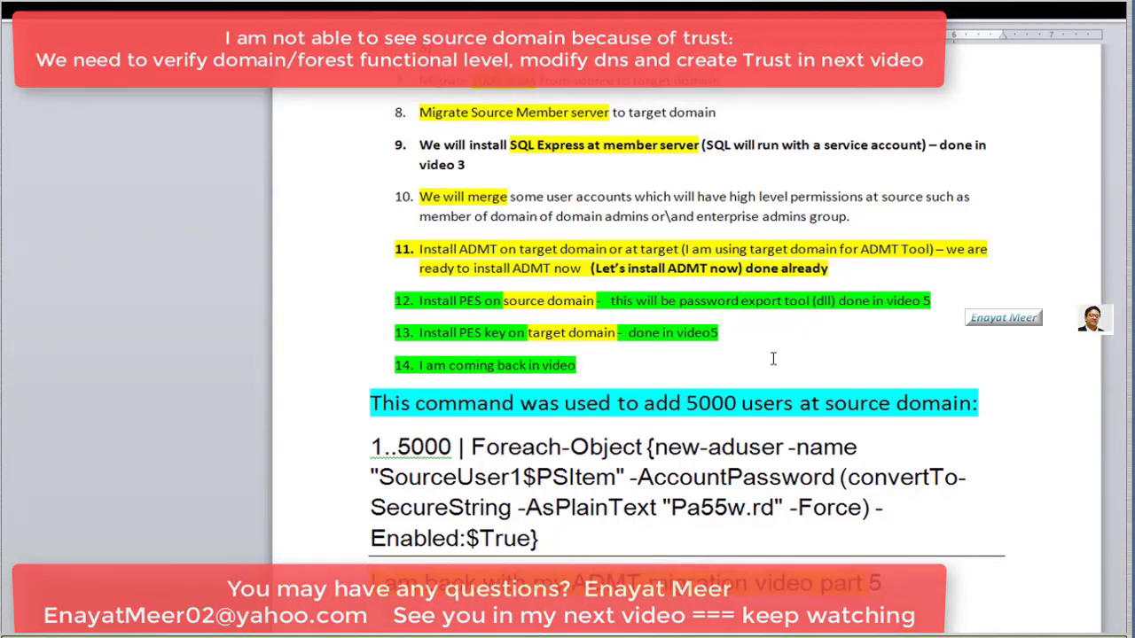
pyautogui.write('6 for creating a for')
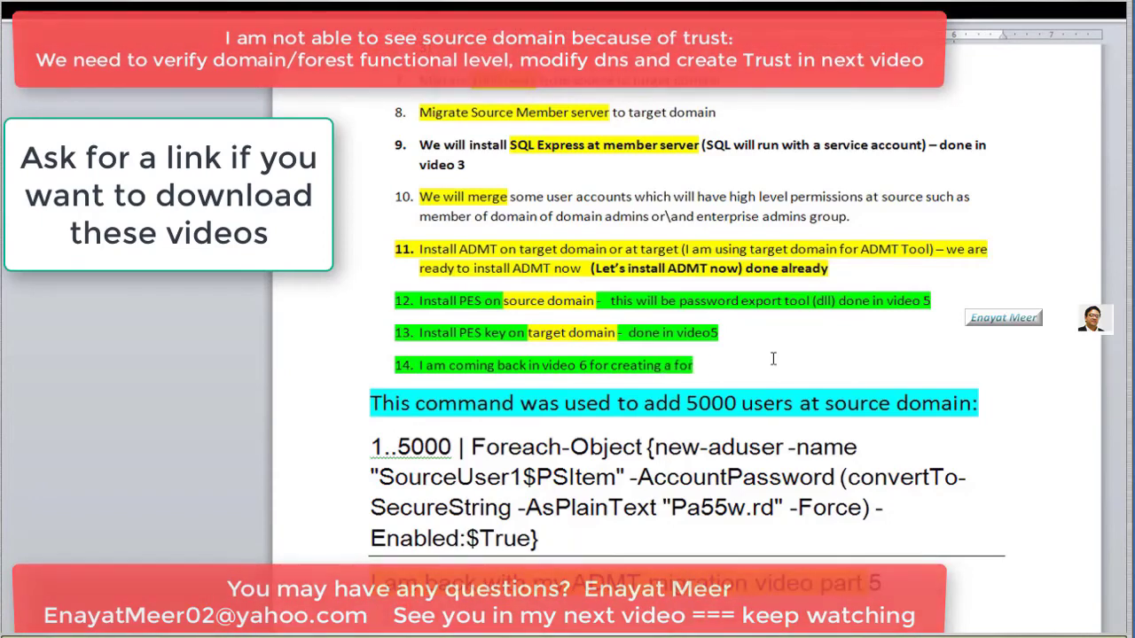
pyautogui.write('est trust be')
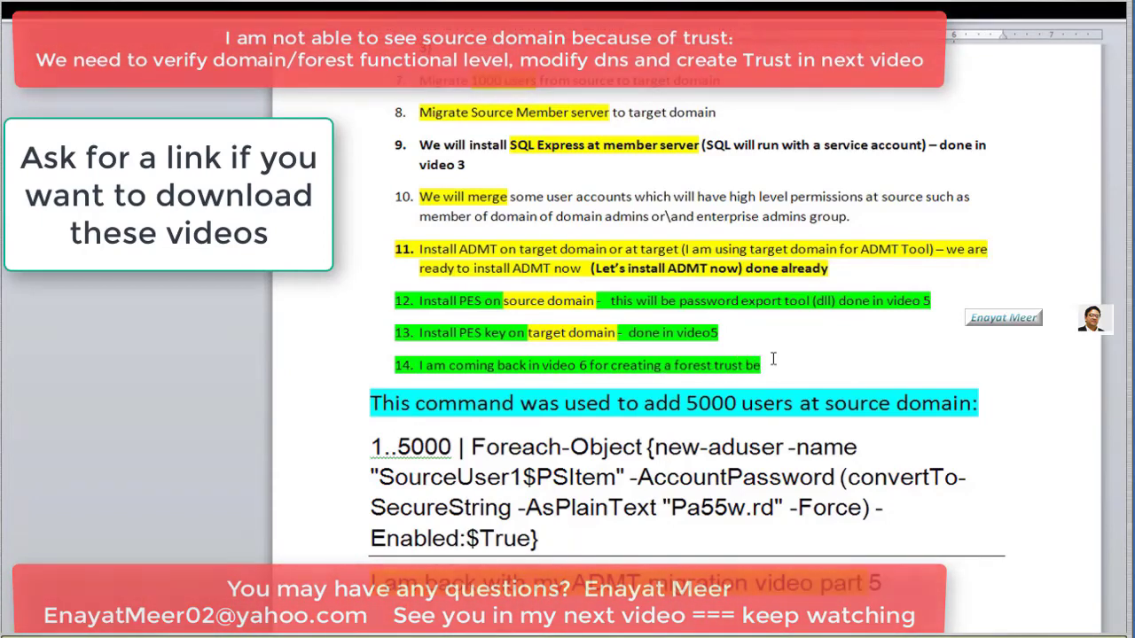
pyautogui.write('tween both')
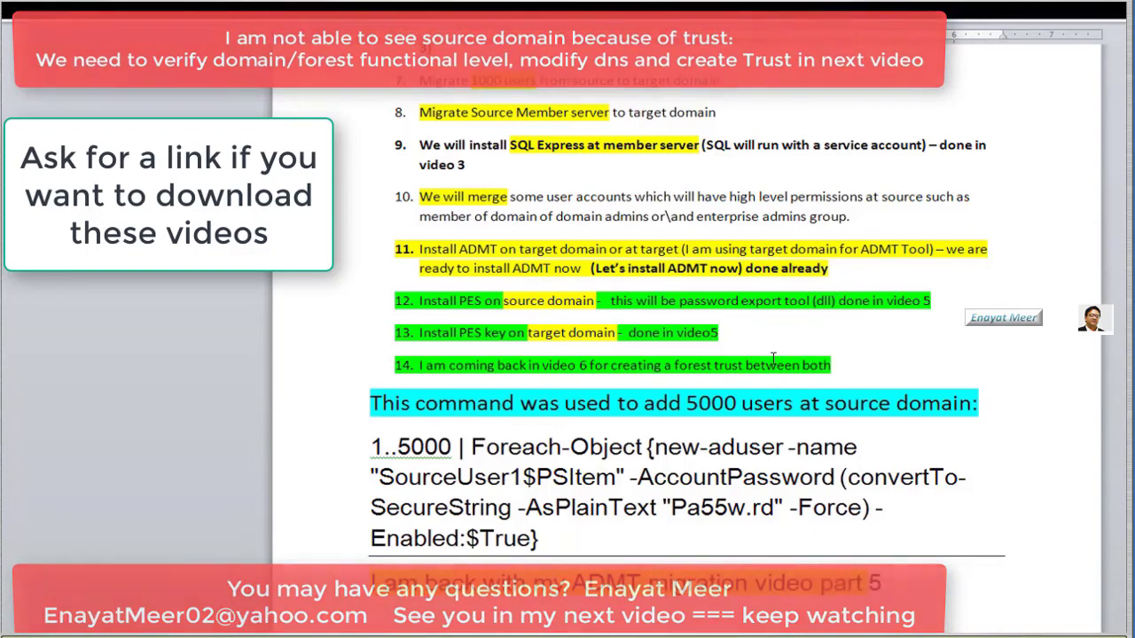
pyautogui.write(' domain')
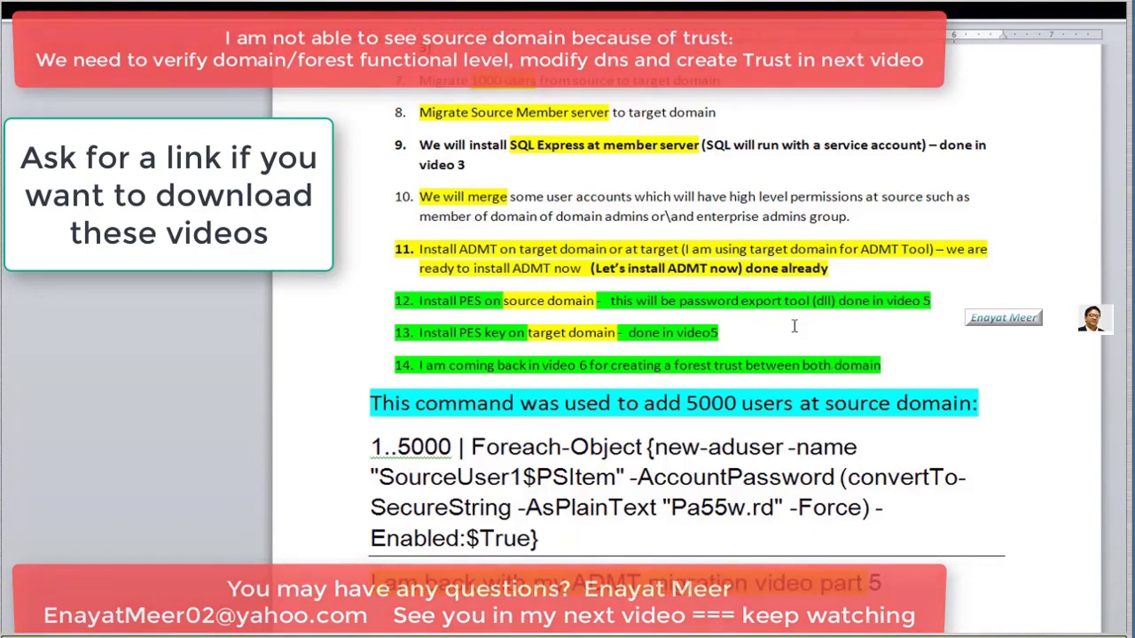
# Remove the green highlight from item 14 and make its text bold.
pyautogui.click(296, 379)
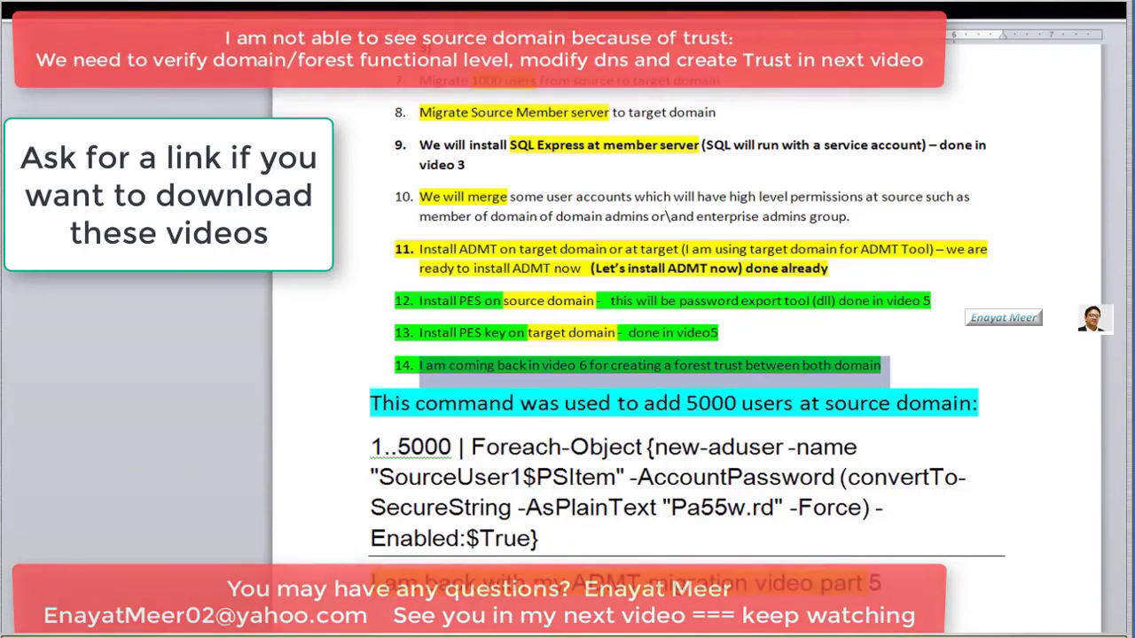
pyautogui.click(312, 88)
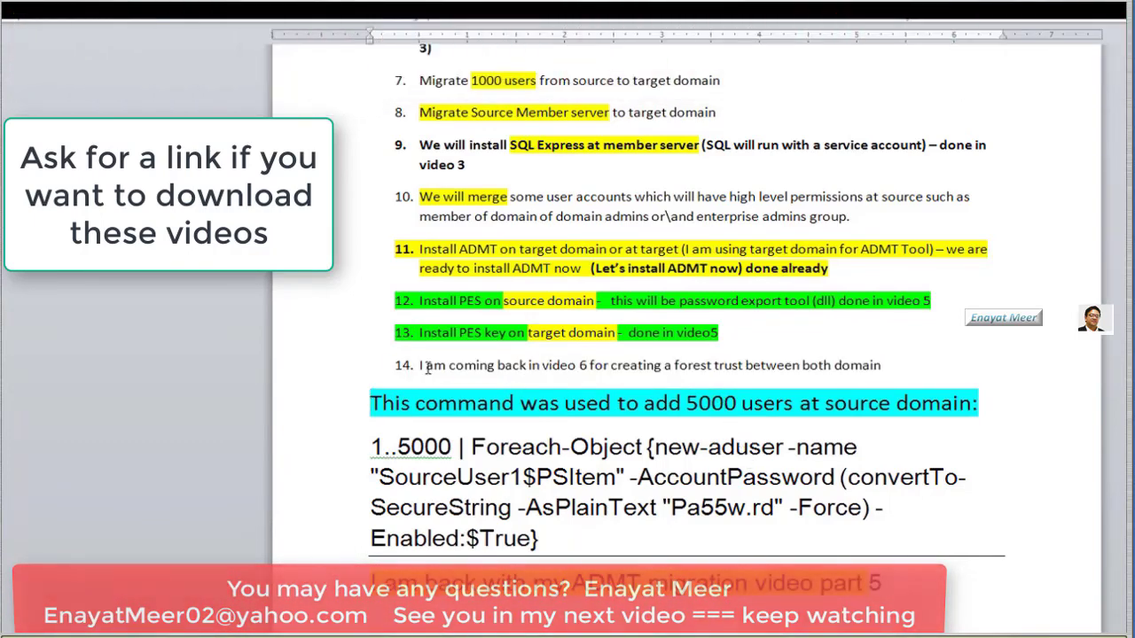
pyautogui.moveTo(422, 366); pyautogui.dragTo(865, 364)
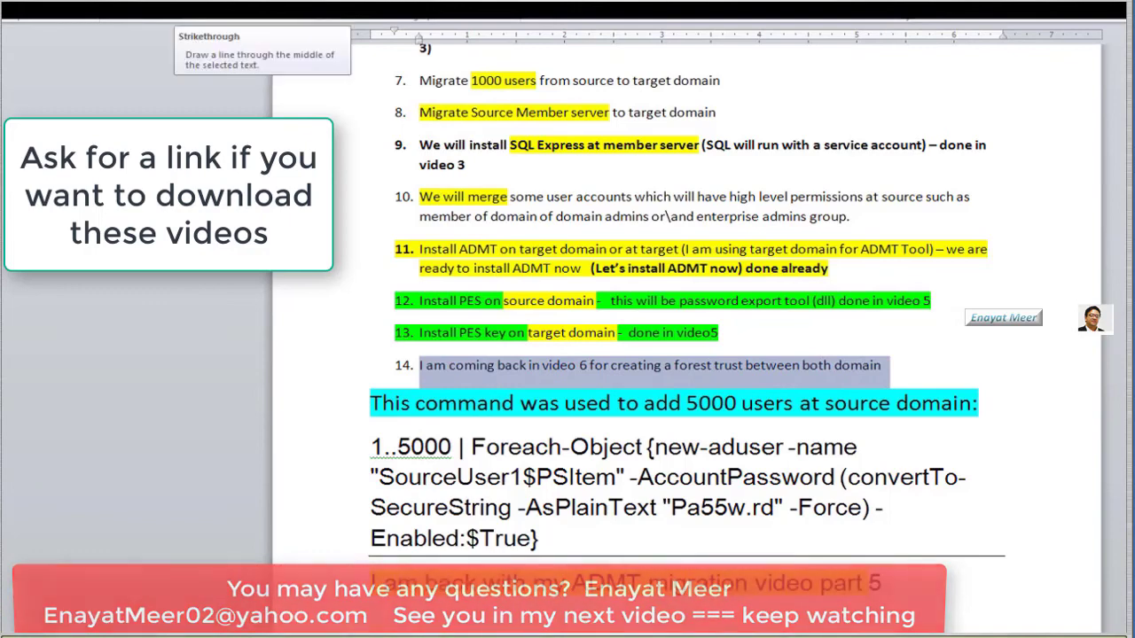
pyautogui.hotkey('ctrl', 'b')
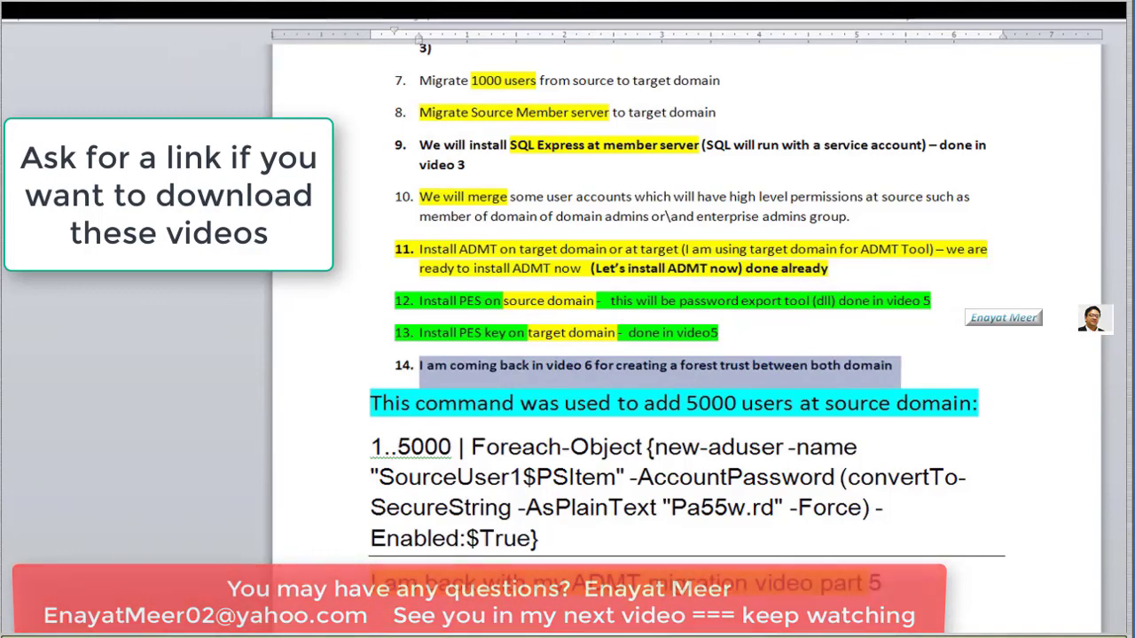
pyautogui.click(779, 521)
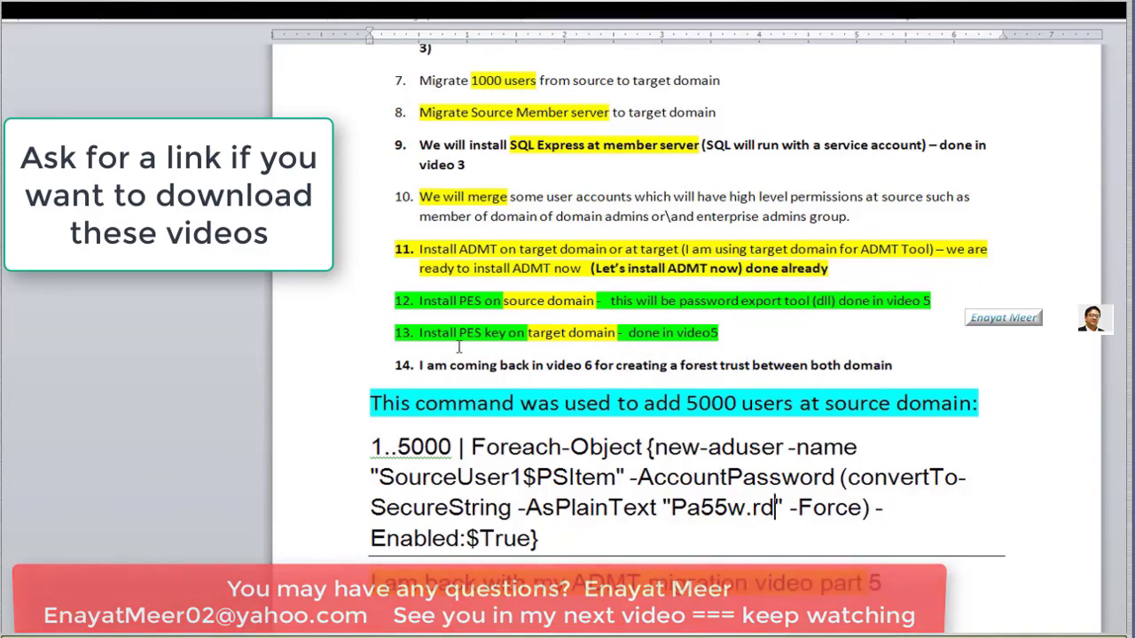
pyautogui.click(335, 336)
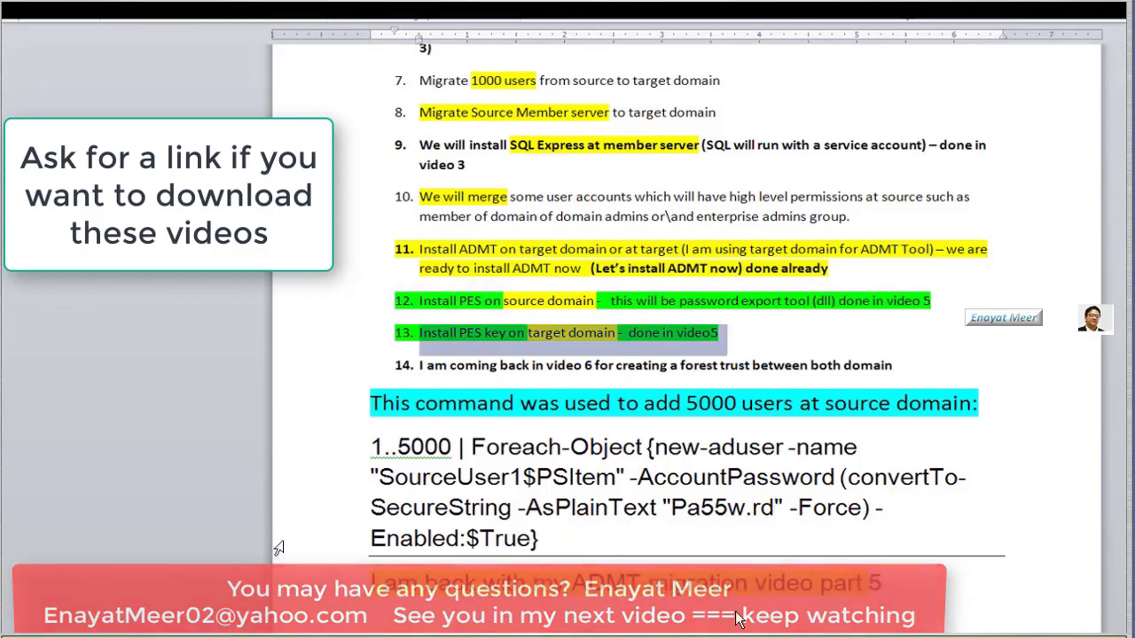
pyautogui.click(333, 370)
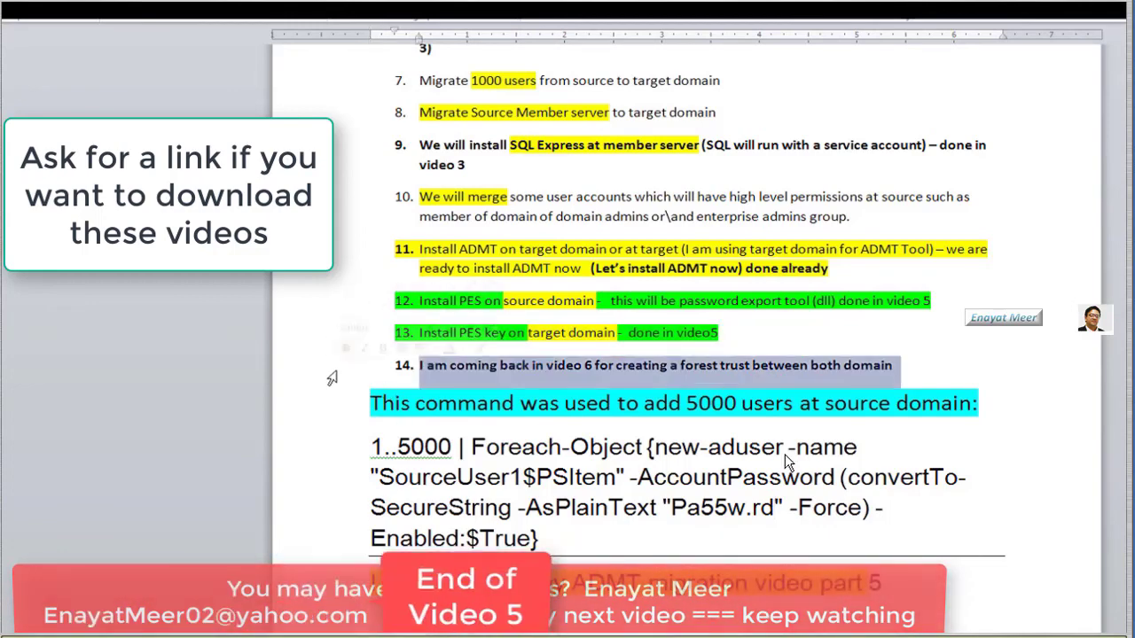